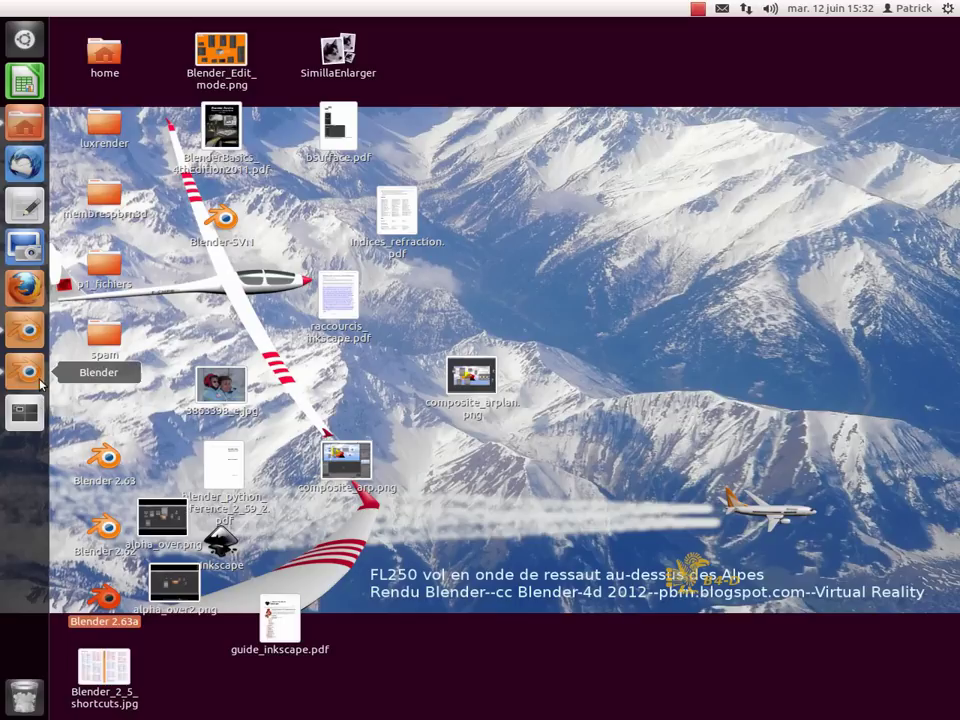
left_click(26, 376)
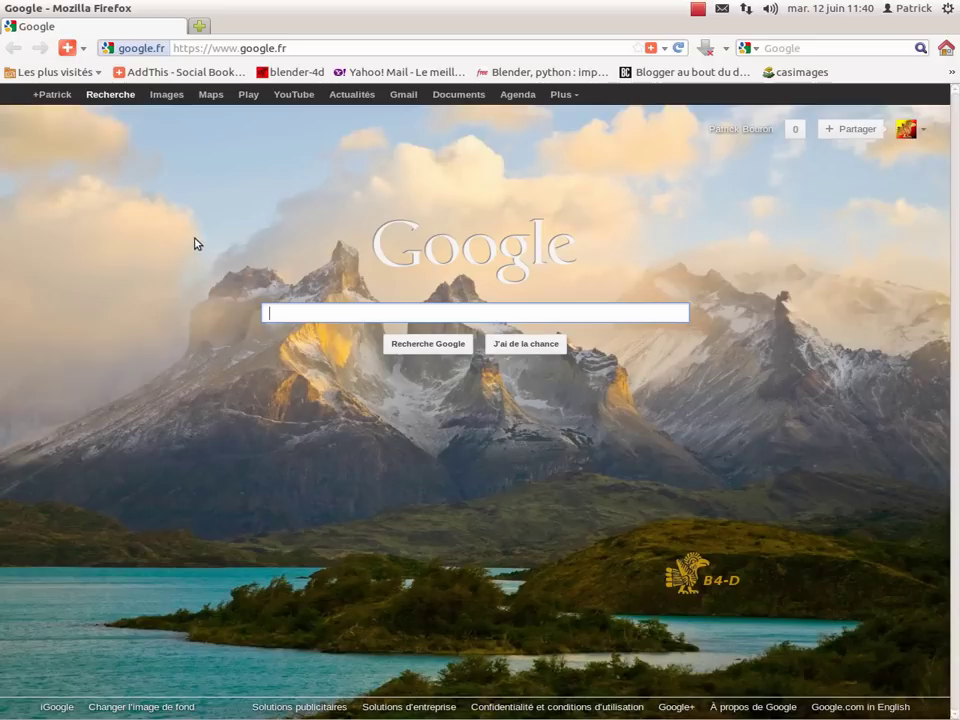
Step: Search Google for "cgtexture" and open the CG Textures website from the results
left_click(294, 48)
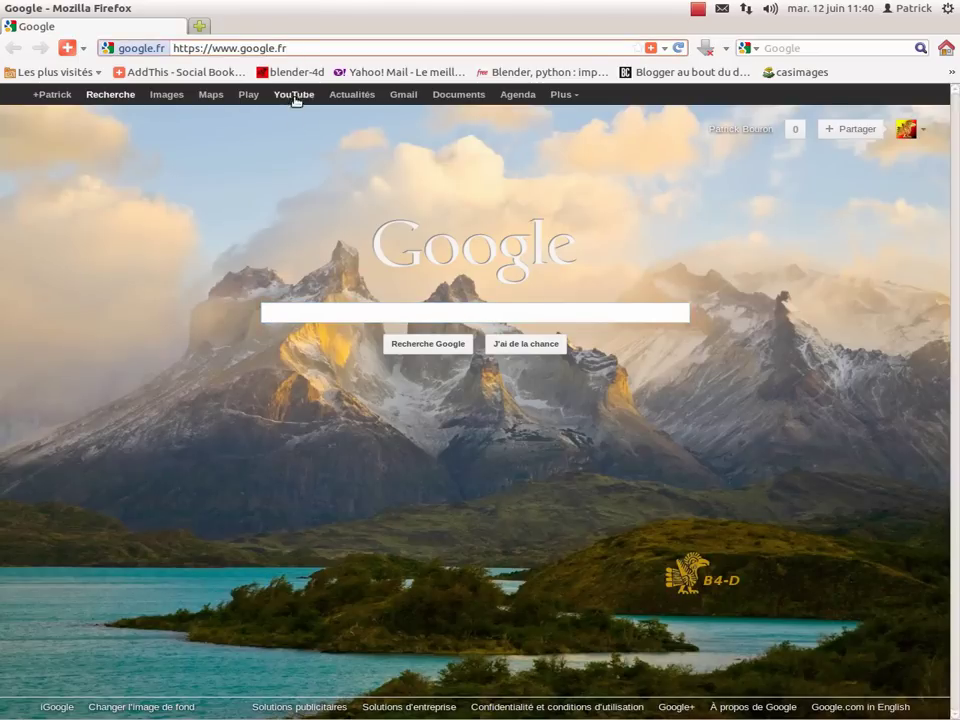
left_click(274, 314)
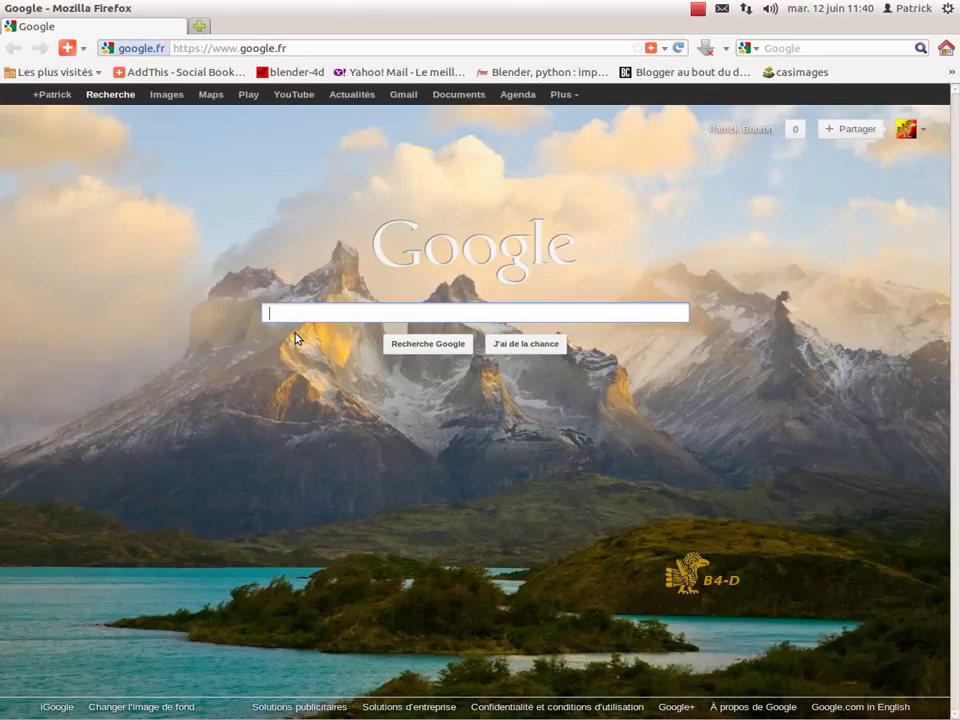
type("cg")
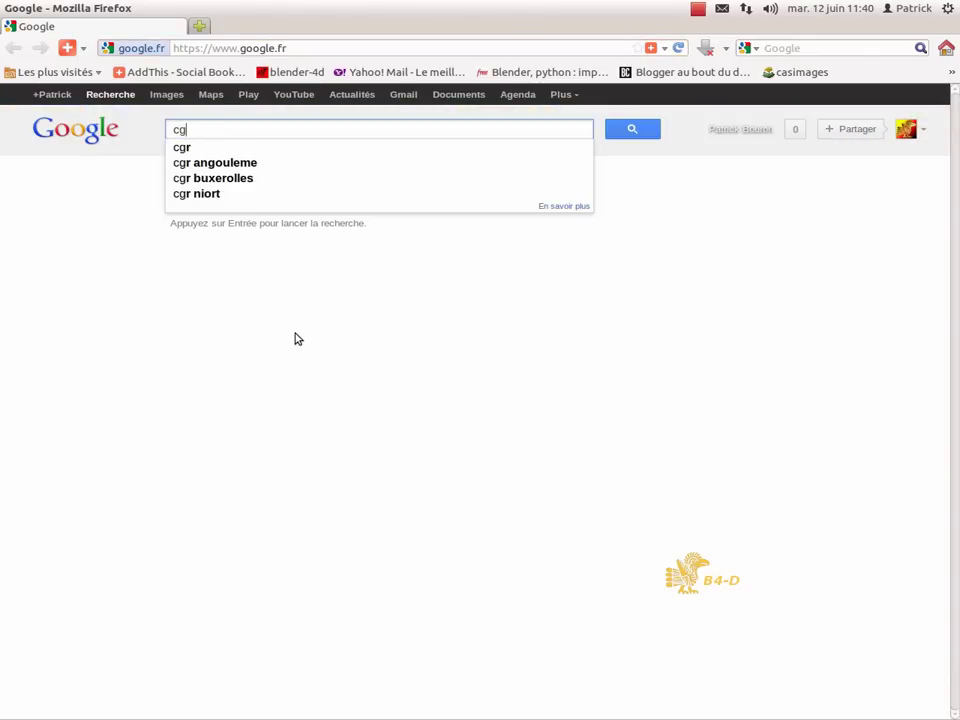
type("texture")
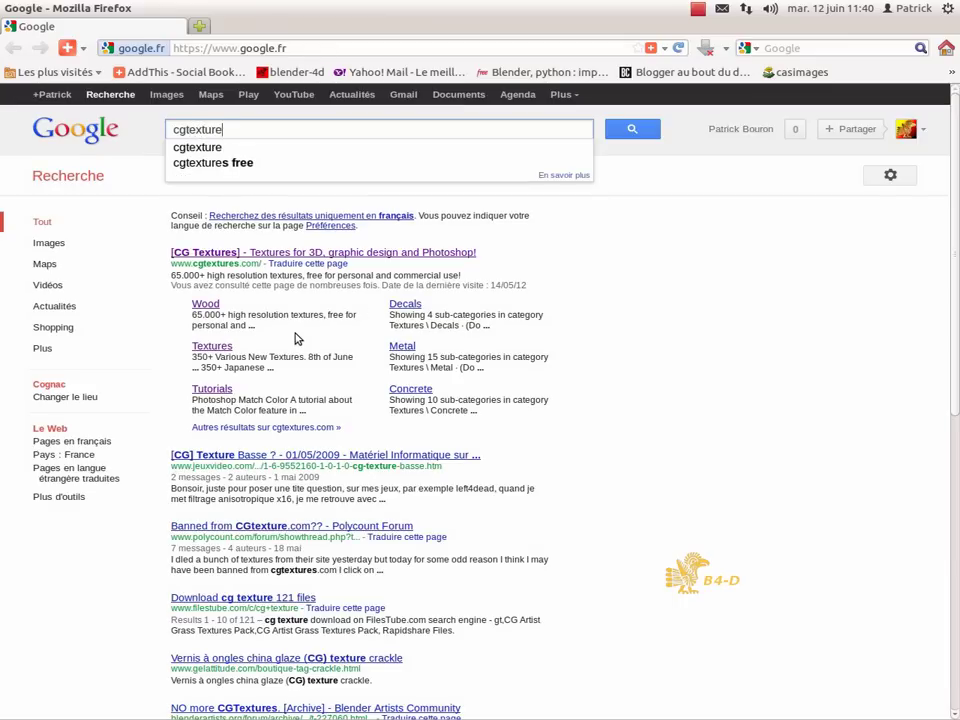
left_click(265, 256)
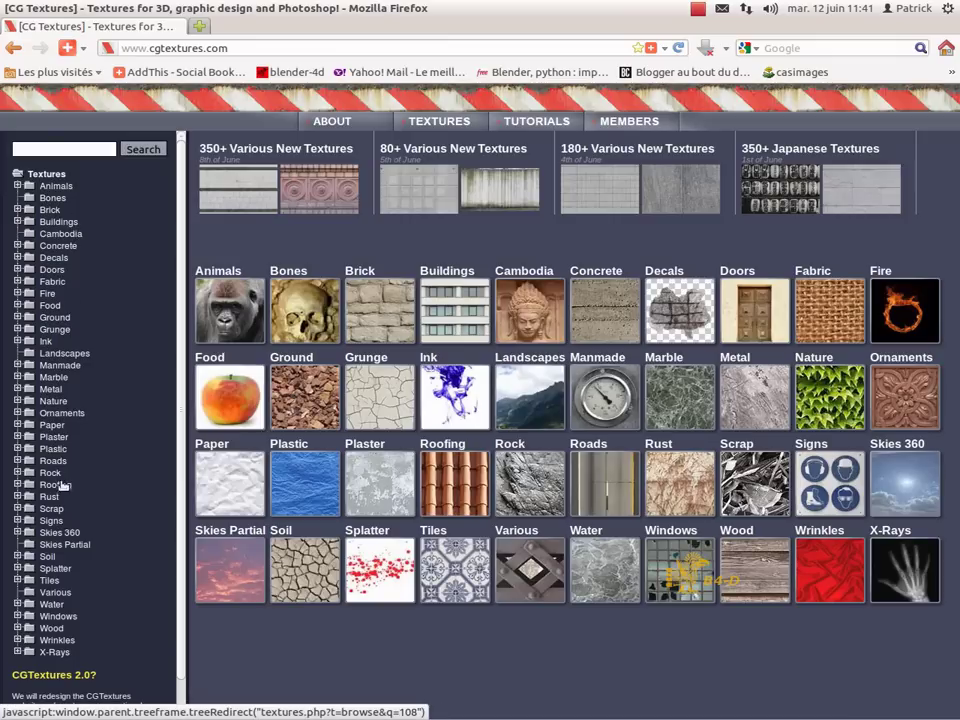
Step: Open the Skies Partial texture category and look through its first page of sky images
left_click(56, 545)
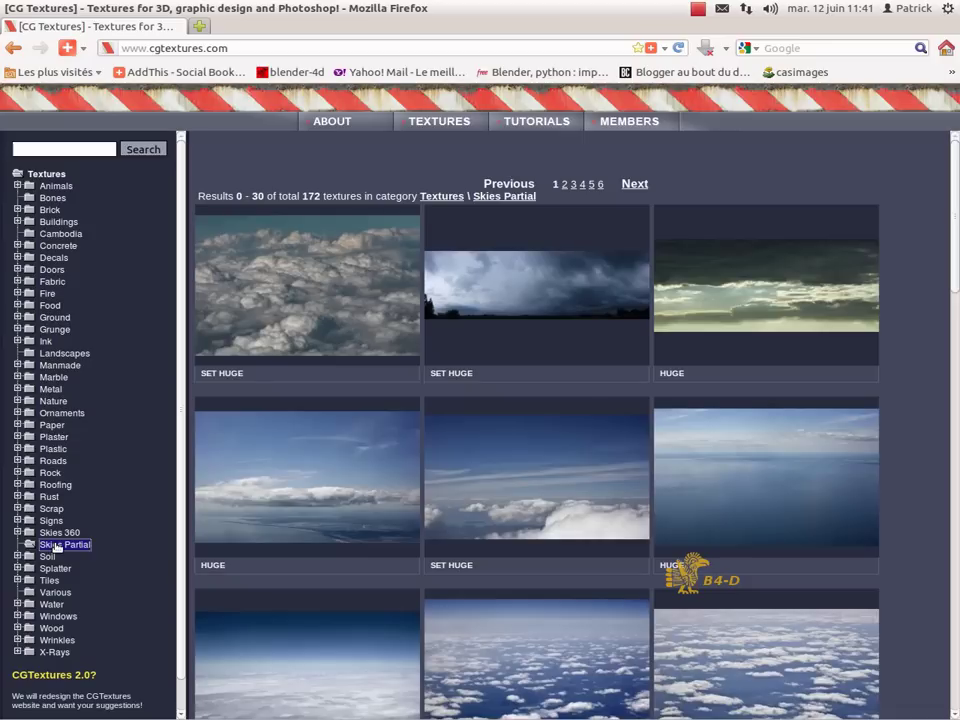
scroll(507, 395, "down", 5)
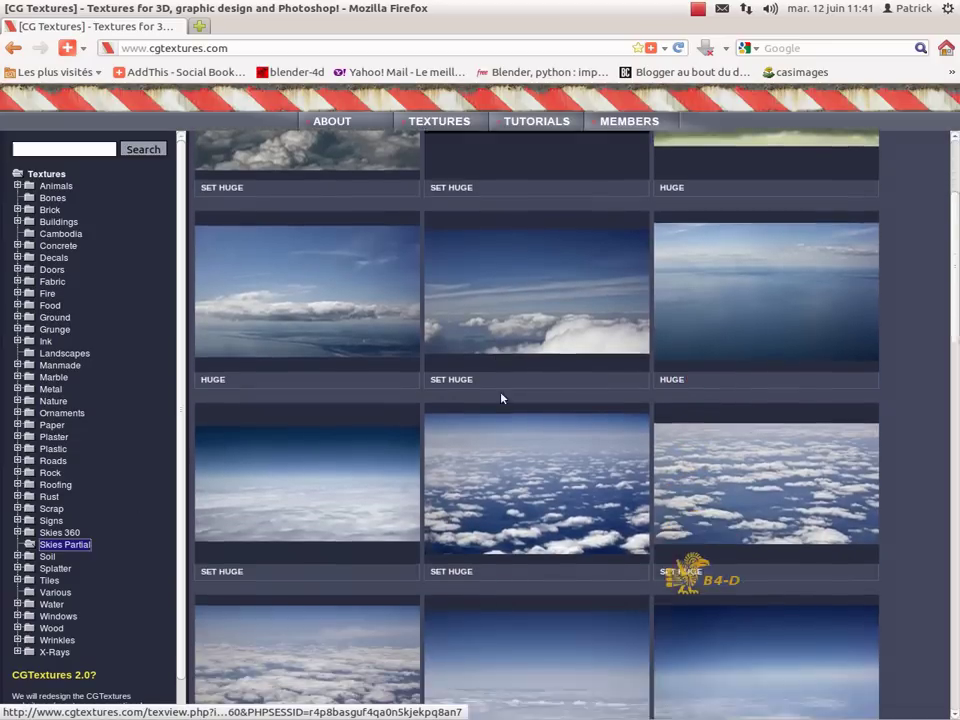
scroll(507, 395, "down", 12)
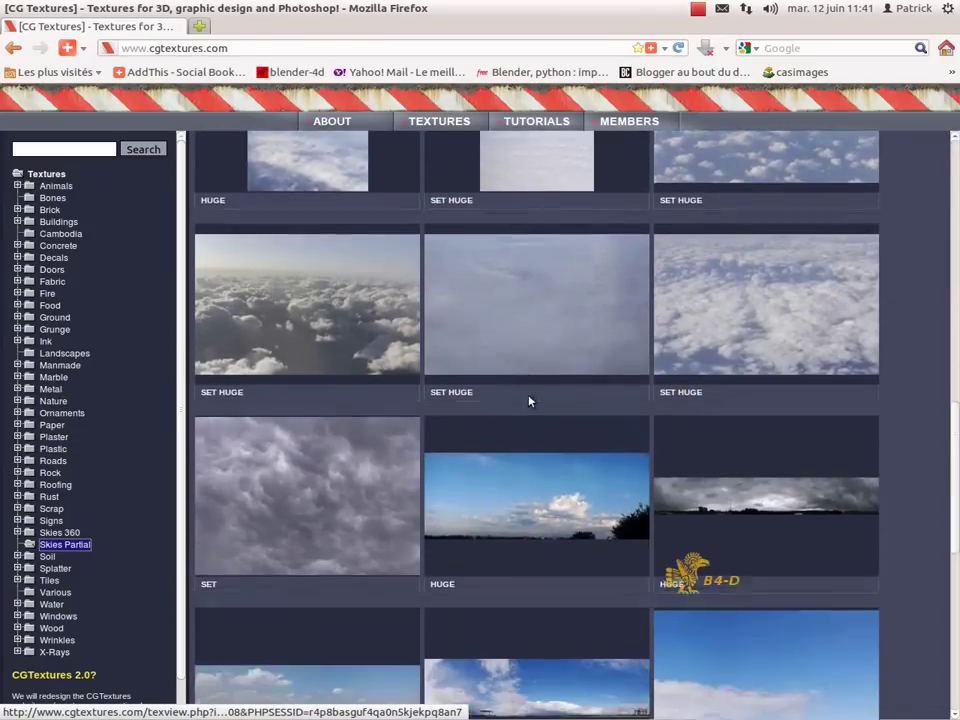
scroll(532, 402, "down", 5)
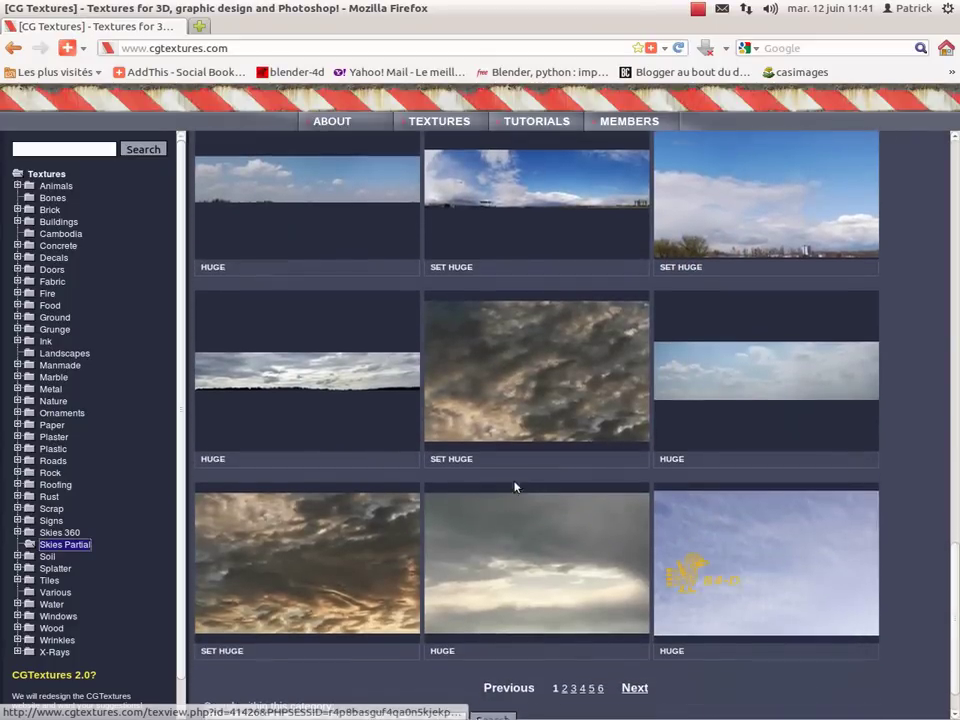
scroll(515, 487, "down", 1)
Step: Examine the sky textures on pages 2 and 3 of the Skies Partial category
left_click(563, 635)
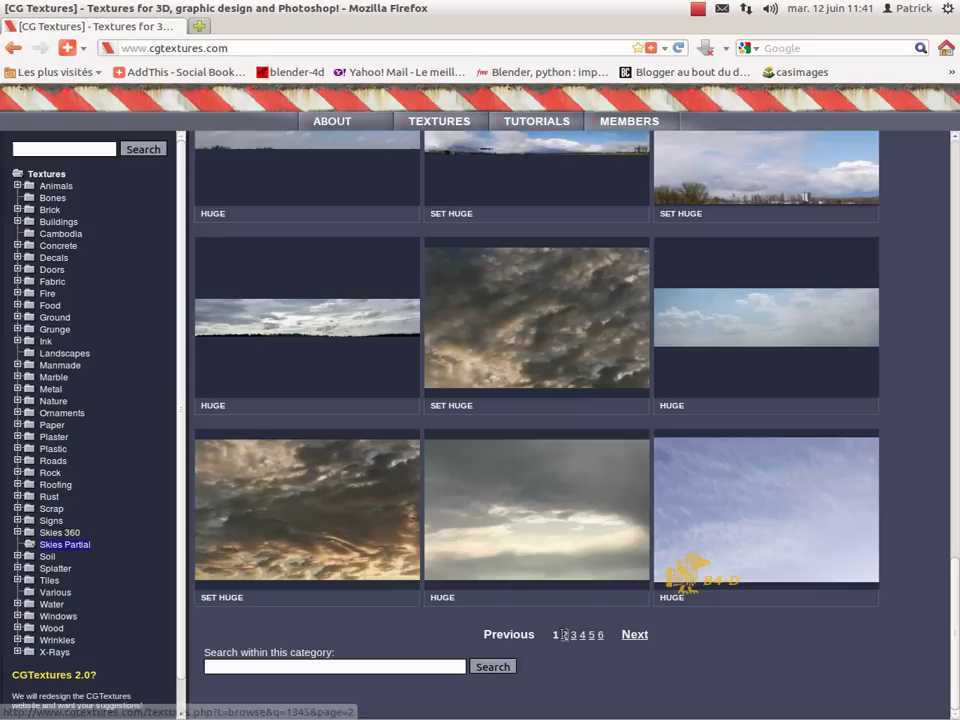
left_click(565, 635)
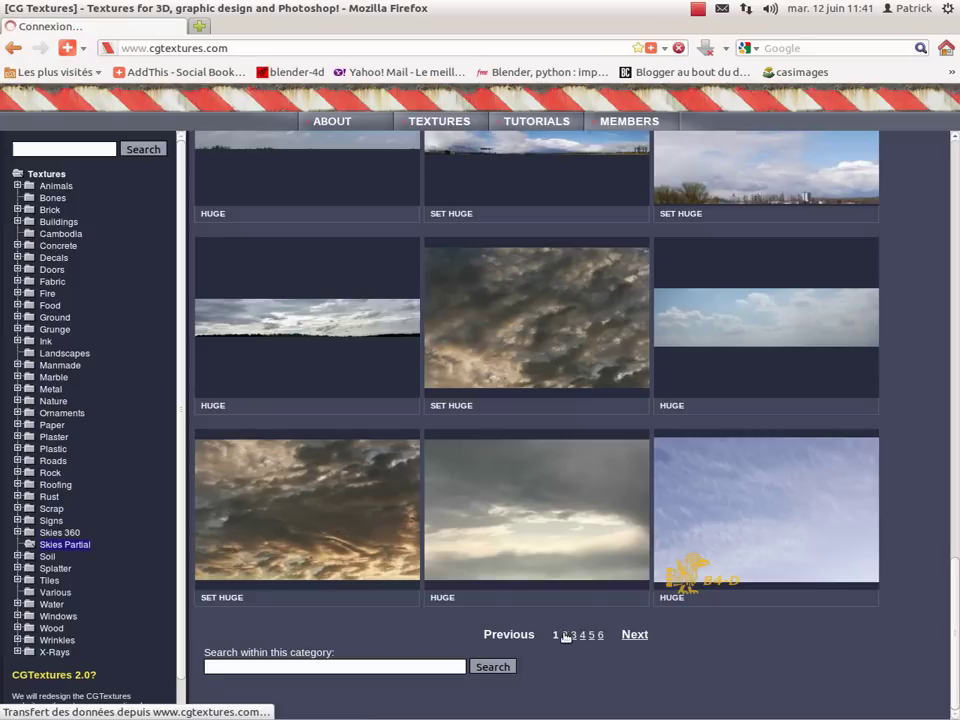
scroll(631, 420, "down", 4)
scroll(631, 420, "down", 9)
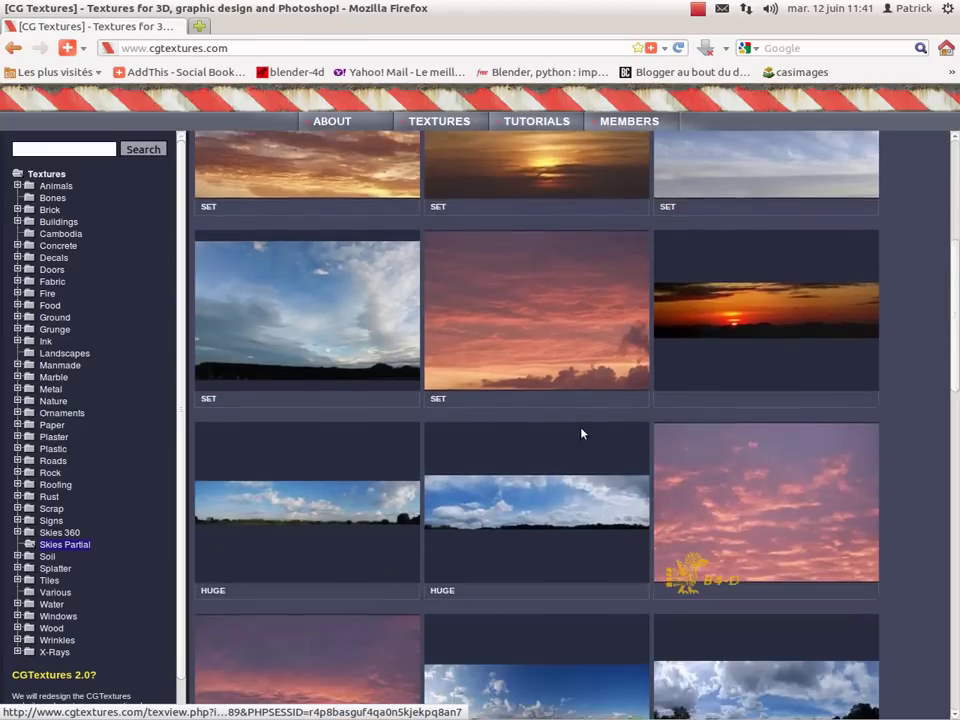
scroll(595, 436, "down", 8)
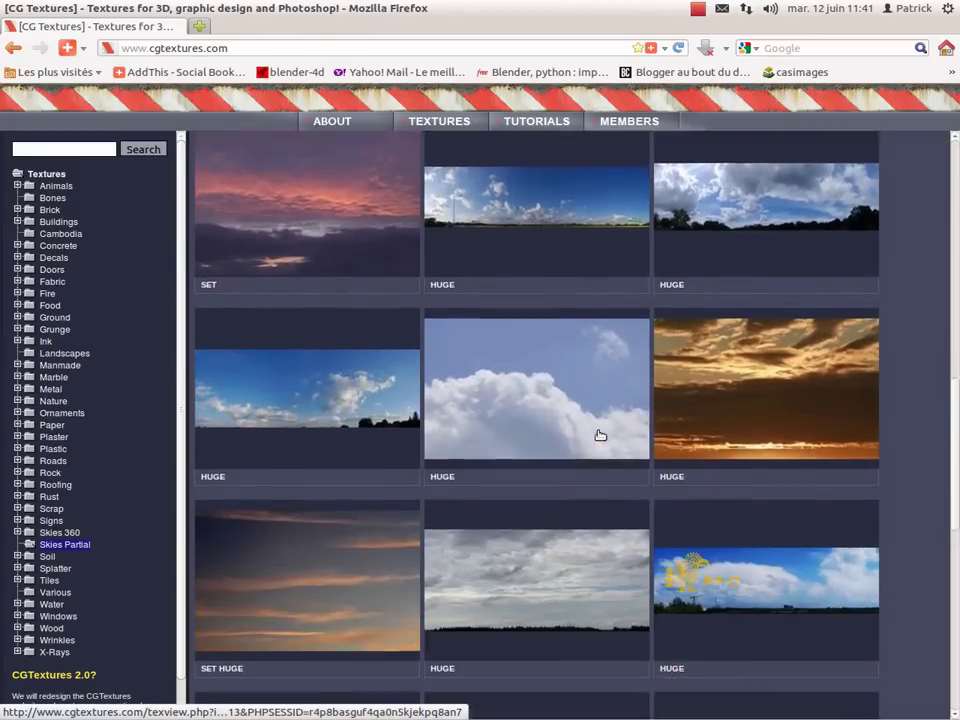
scroll(540, 422, "down", 5)
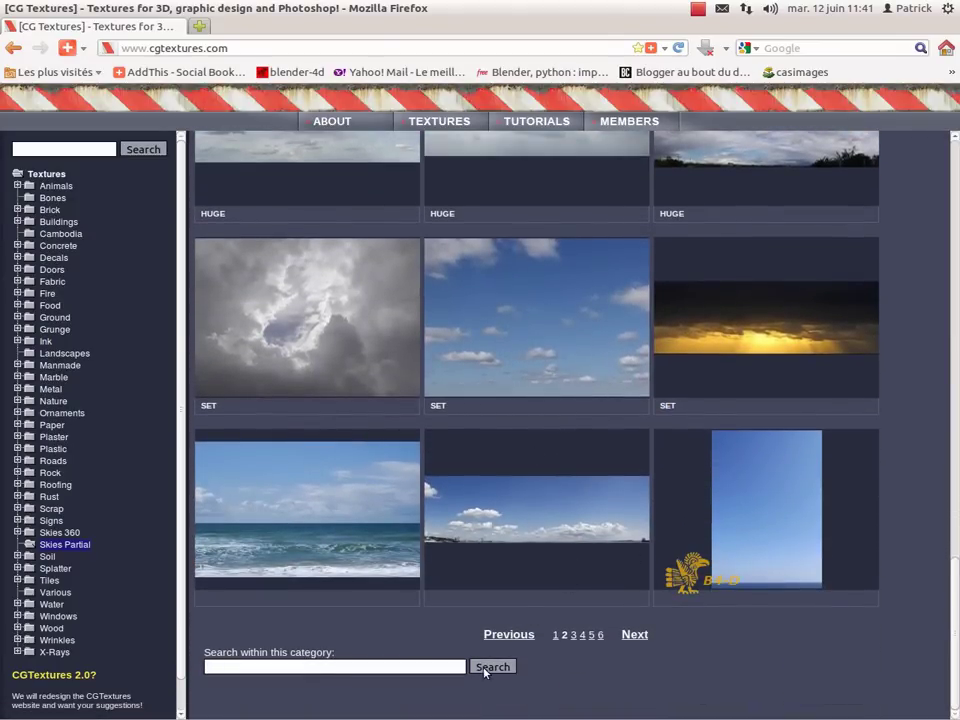
left_click(582, 635)
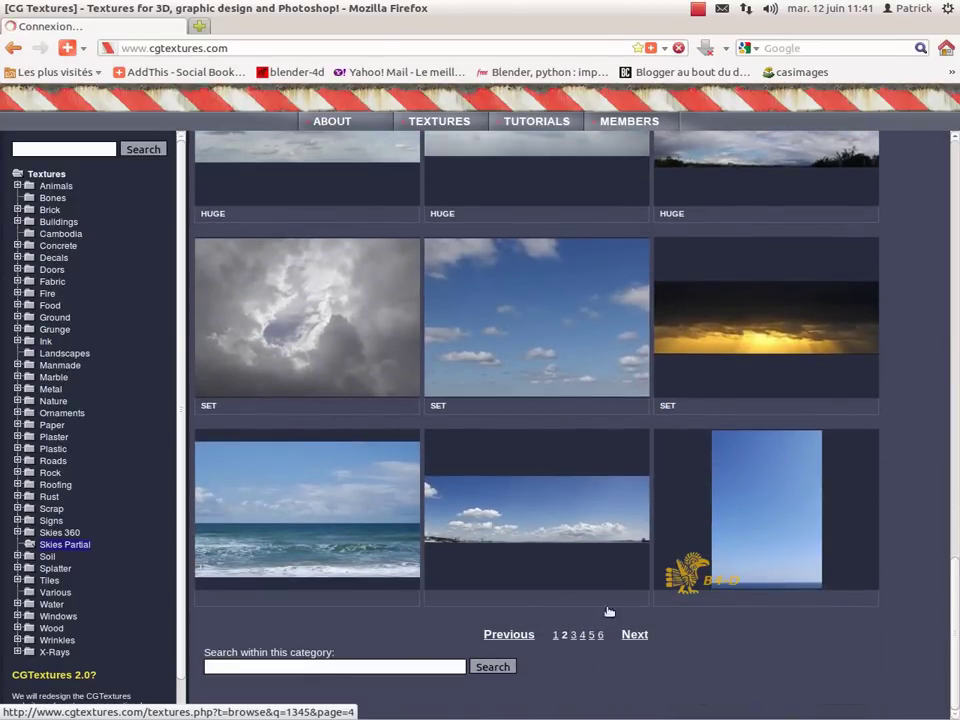
scroll(632, 585, "down", 16)
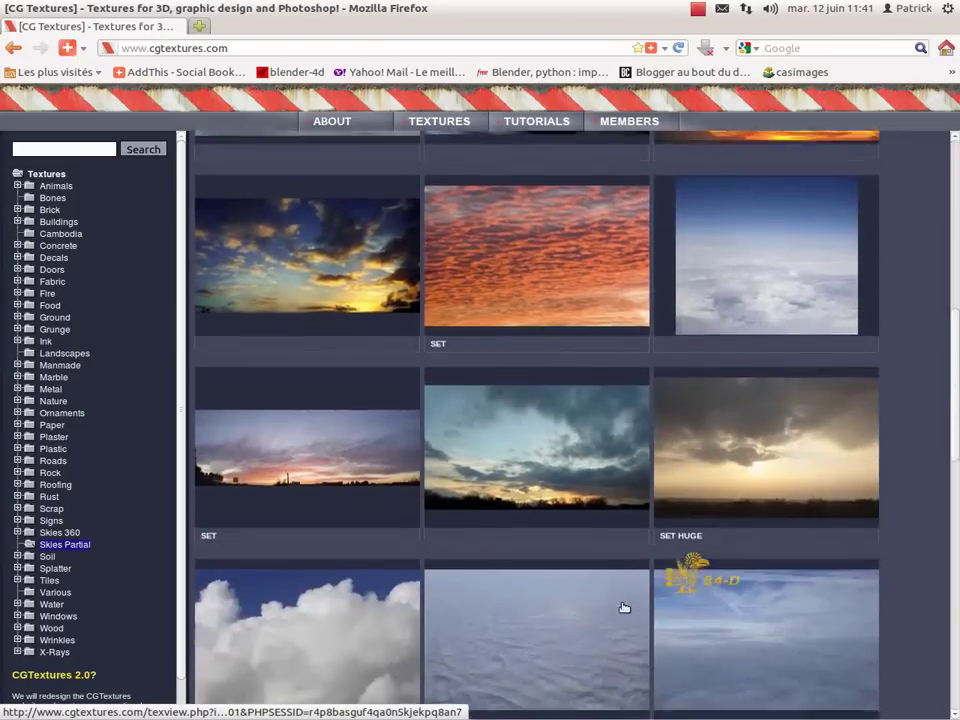
scroll(615, 630, "down", 10)
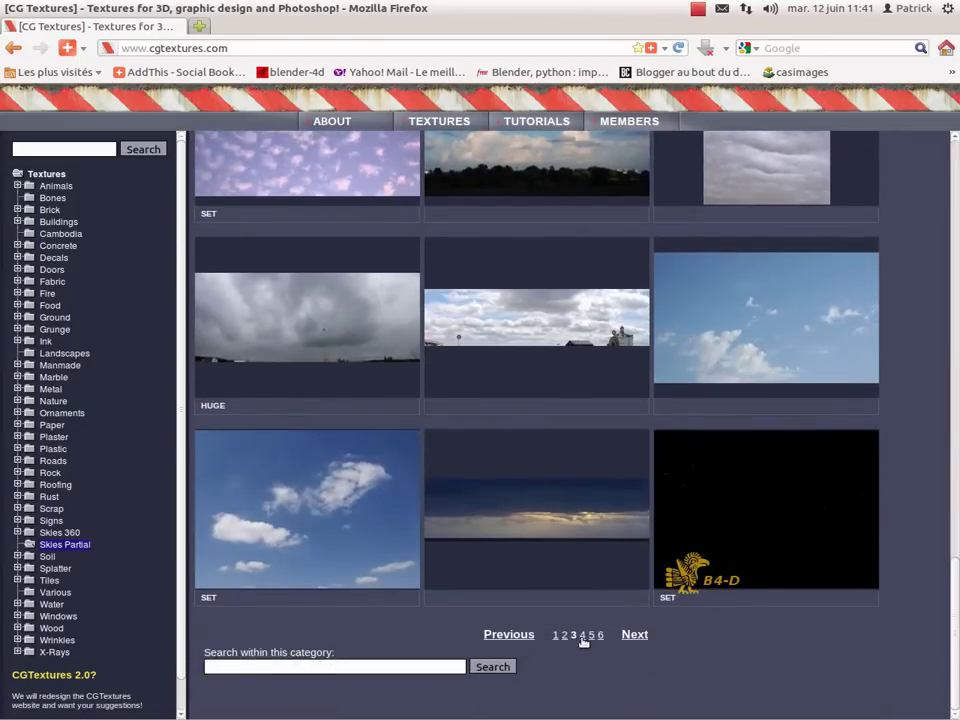
Step: Examine the sky textures on pages 4 and 5 of the Skies Partial category
left_click(582, 635)
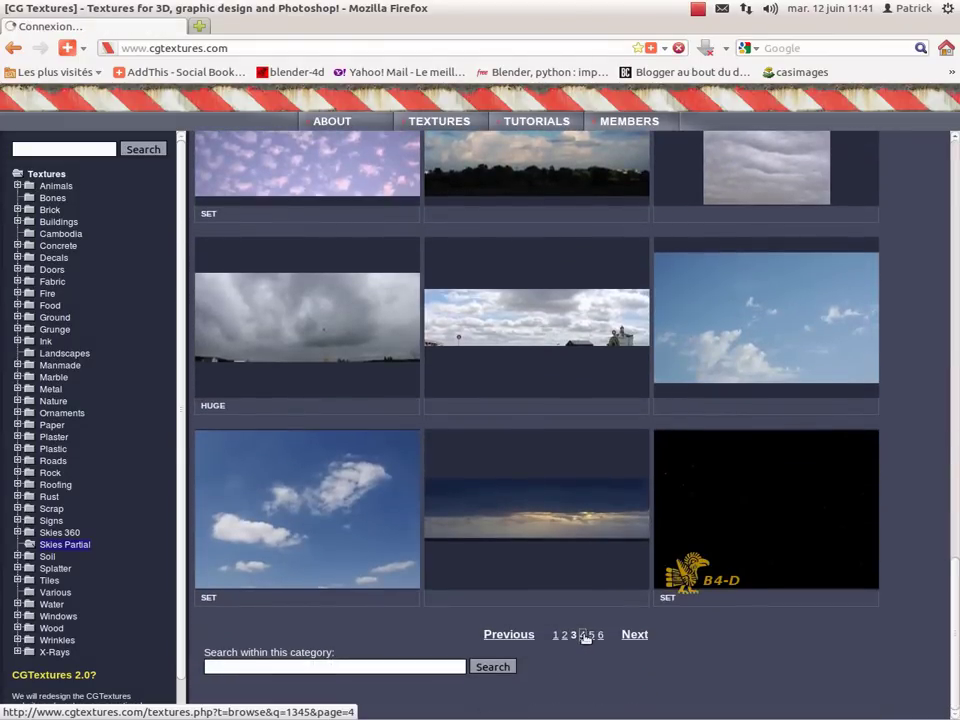
scroll(801, 579, "down", 5)
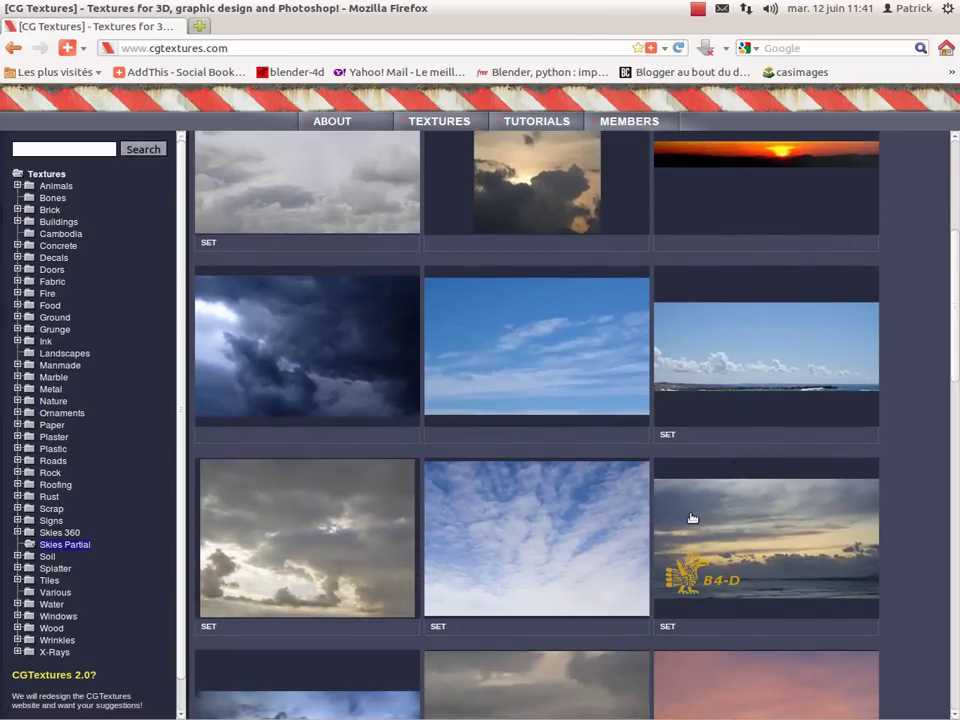
scroll(692, 517, "down", 9)
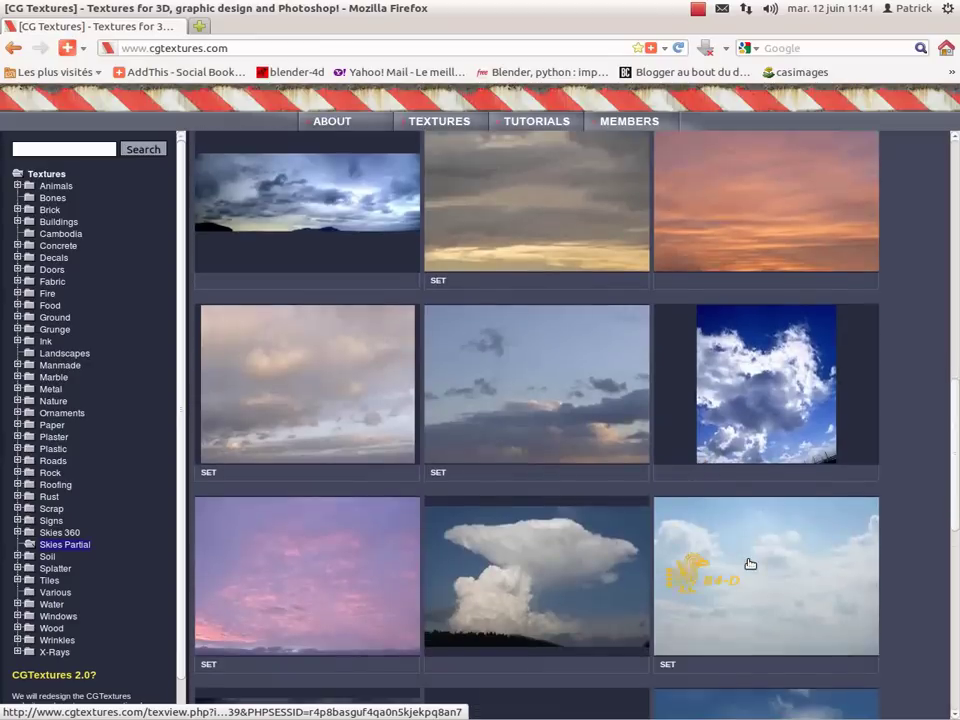
scroll(750, 564, "down", 10)
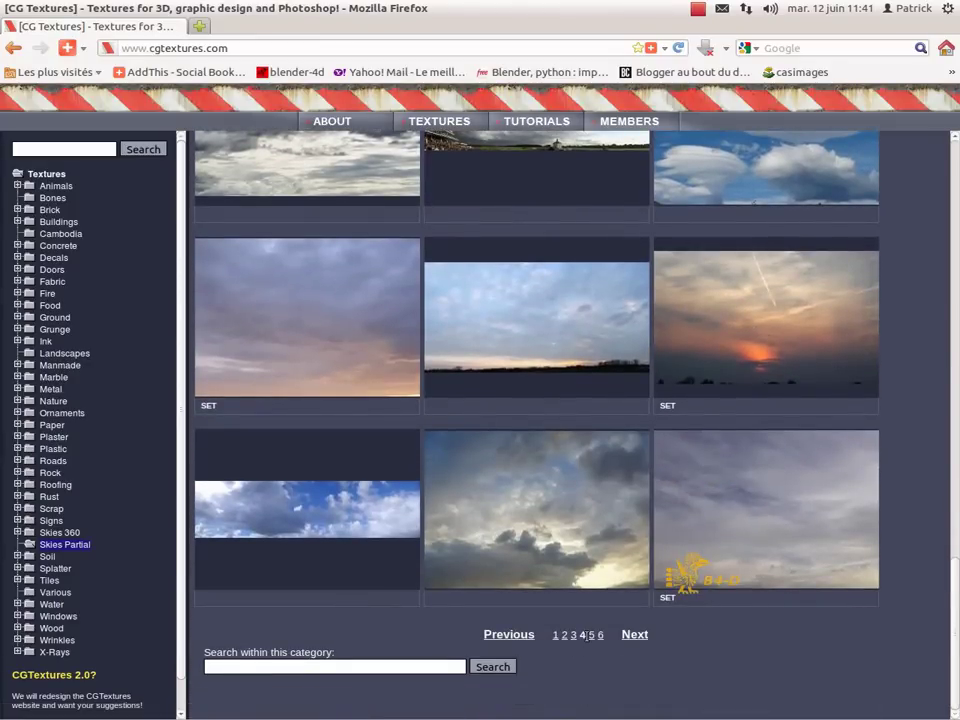
left_click(591, 635)
scroll(800, 480, "down", 3)
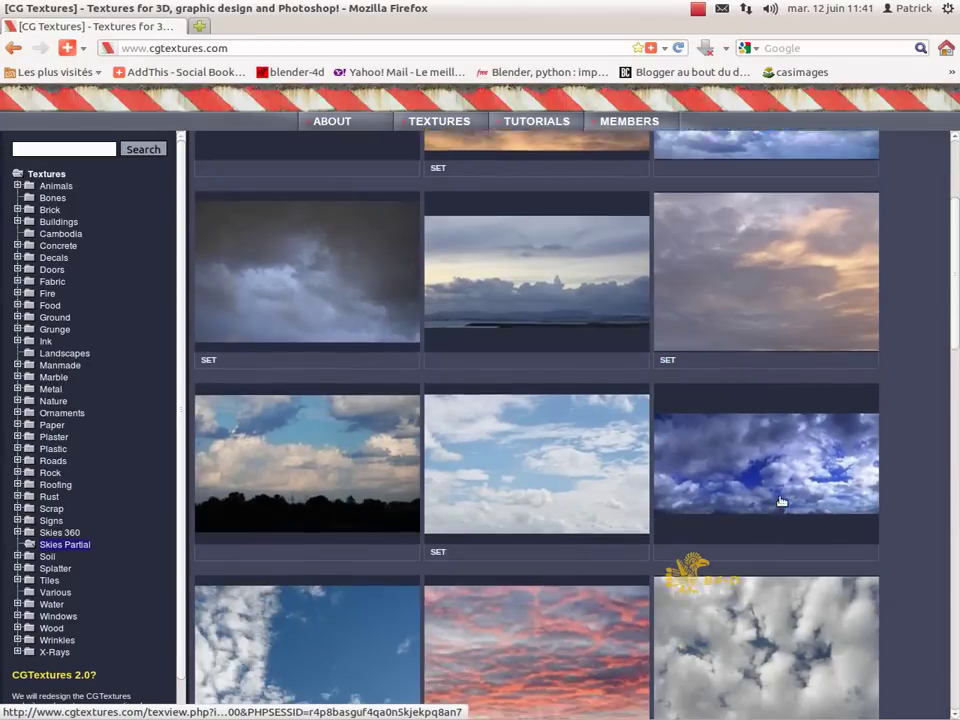
scroll(782, 501, "down", 12)
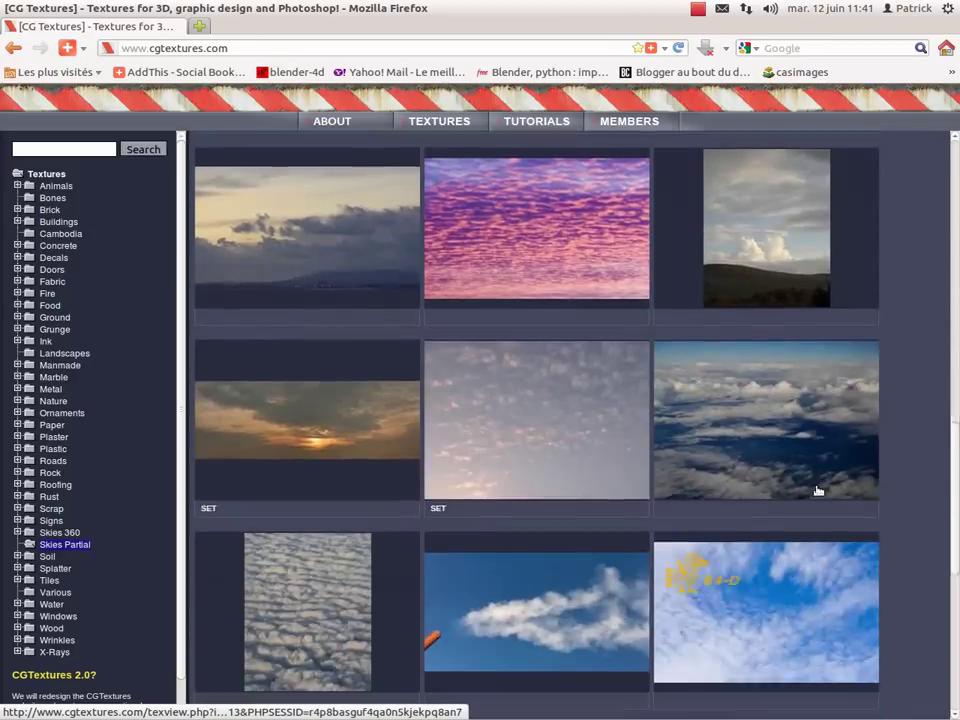
scroll(817, 490, "down", 6)
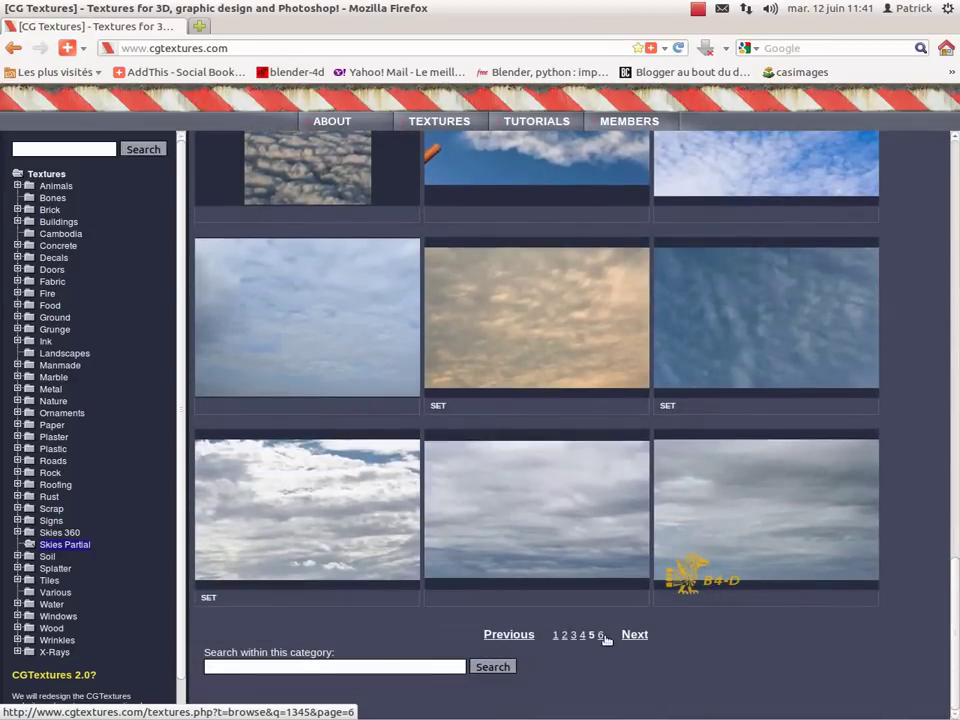
Step: Go to page 6 of the category and open the texture of white clouds above a small domed rooftop
left_click(601, 636)
scroll(735, 521, "down", 3)
scroll(735, 521, "down", 6)
scroll(733, 530, "down", 3)
scroll(540, 439, "down", 3)
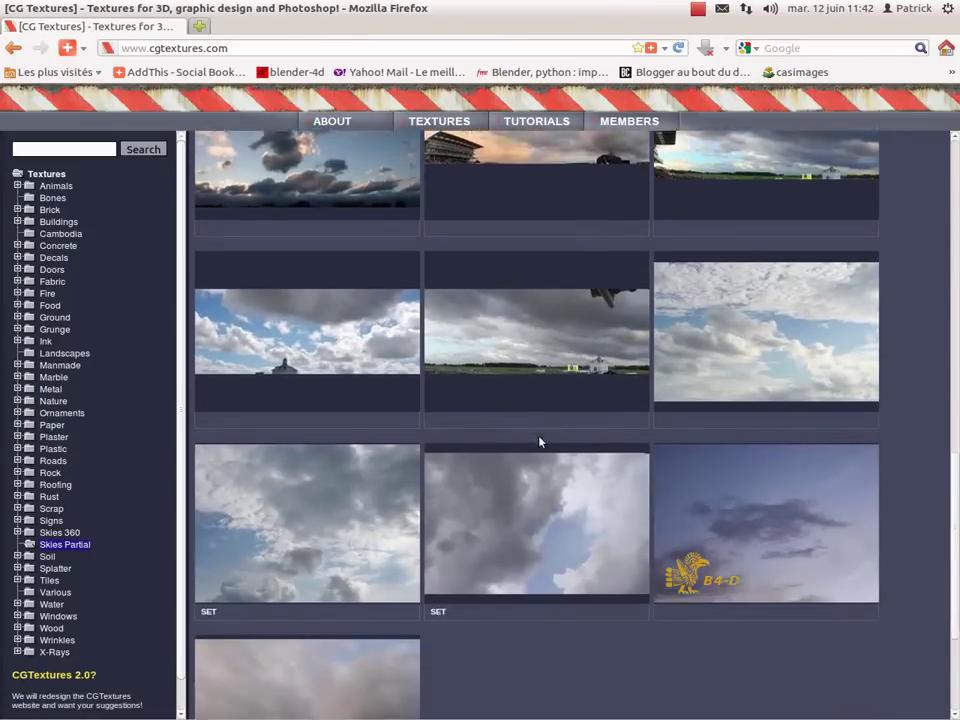
scroll(570, 431, "up", 3)
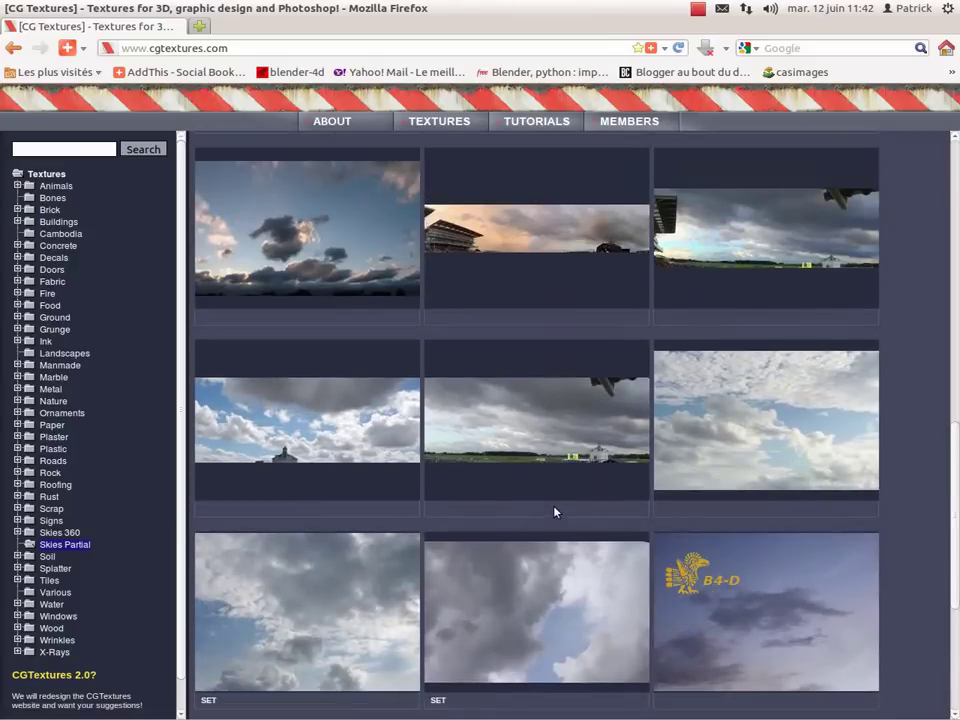
left_click(350, 432)
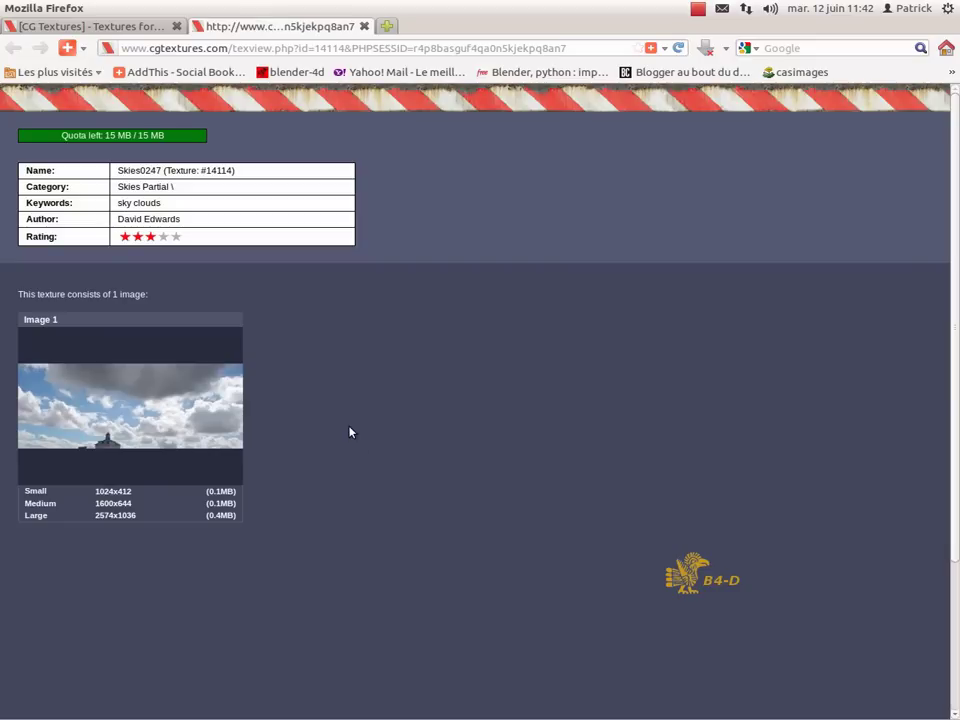
Step: Download the Large 2574x1036 version of the Skies0247 texture as a file and close its page
mouse_move(206, 381)
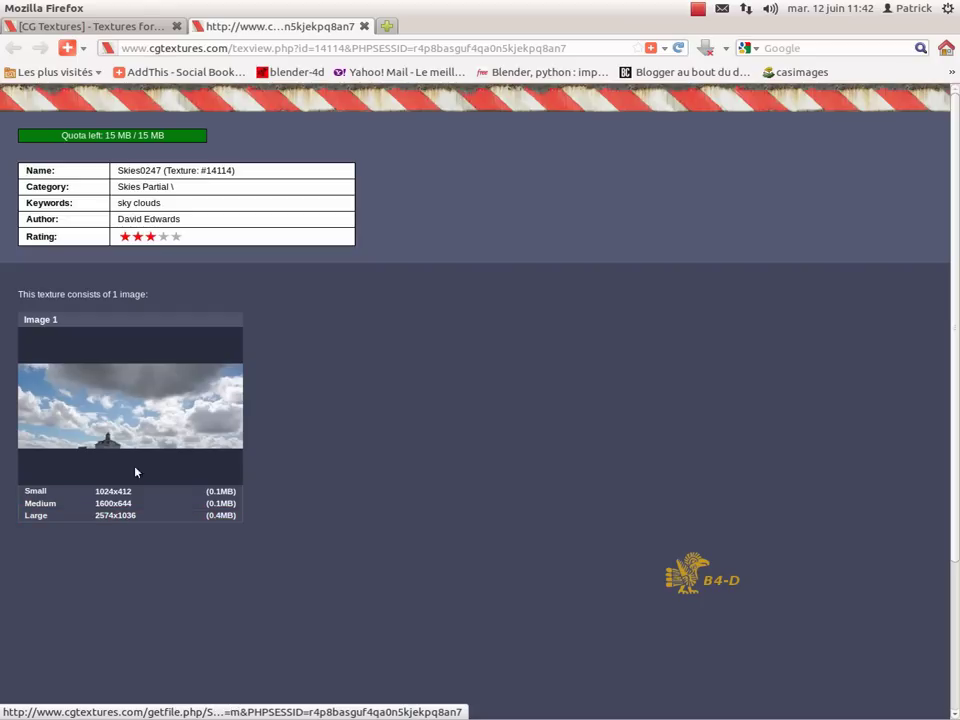
mouse_move(133, 411)
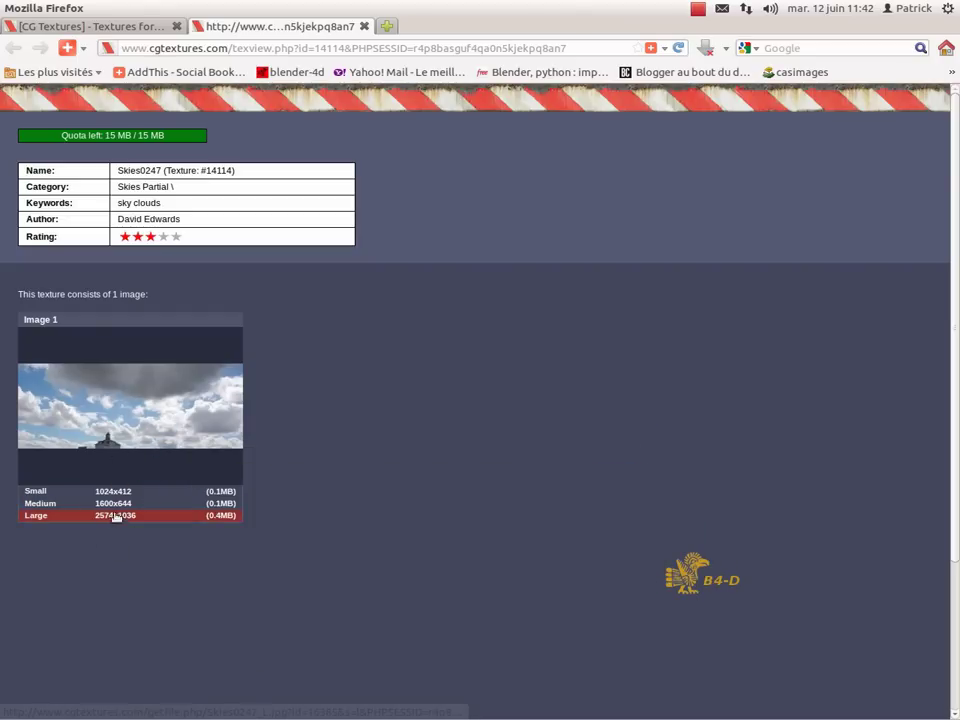
mouse_move(70, 415)
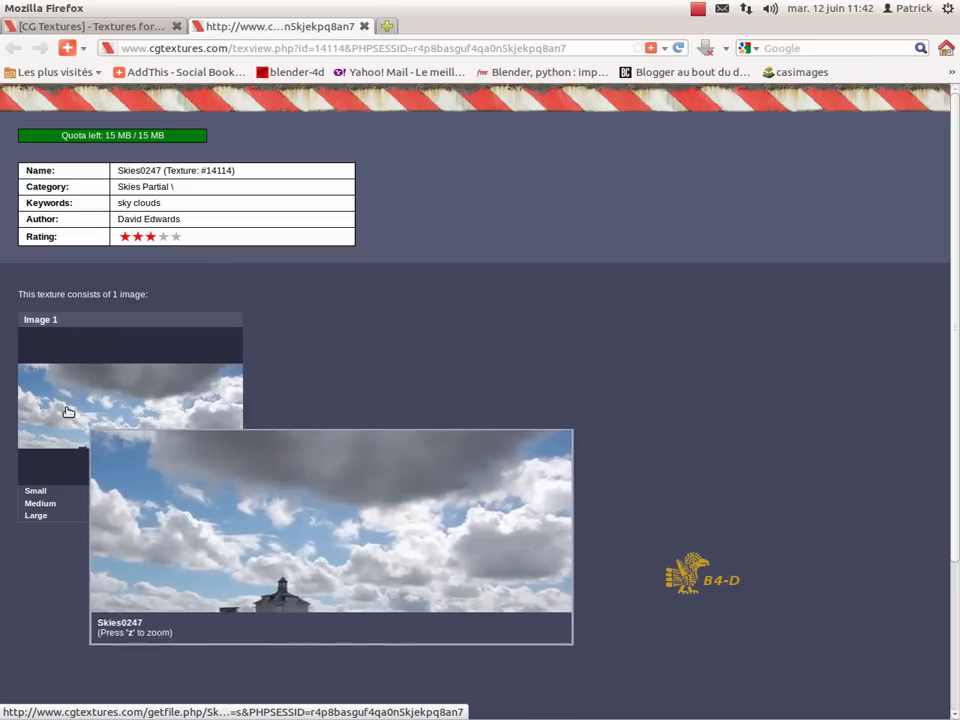
left_click(114, 517)
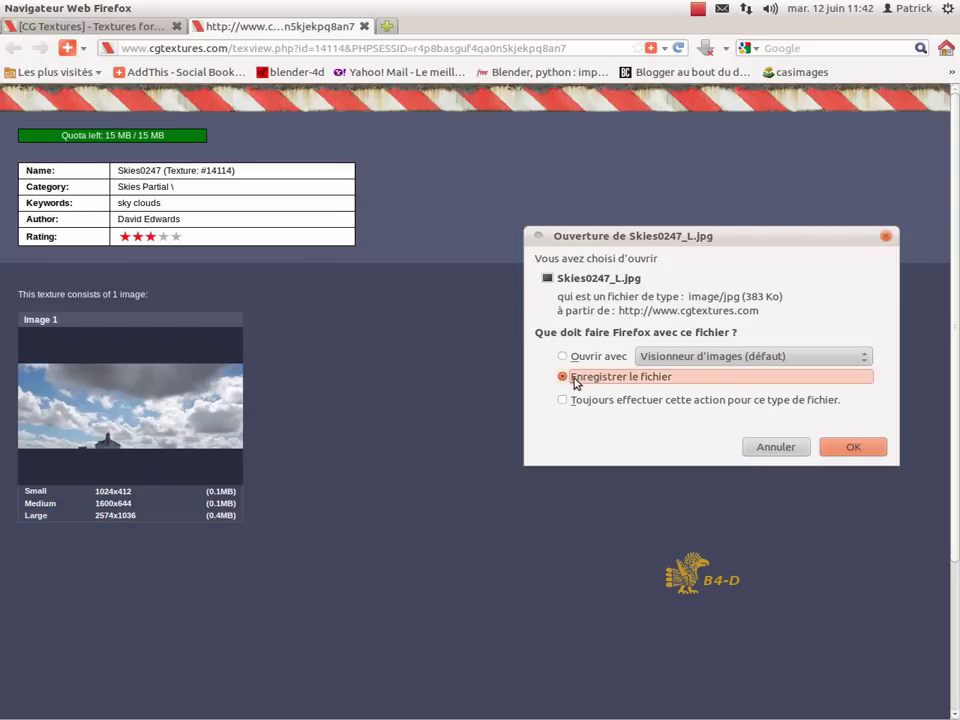
left_click(856, 448)
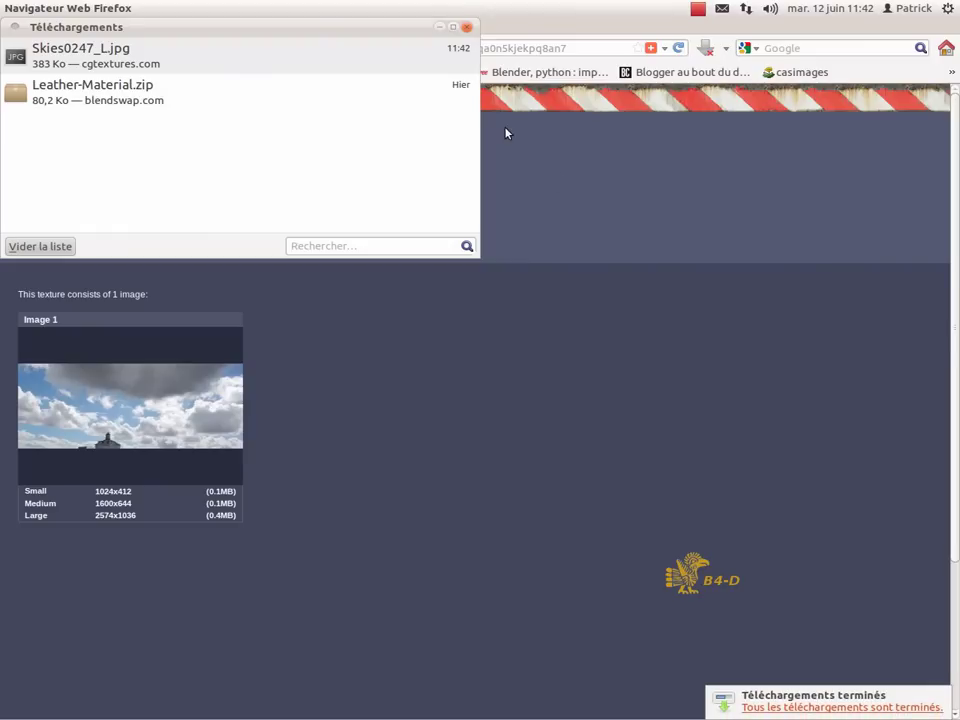
left_click(465, 27)
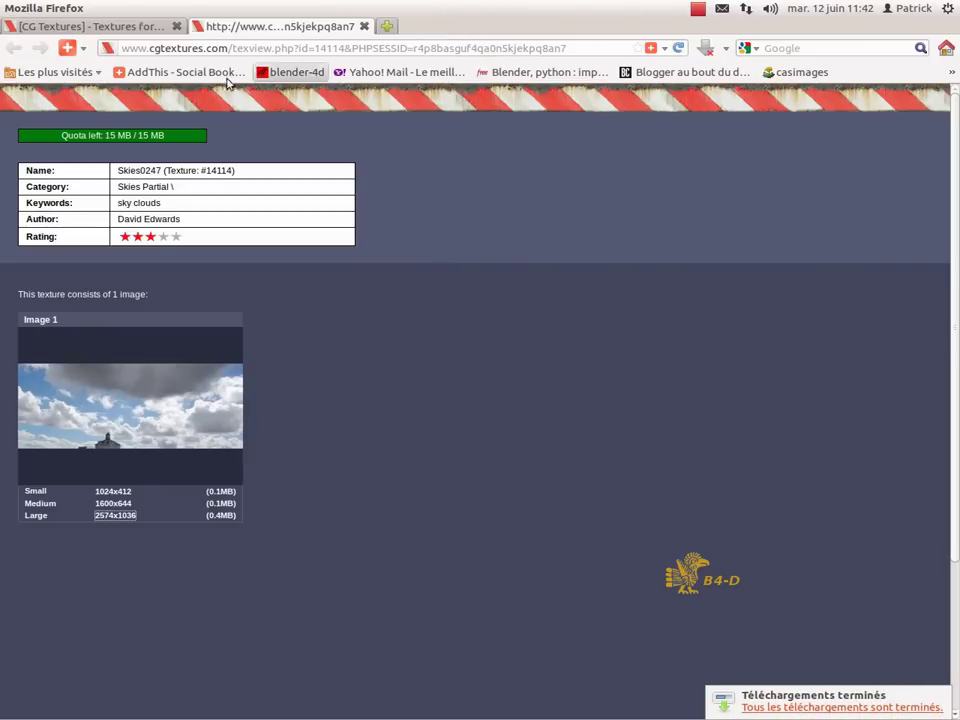
left_click(363, 26)
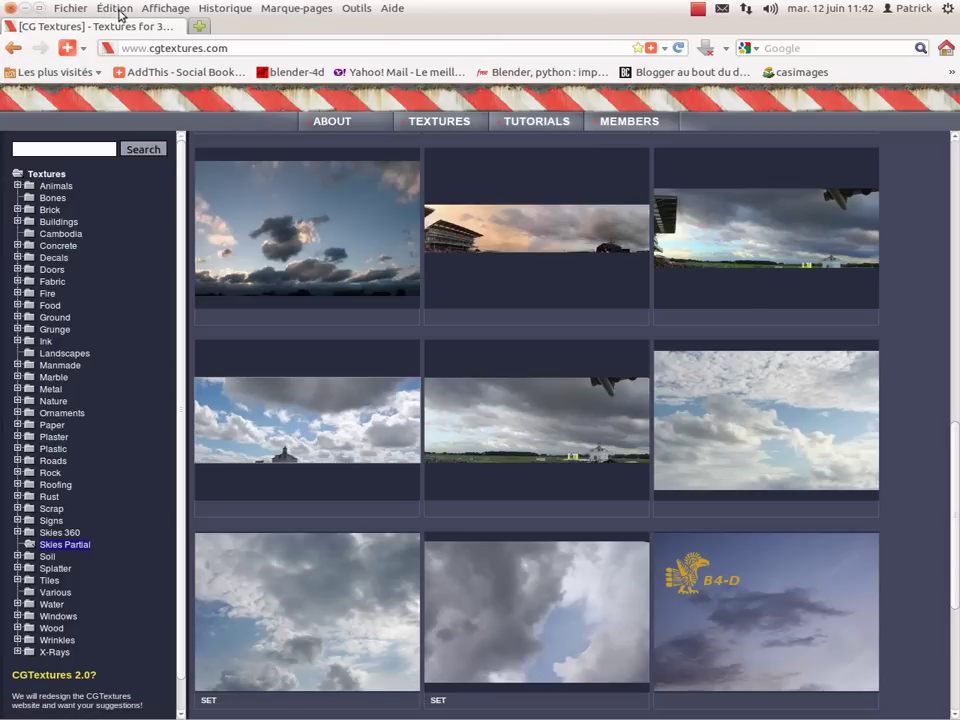
Step: Open Skies0247_L.jpg from the tuto_compositeARP folder in the GIMP image editor
mouse_move(101, 8)
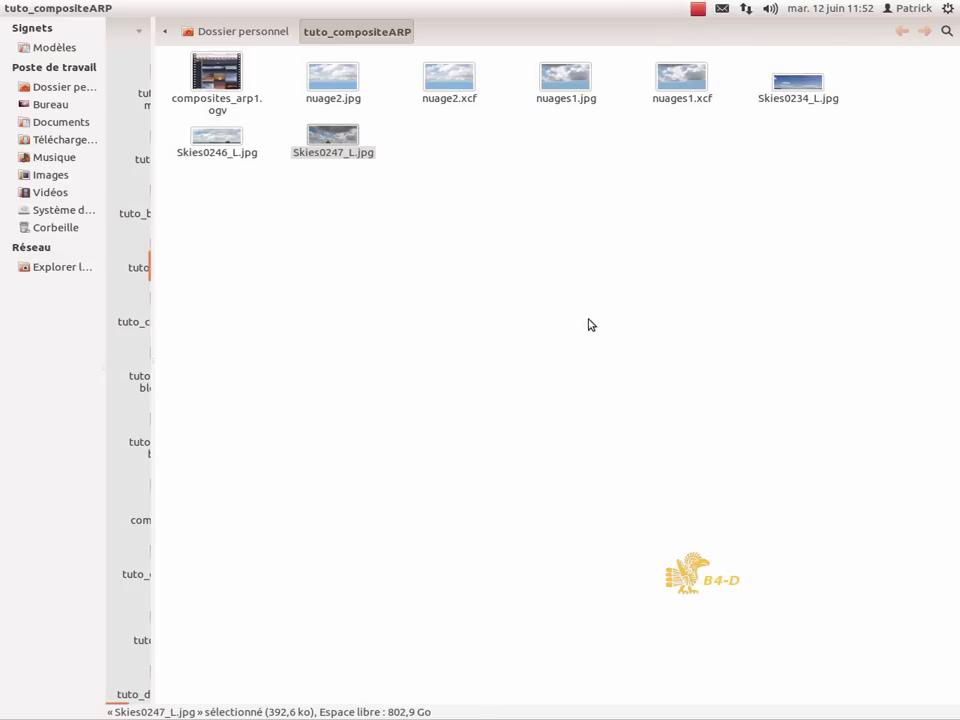
right_click(343, 142)
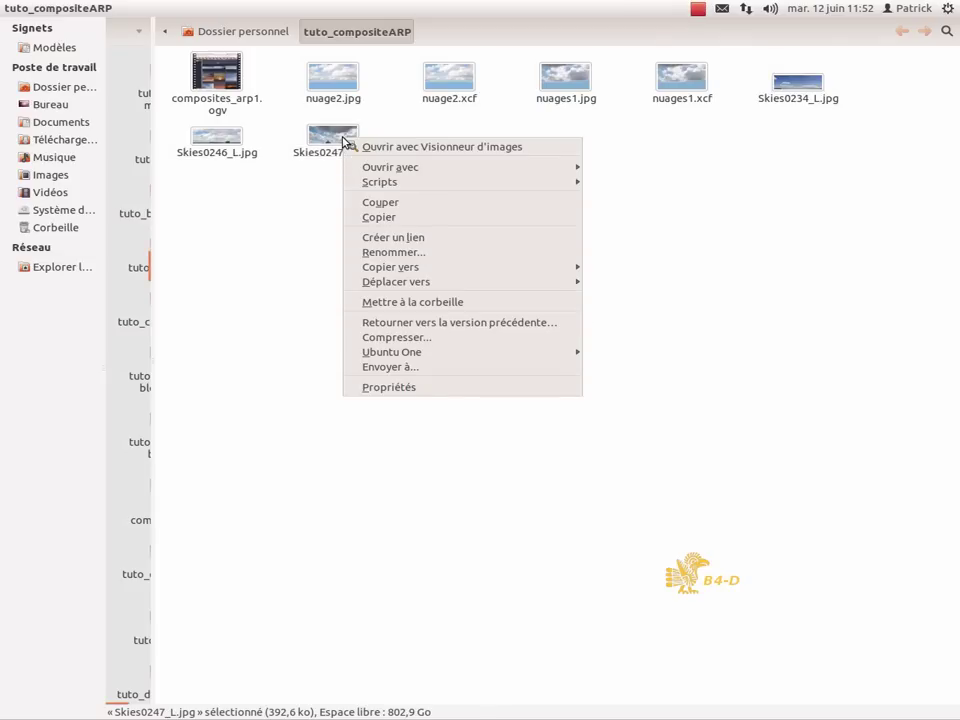
mouse_move(396, 172)
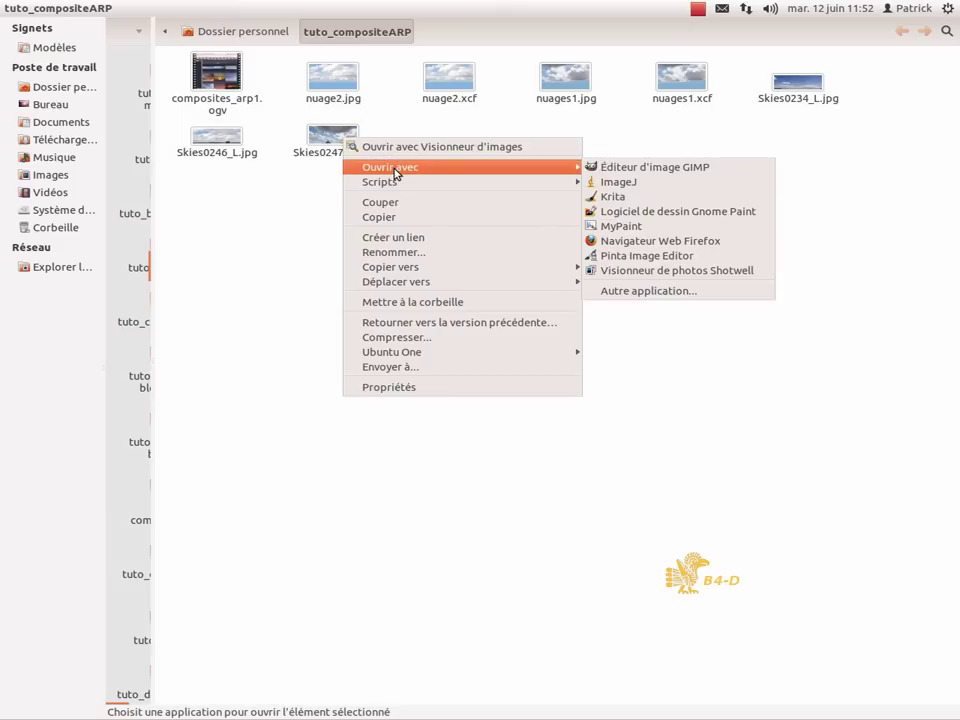
left_click(608, 167)
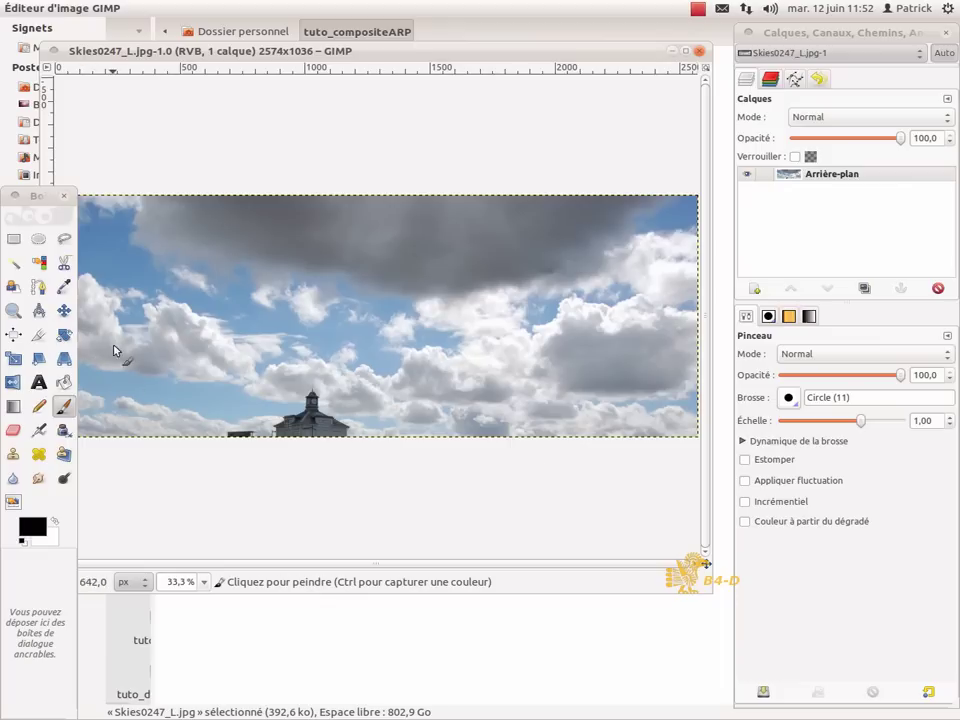
Step: Crop the sky image to a cloud area of about 1218 x 589 px at position 1344, 318, excluding the domed rooftop
left_click(38, 338)
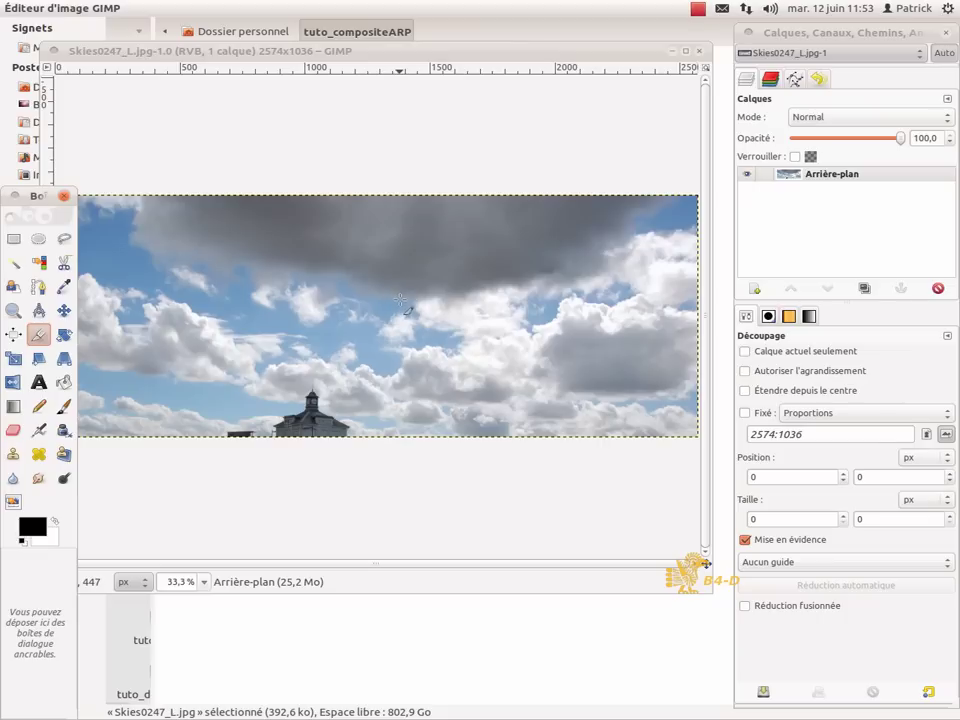
left_click_drag(395, 300, 698, 443)
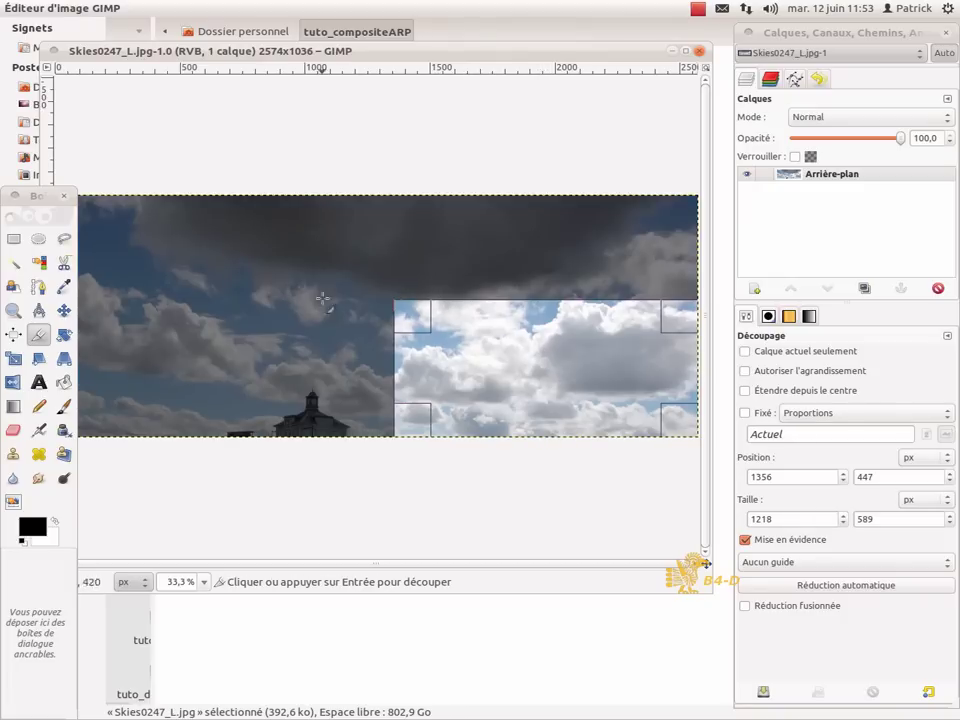
left_click_drag(589, 381, 293, 324)
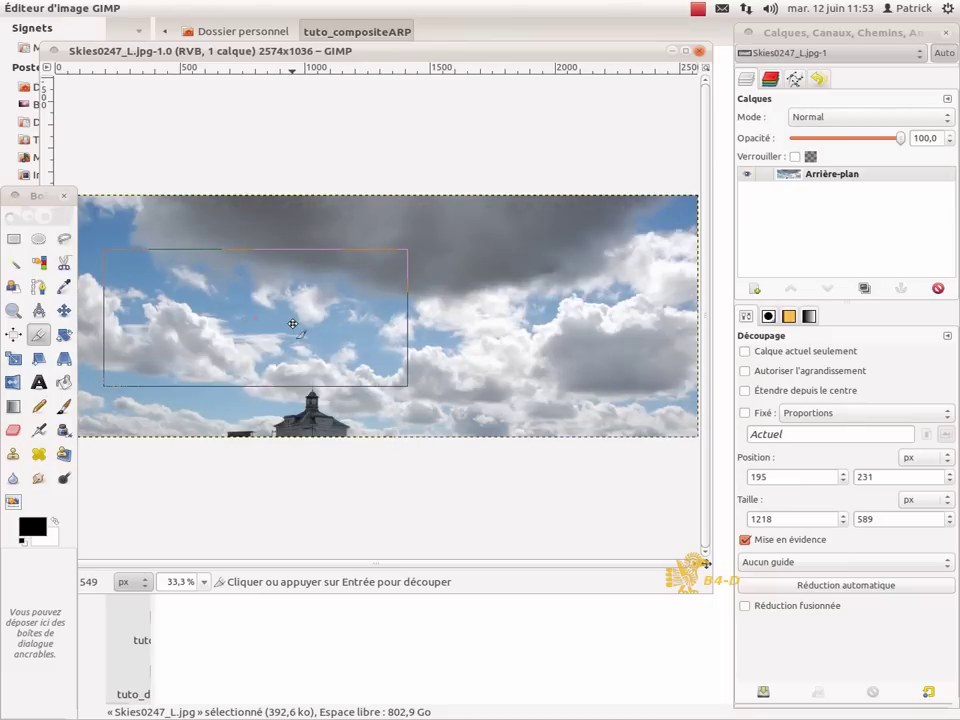
left_click_drag(293, 324, 578, 344)
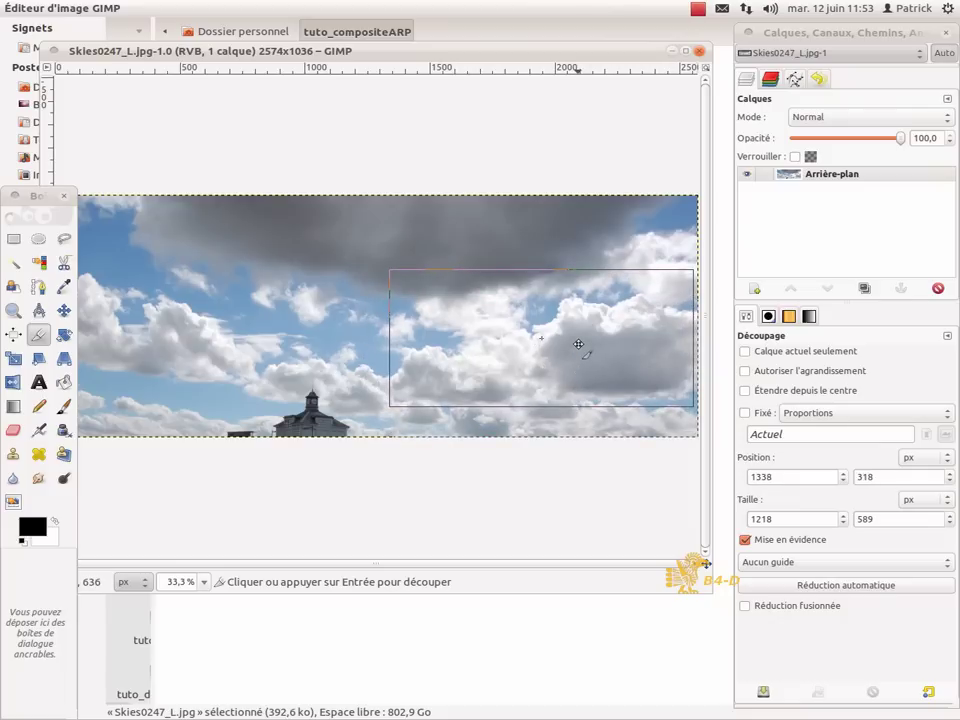
left_click_drag(578, 344, 580, 343)
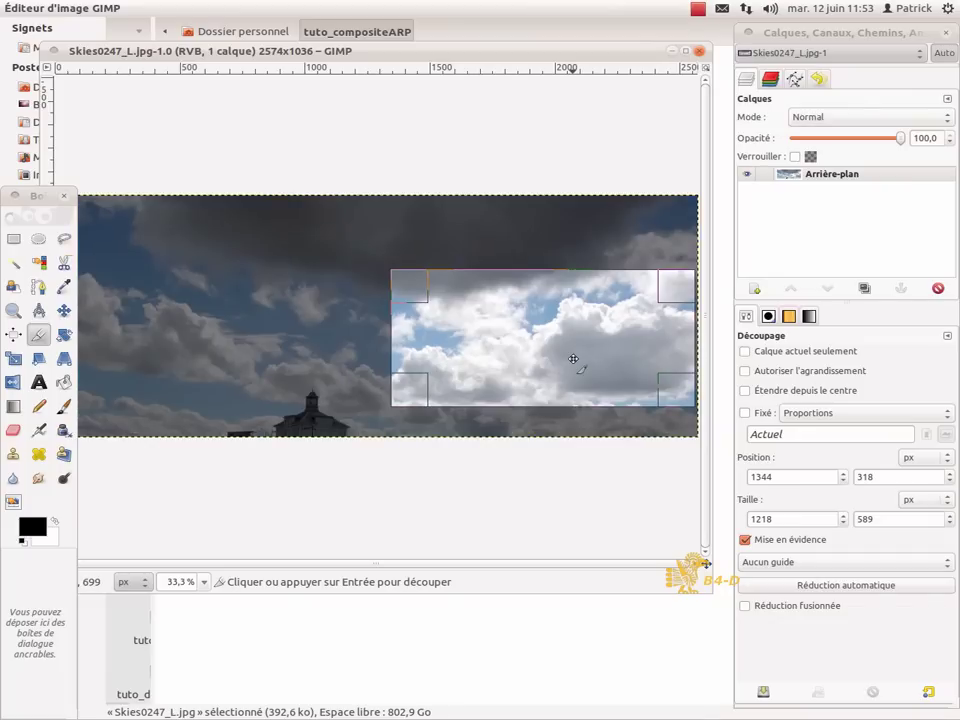
left_click(573, 358)
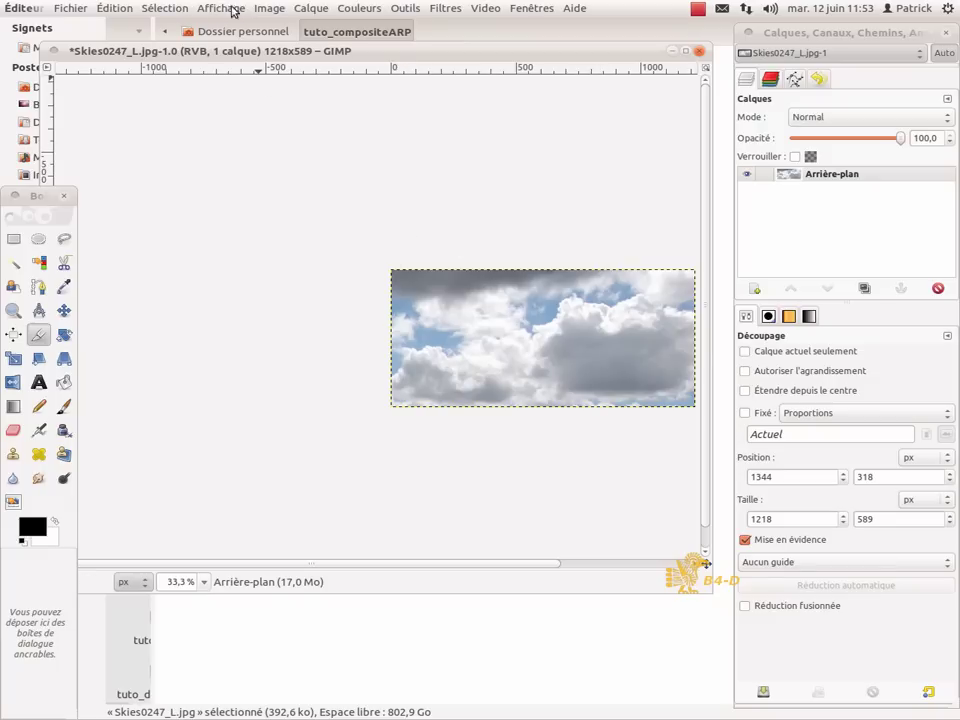
Step: Magnify the cropped image to 50 % and on to 100 %
left_click(233, 11)
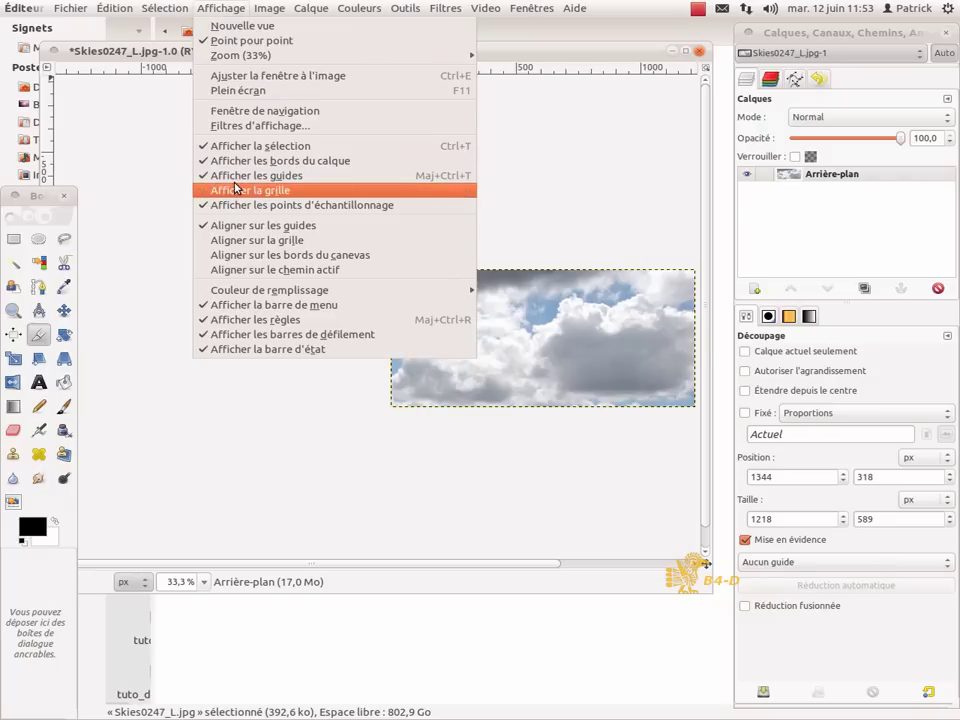
mouse_move(241, 57)
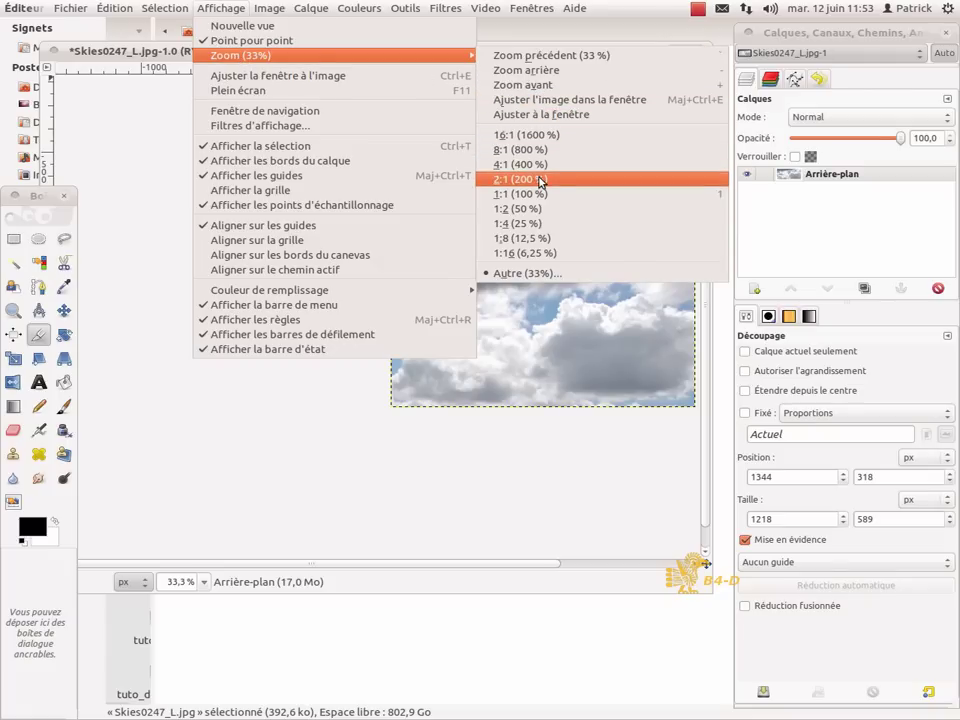
left_click(537, 208)
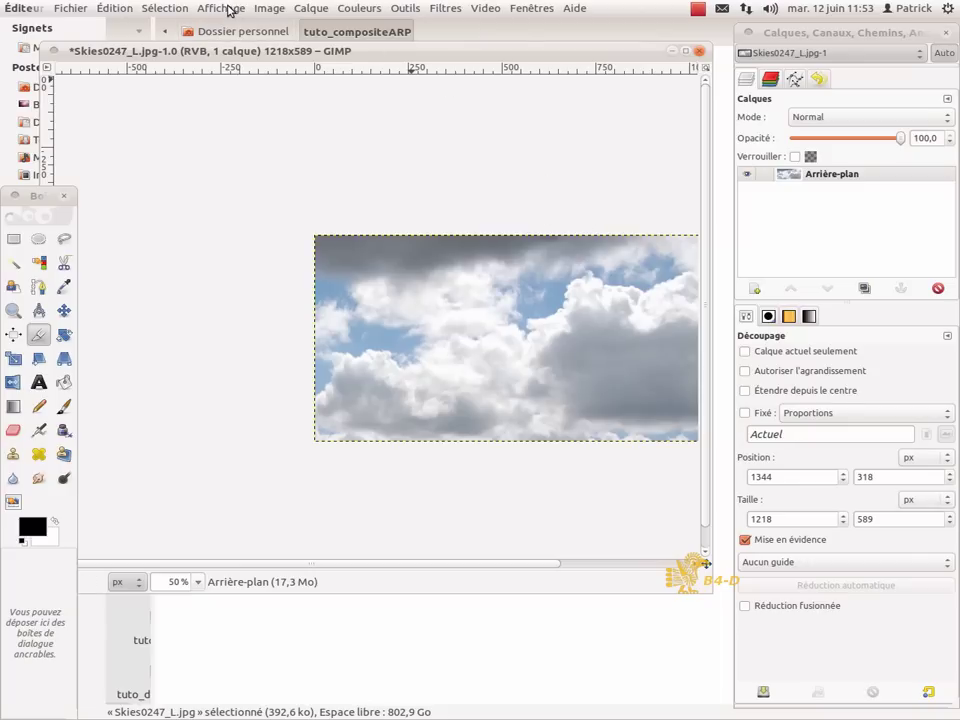
left_click(228, 10)
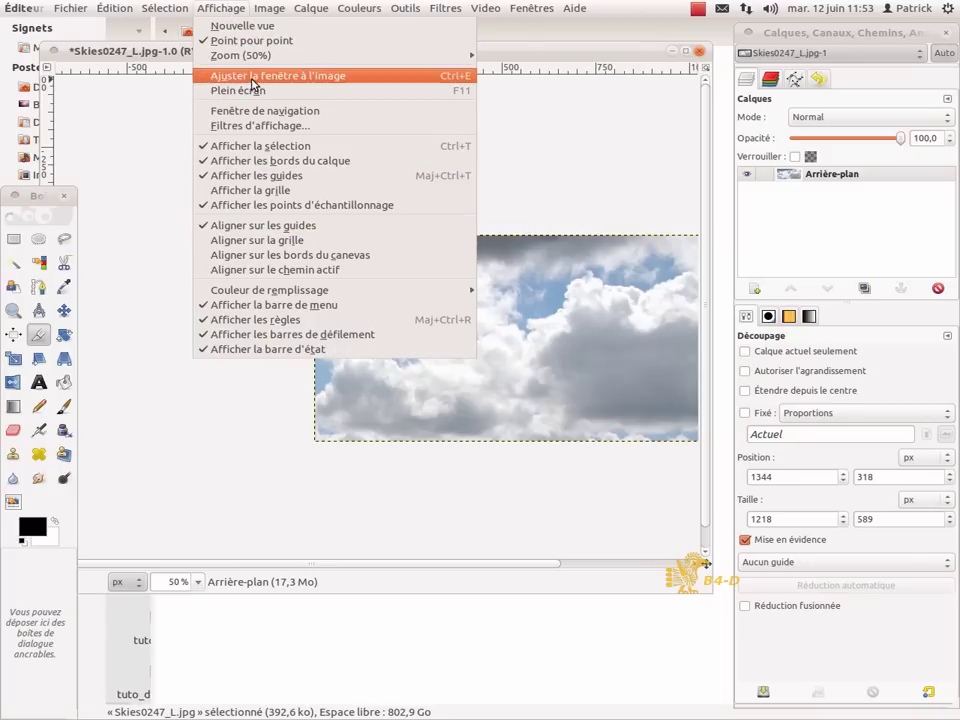
mouse_move(240, 55)
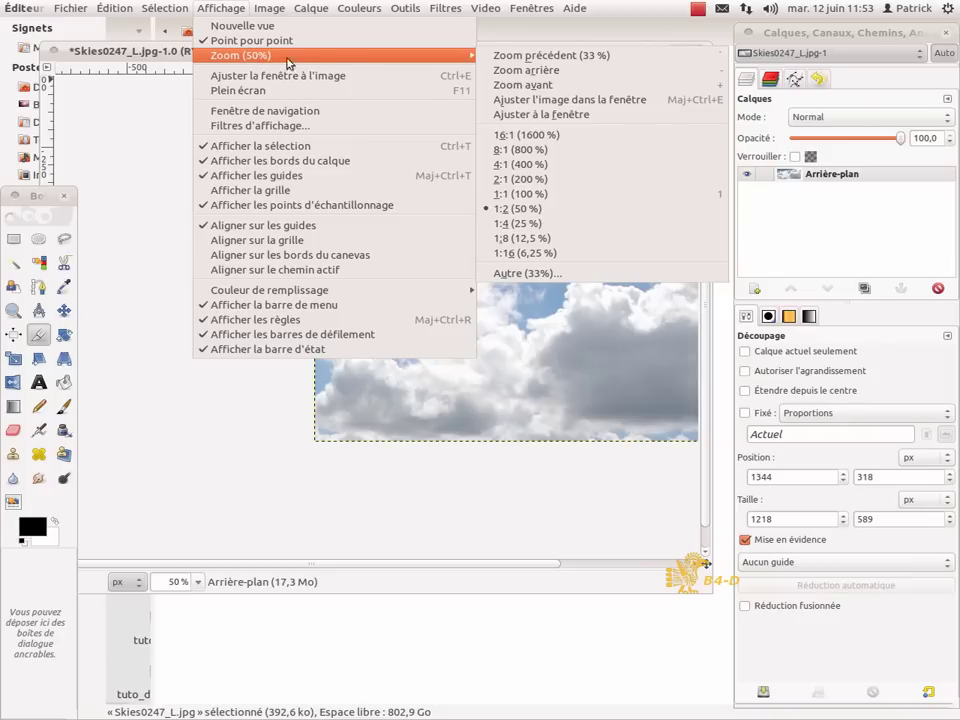
left_click(540, 193)
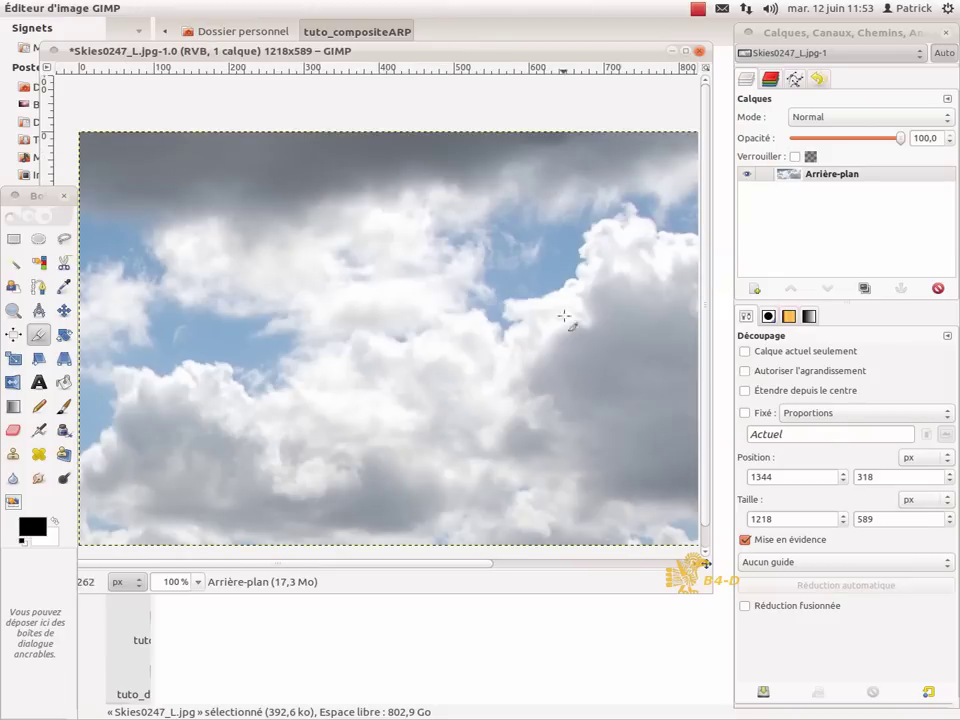
Step: Enlarge the image window and shift the layers dock and toolbox aside to uncover more of the picture
left_click_drag(706, 585, 791, 621)
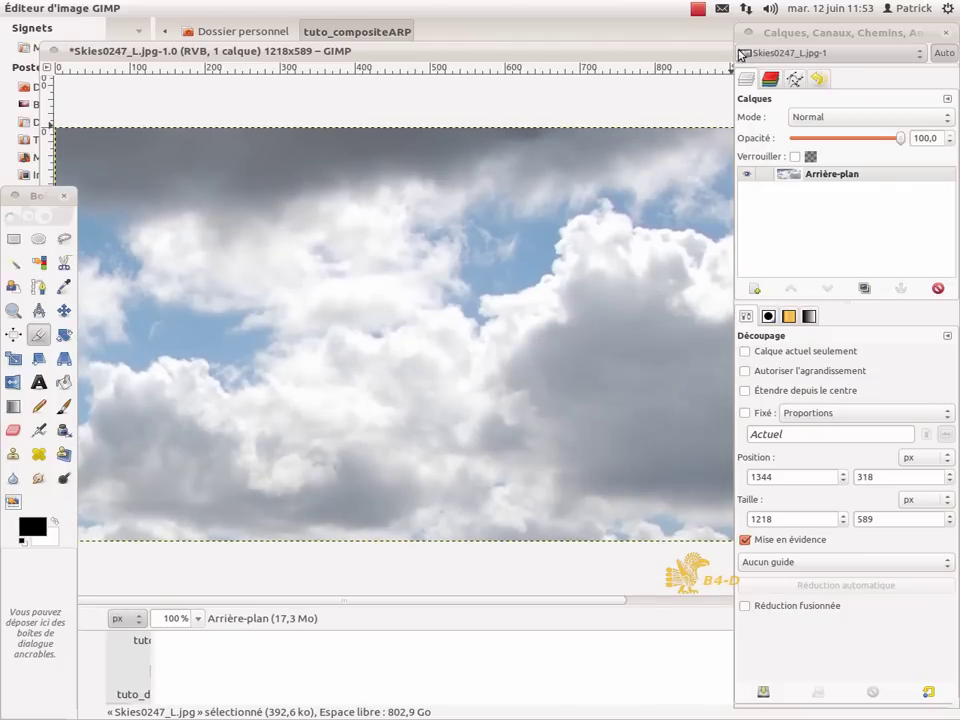
left_click_drag(808, 34, 925, 36)
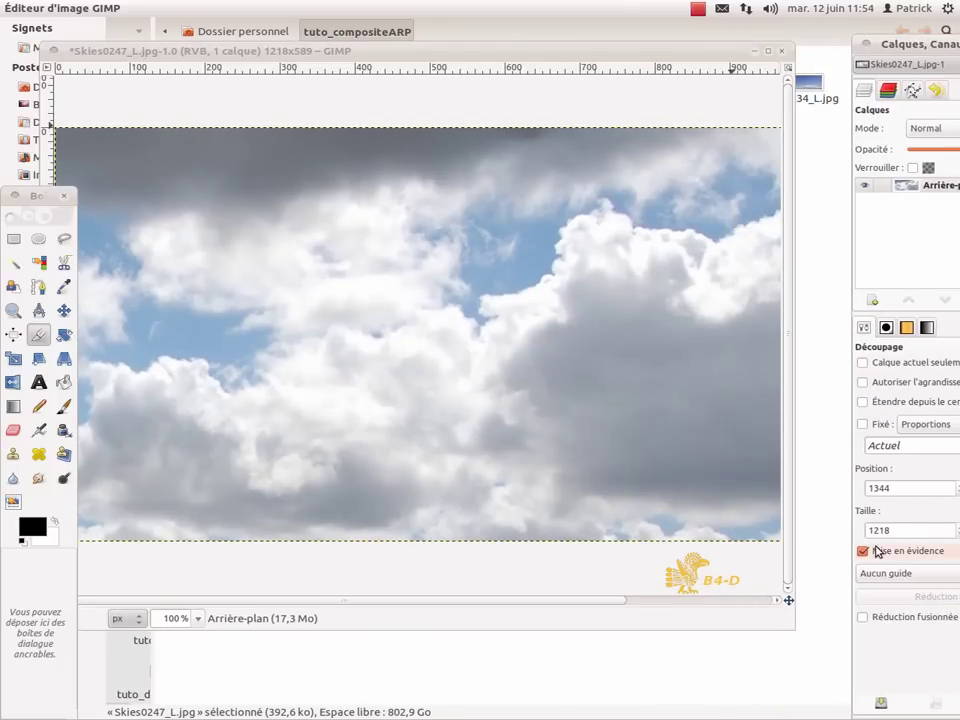
left_click_drag(788, 619, 854, 612)
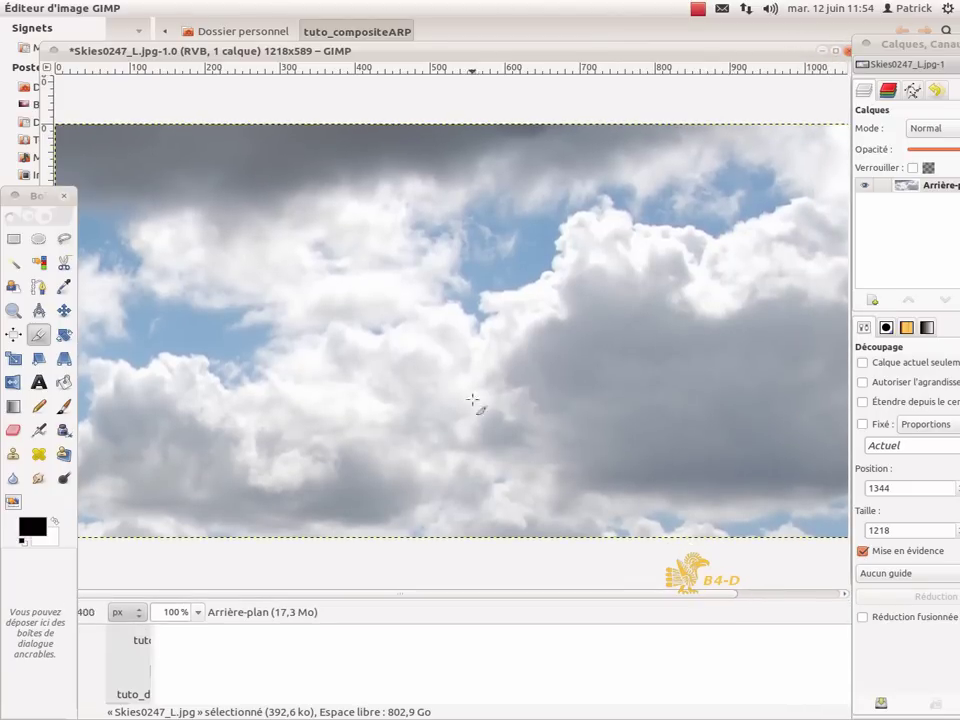
left_click_drag(24, 198, 3, 230)
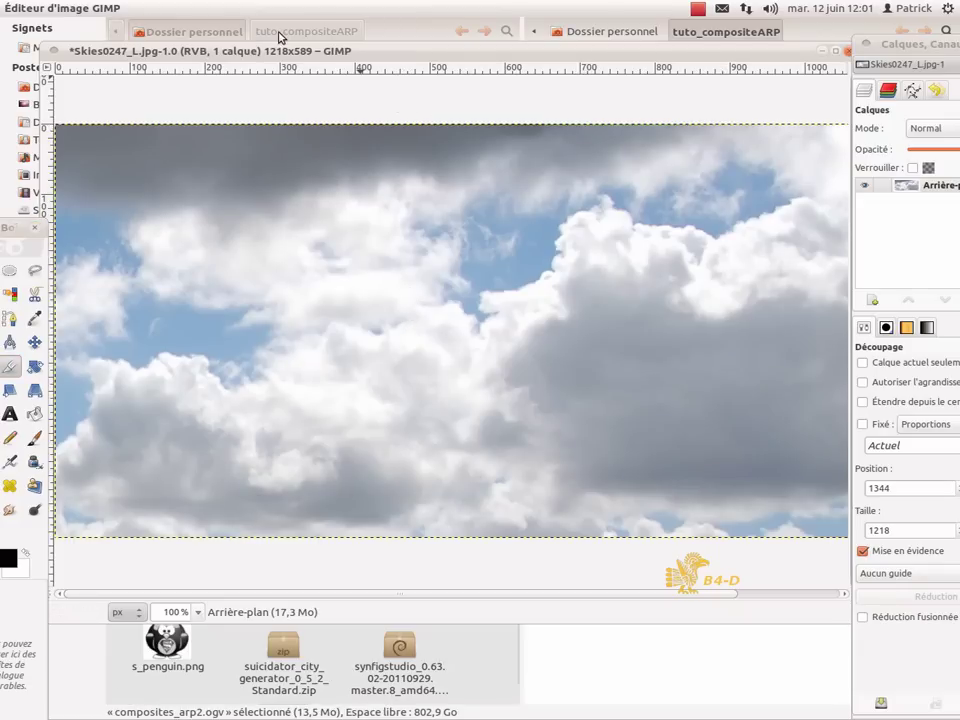
Step: Set a custom zoom factor of 80 % so the whole cropped image fits in its window
mouse_move(254, 12)
left_click(222, 8)
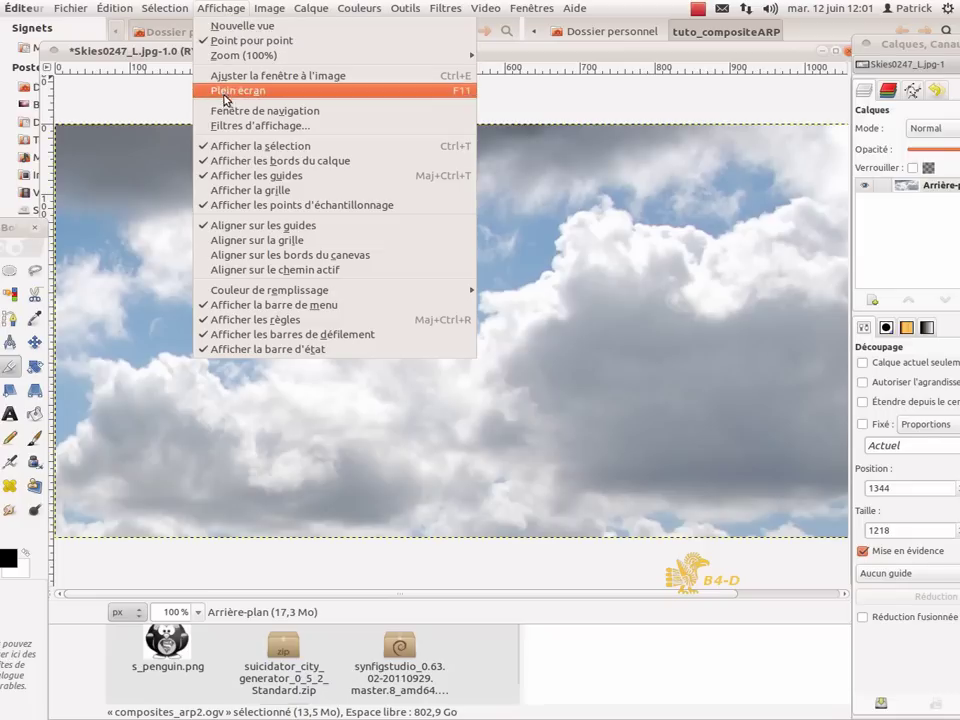
mouse_move(364, 60)
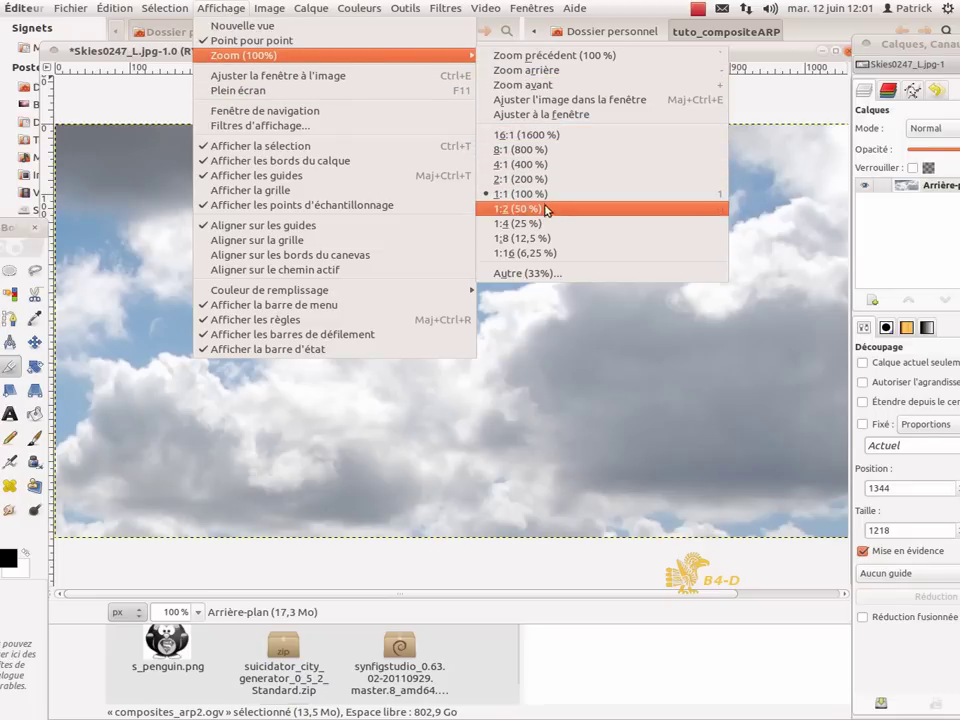
mouse_move(244, 55)
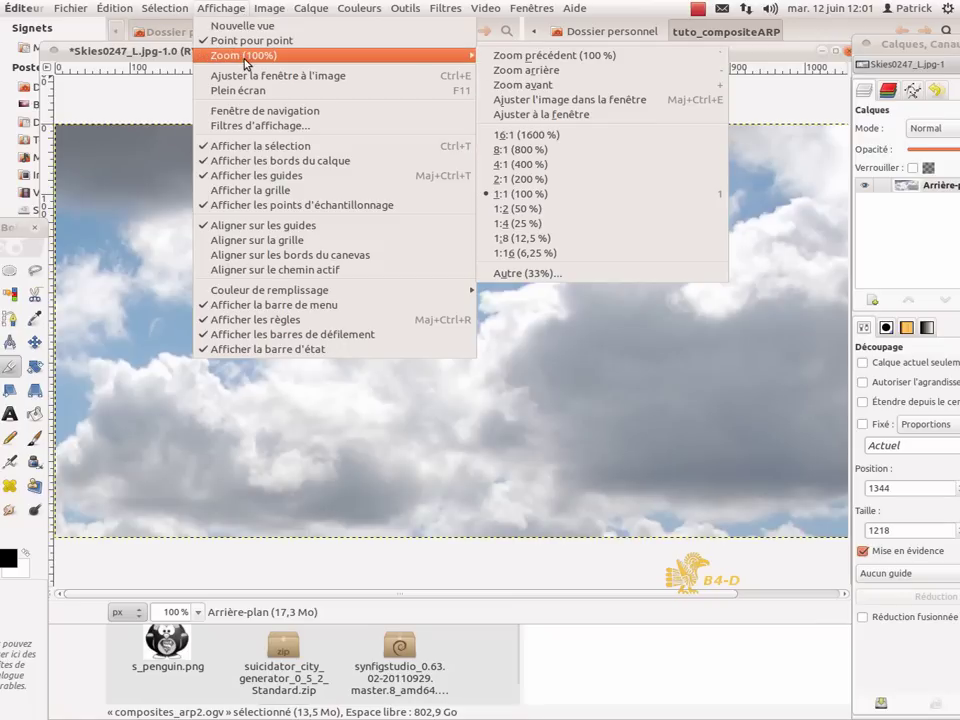
left_click(581, 273)
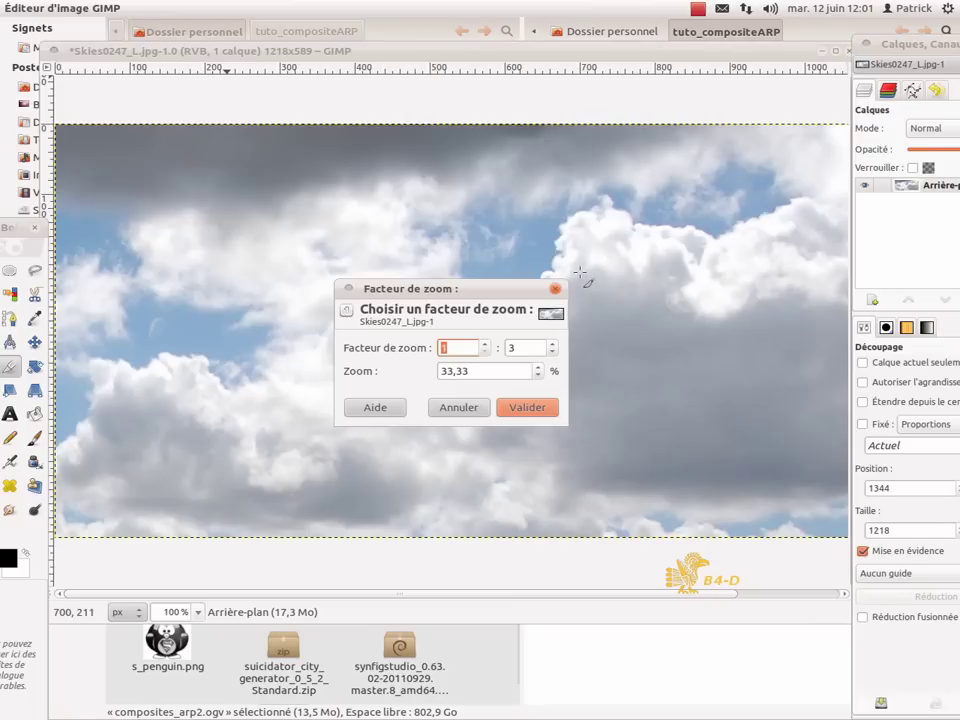
left_click_drag(484, 373, 441, 373)
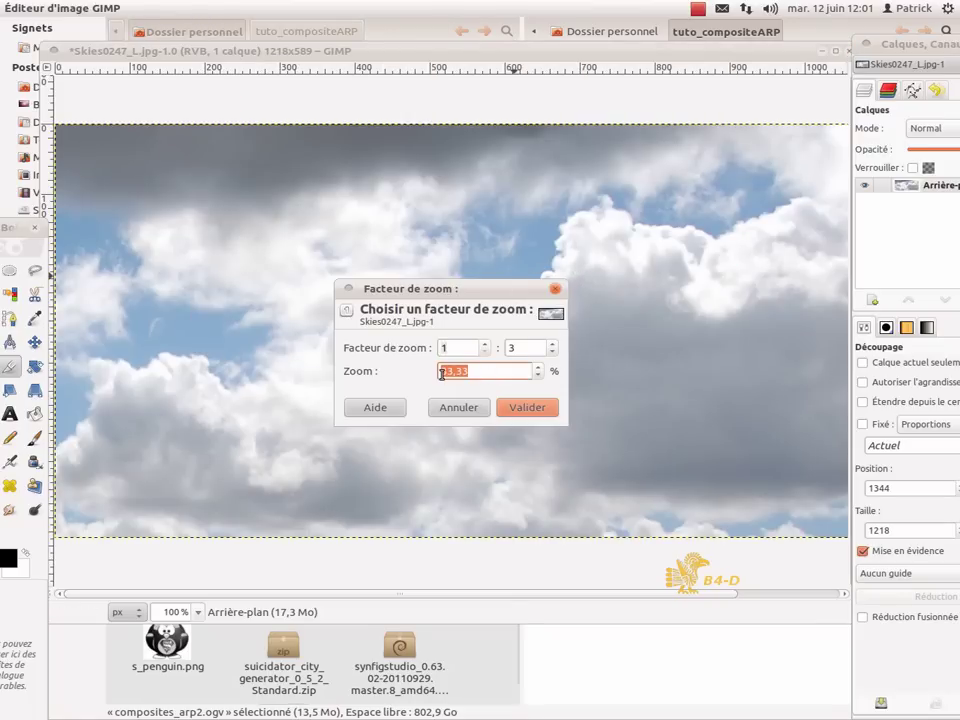
type("80")
key("Return")
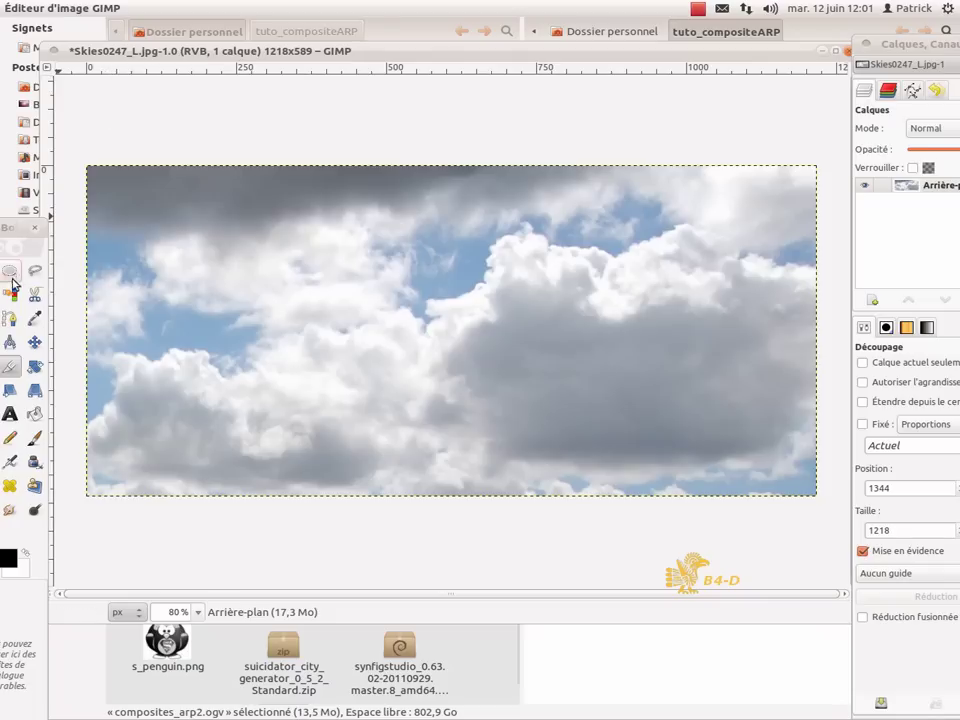
Step: Move the cloud layer straight up with the Move tool, leaving more than the lower third of the canvas empty
left_click(35, 341)
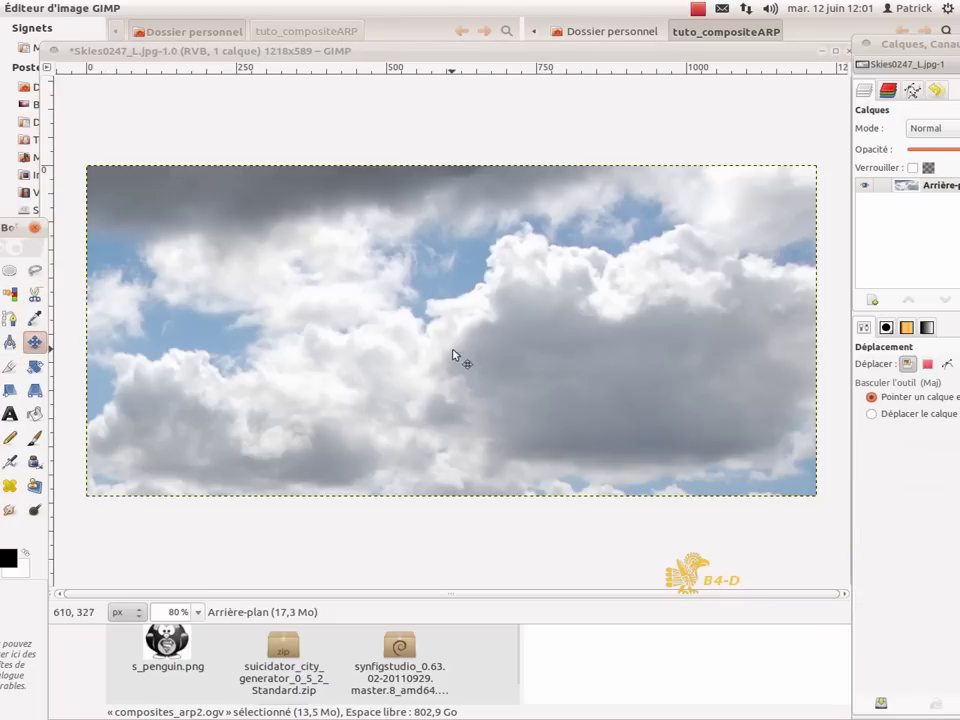
left_click_drag(449, 338, 450, 210)
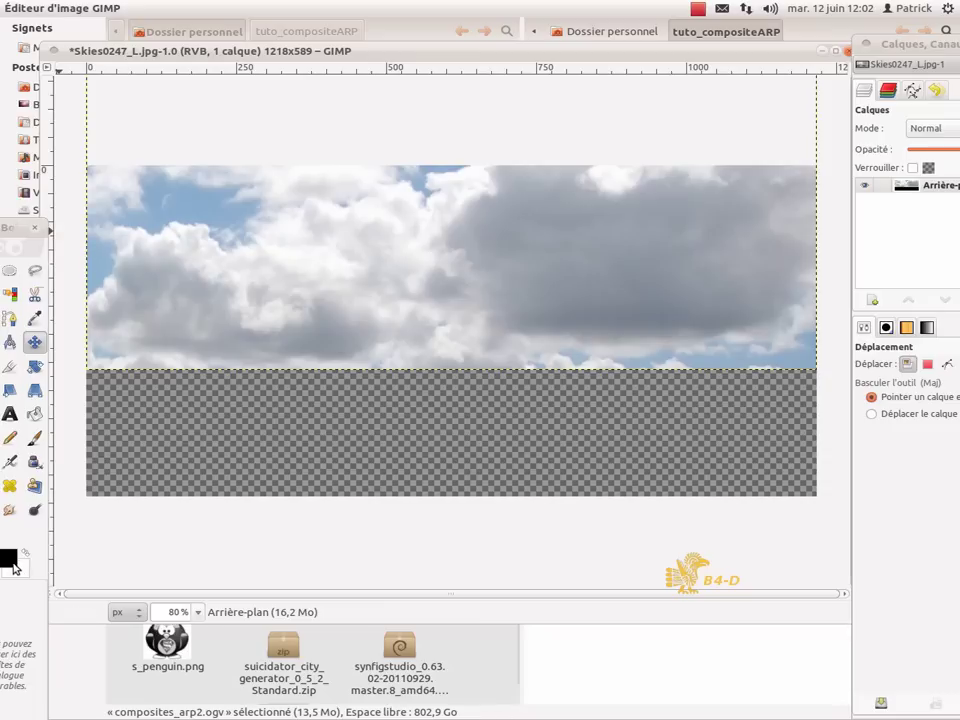
Step: Set the foreground colour to the sky blue 90adc8, sampled from the blue patch at the clouds' lower-right edge
left_click_drag(24, 228, 40, 213)
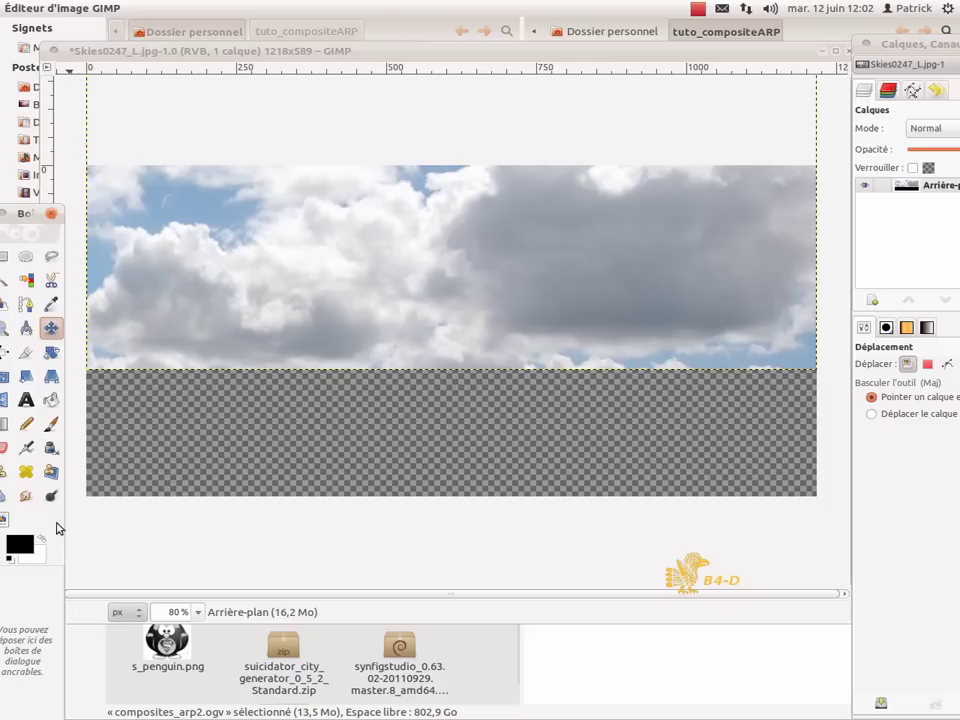
left_click(20, 546)
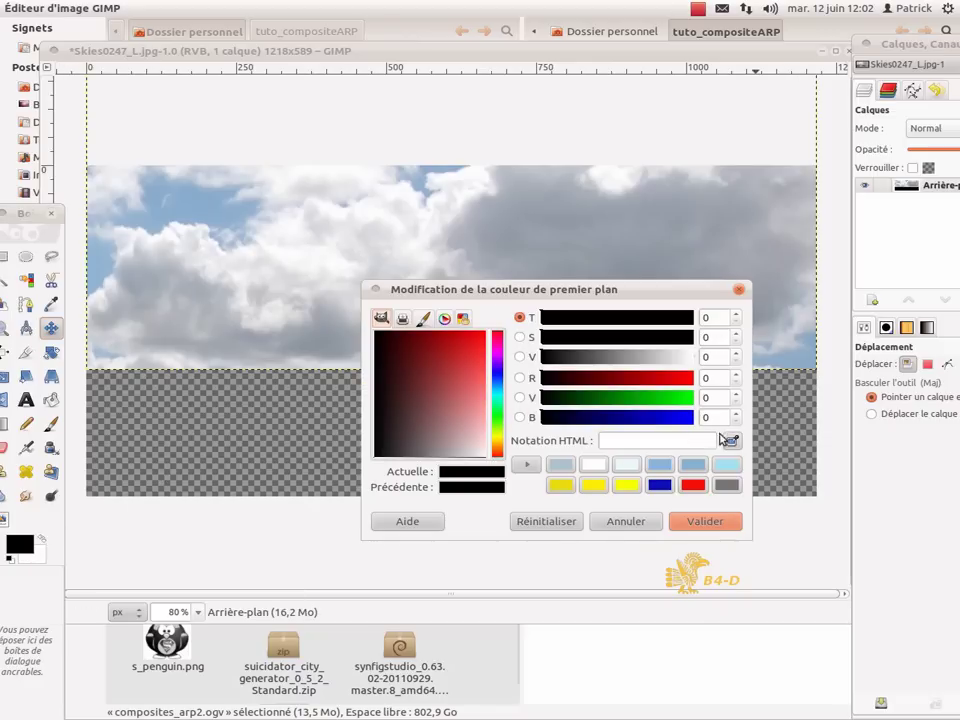
left_click(733, 442)
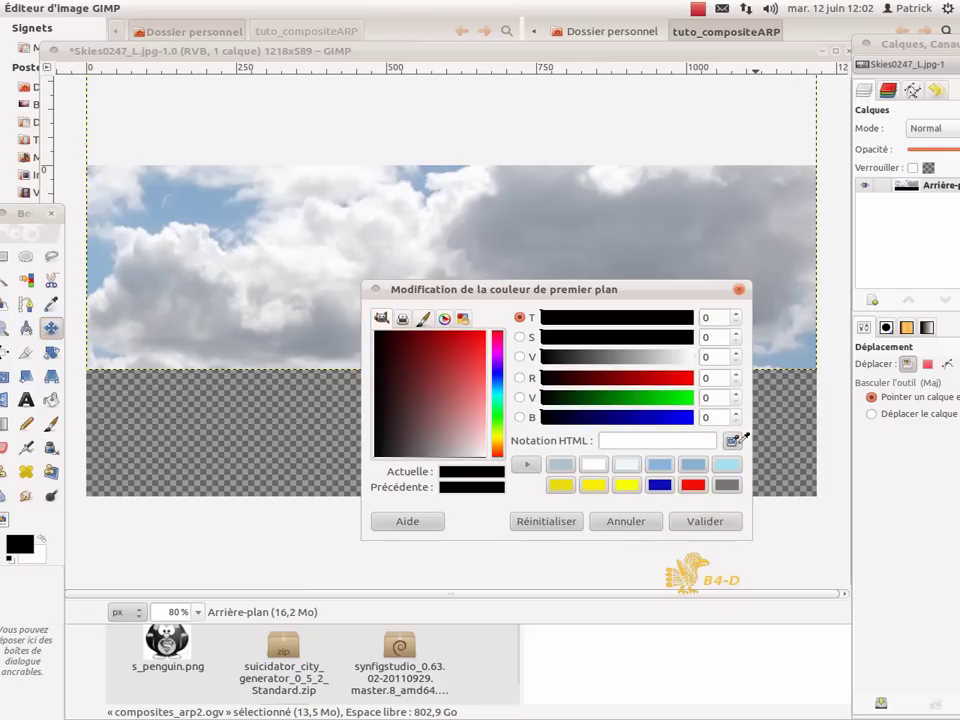
left_click(793, 360)
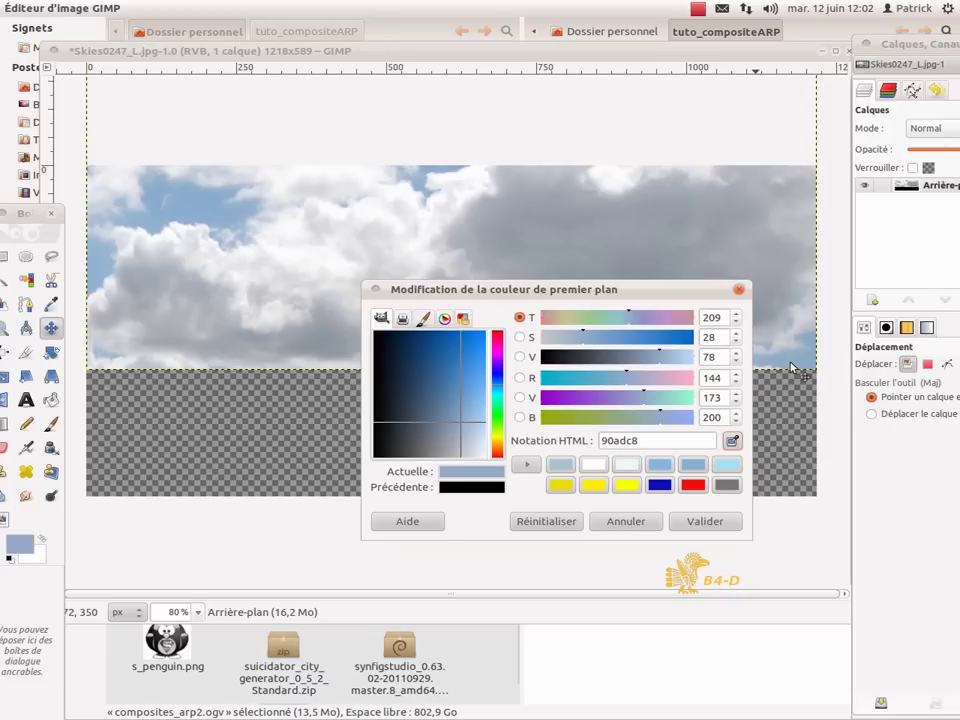
left_click(703, 522)
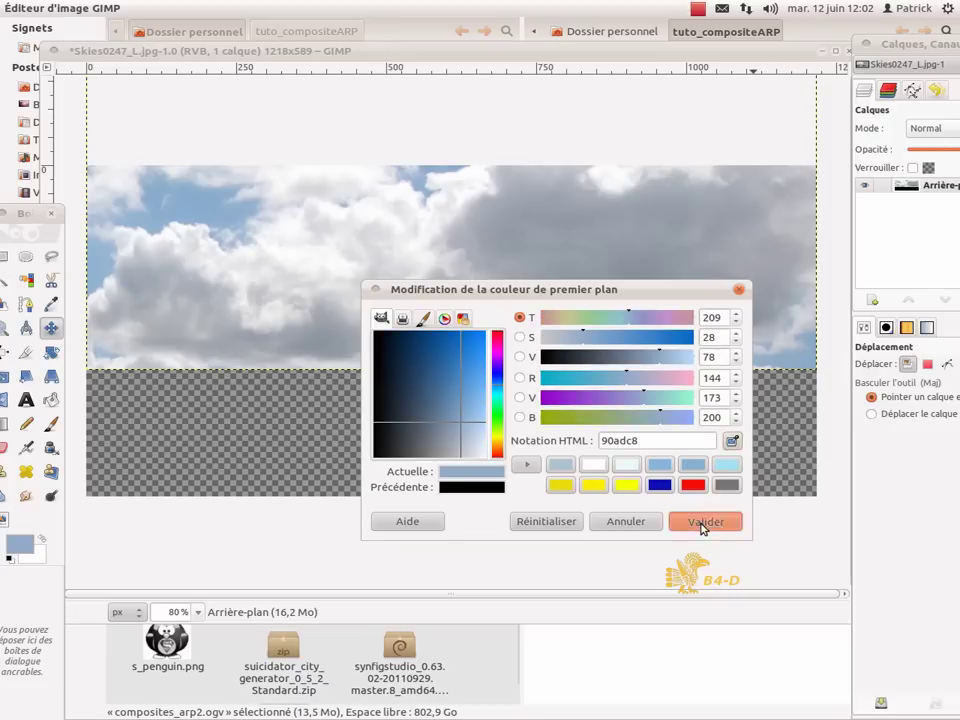
Step: Uncover the layers dock and add a new 1218 × 589 px layer filled with the foreground colour
left_click(892, 67)
left_click(870, 109)
left_click_drag(906, 44, 808, 42)
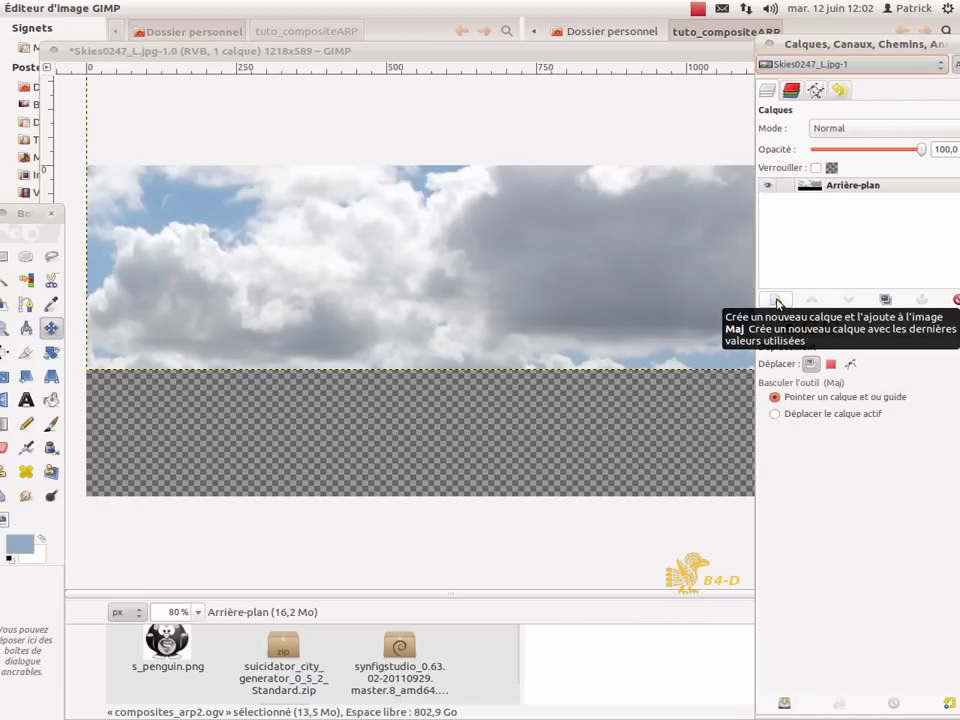
left_click(778, 301)
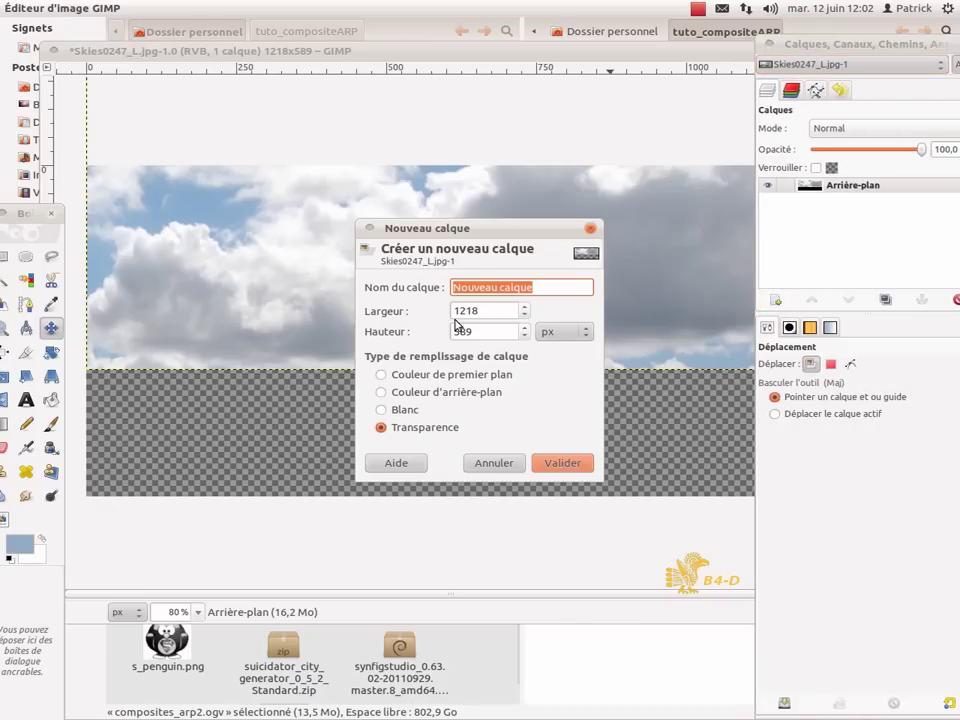
left_click(382, 376)
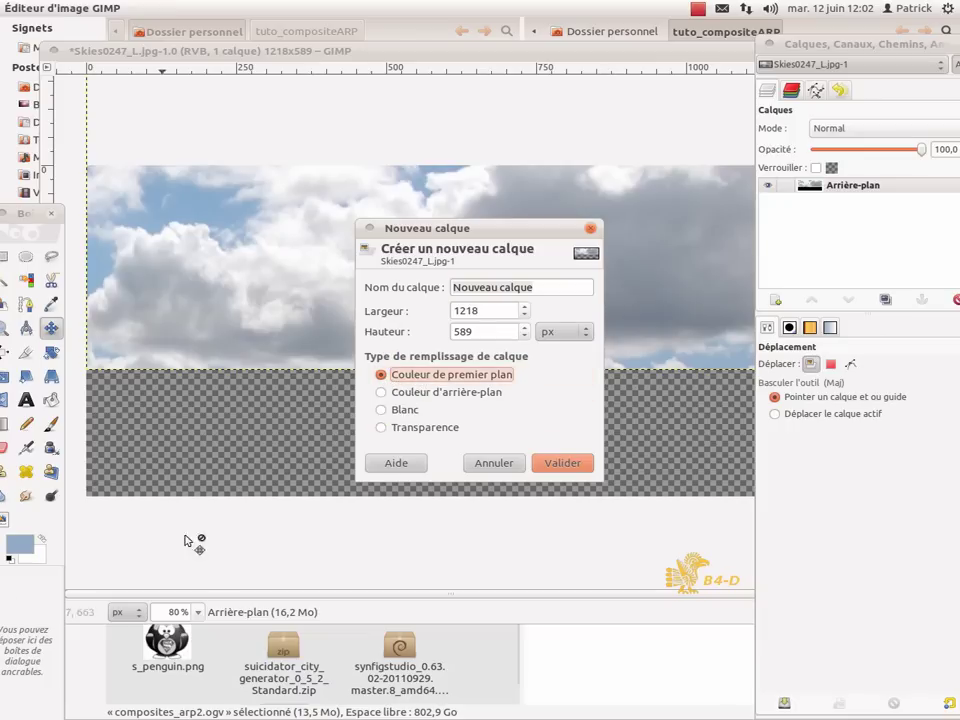
left_click(557, 464)
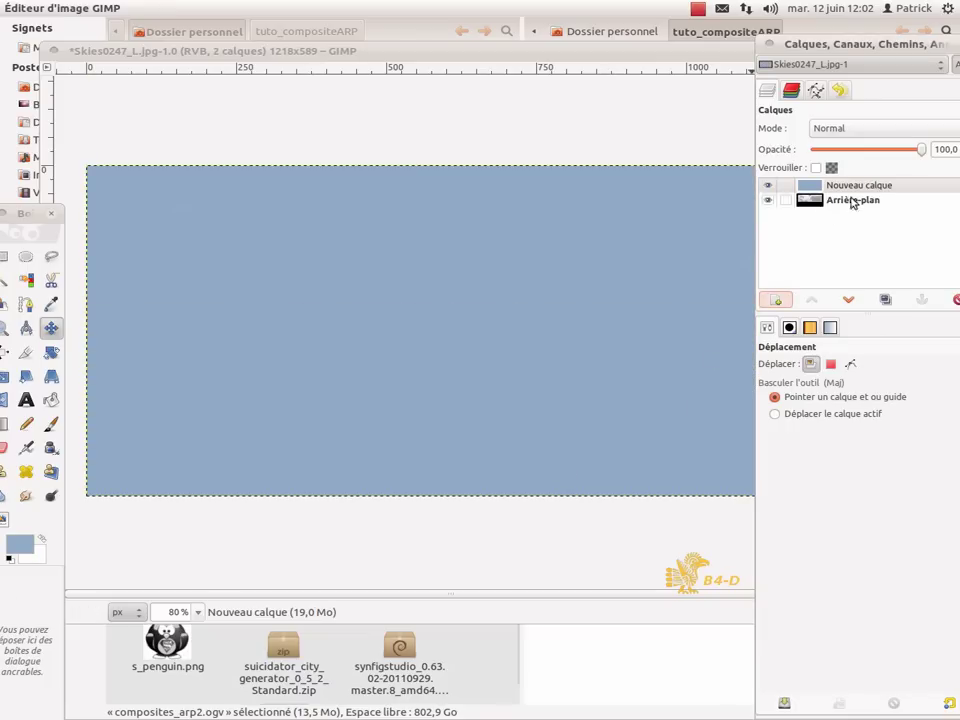
Step: Place the blue layer beneath the cloud layer, then merge the cloud layer down onto it
left_click_drag(842, 190, 831, 209)
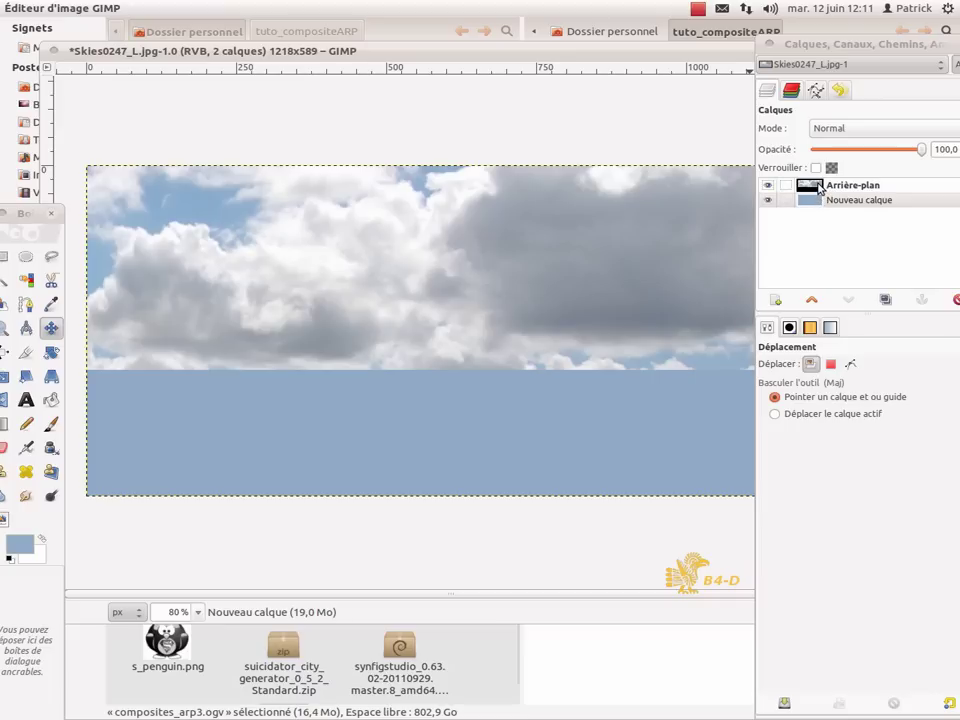
left_click(820, 189)
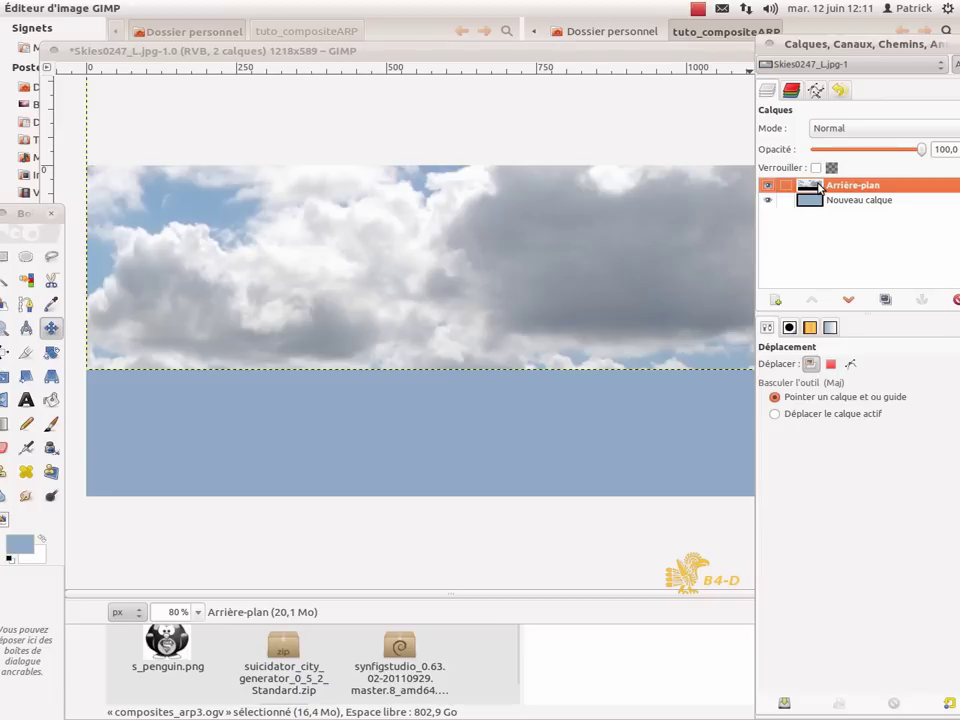
right_click(819, 187)
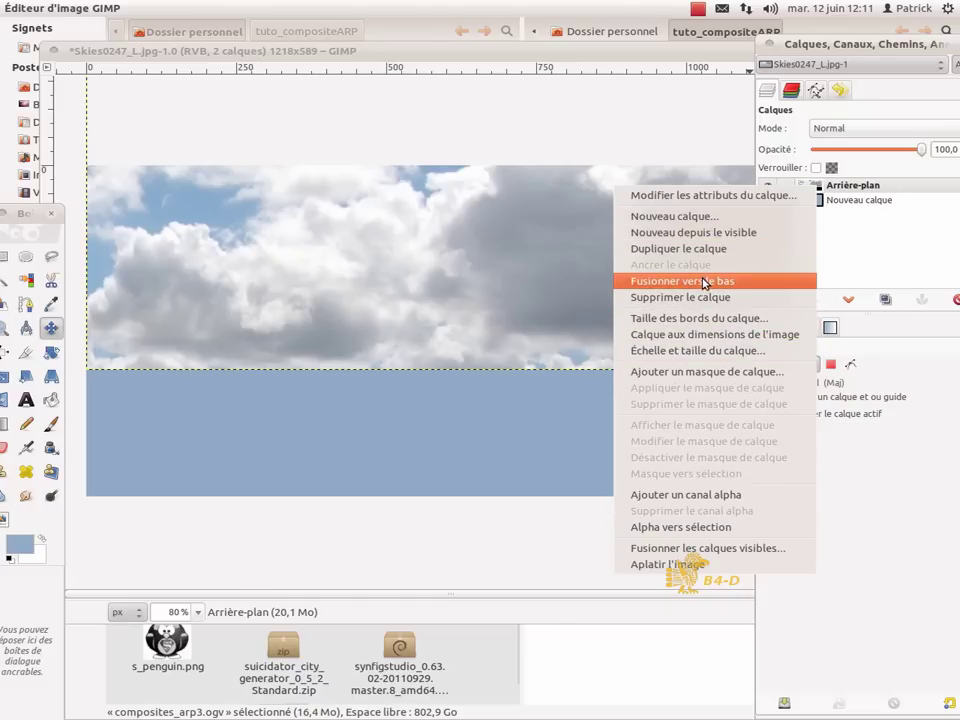
left_click(705, 281)
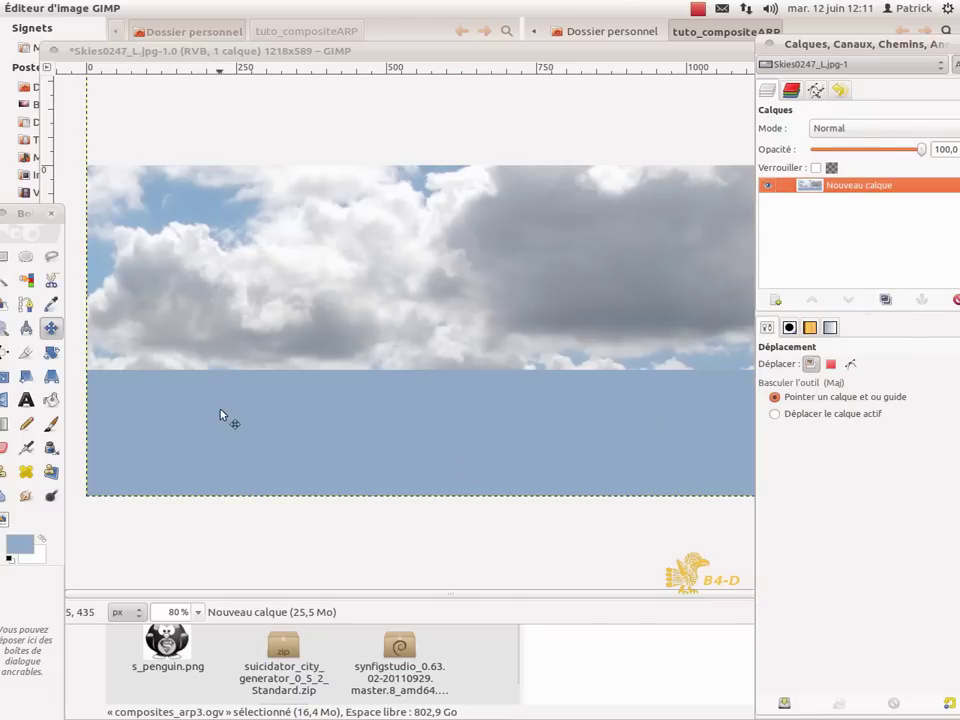
Step: Activate the Clone tool and set its source in the plain blue area below the clouds, near the canvas's left edge
left_click_drag(33, 213, 47, 203)
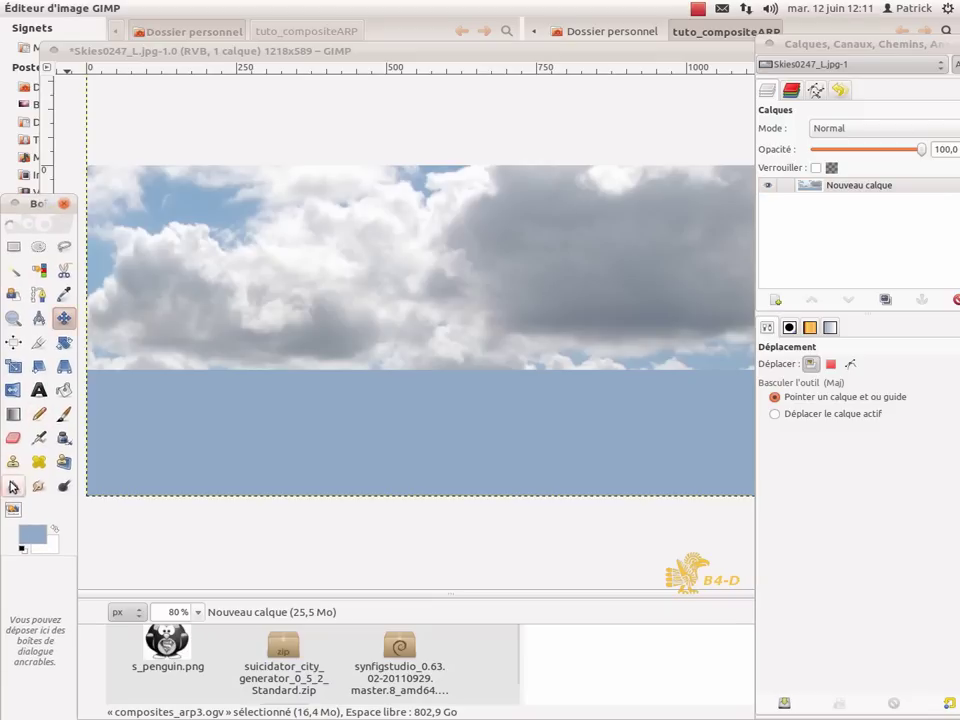
left_click(14, 466)
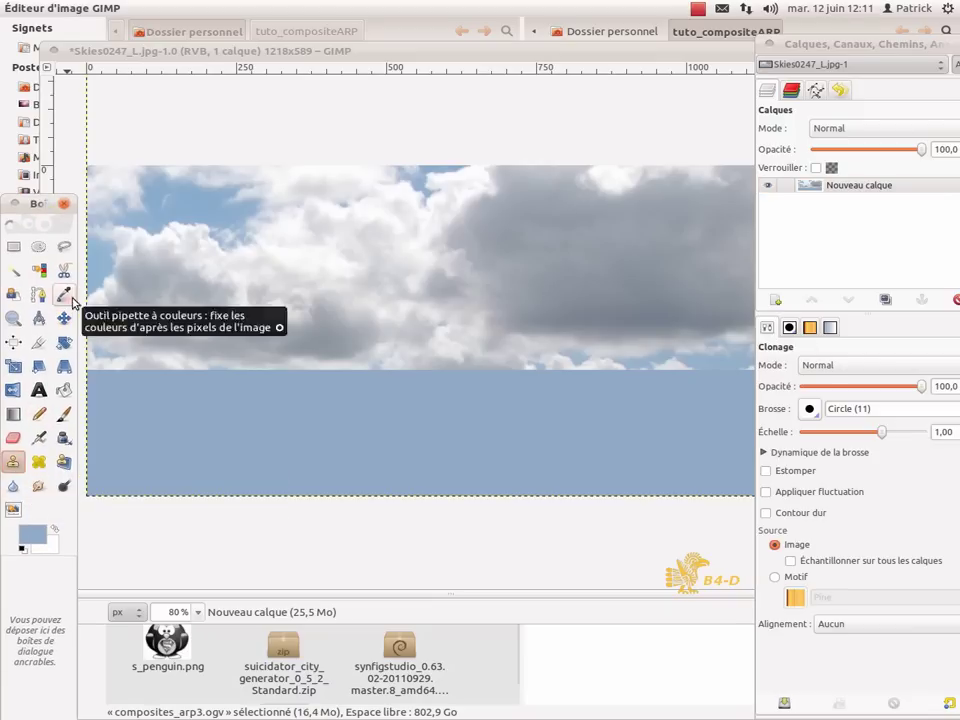
left_click_drag(31, 217, 7, 216)
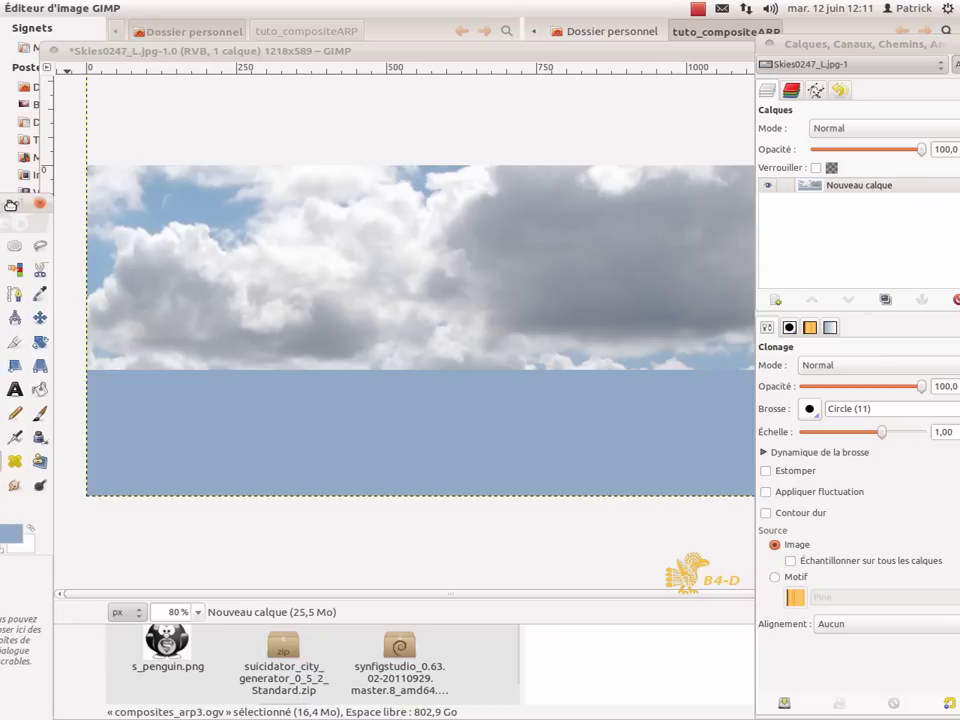
left_click(129, 441, "ctrl")
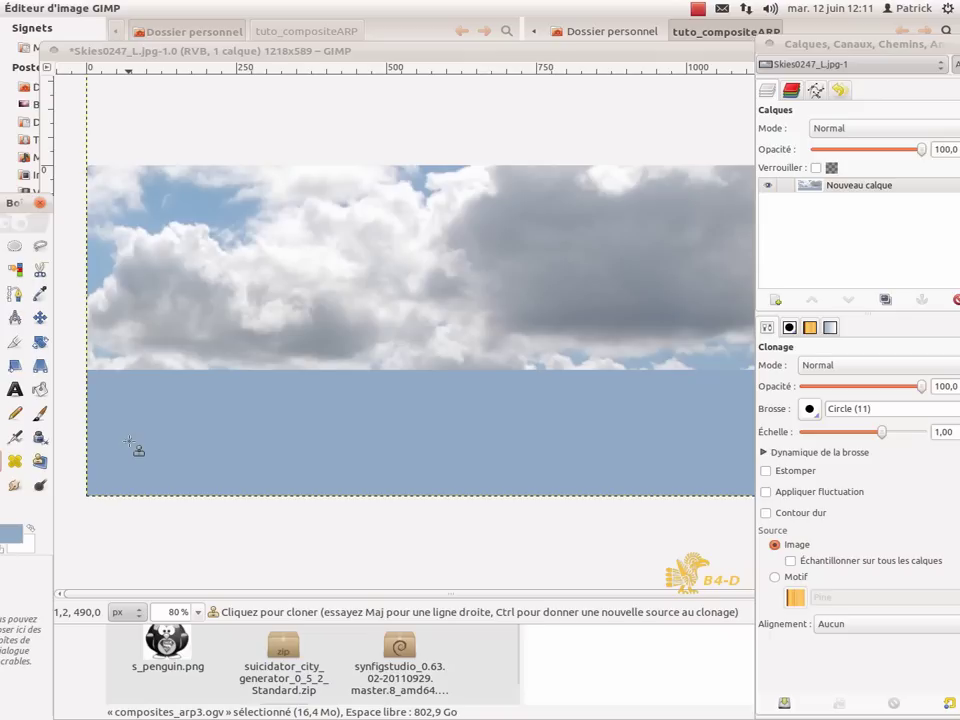
Step: Give the Clone tool the Circle Fuzzy (19) brush at scale 1.58 and opacity 77.7
left_click(815, 416)
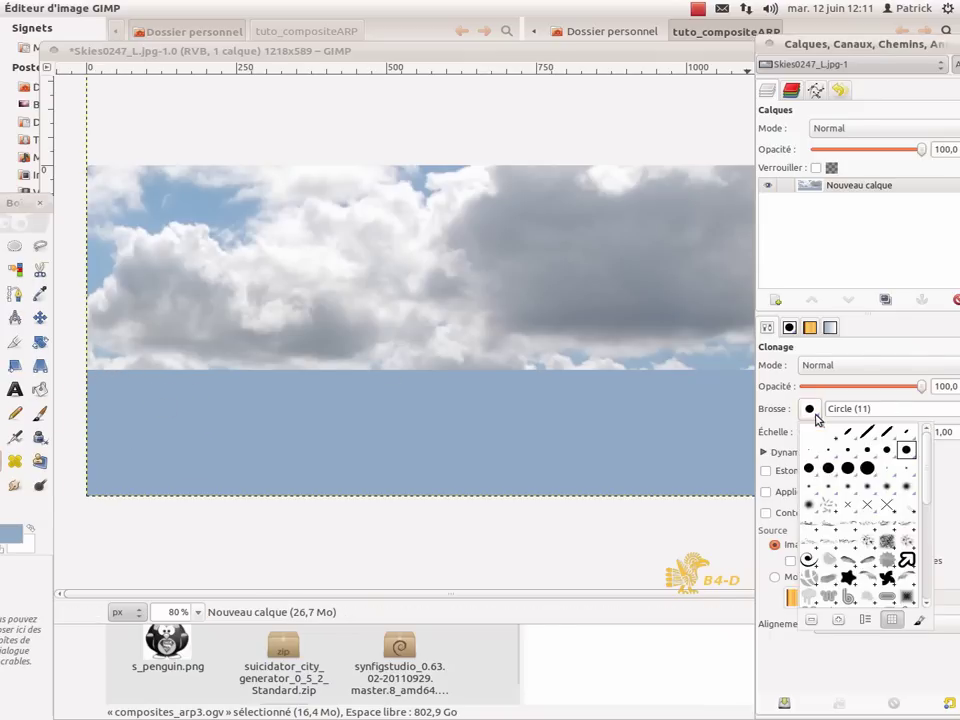
left_click(812, 510)
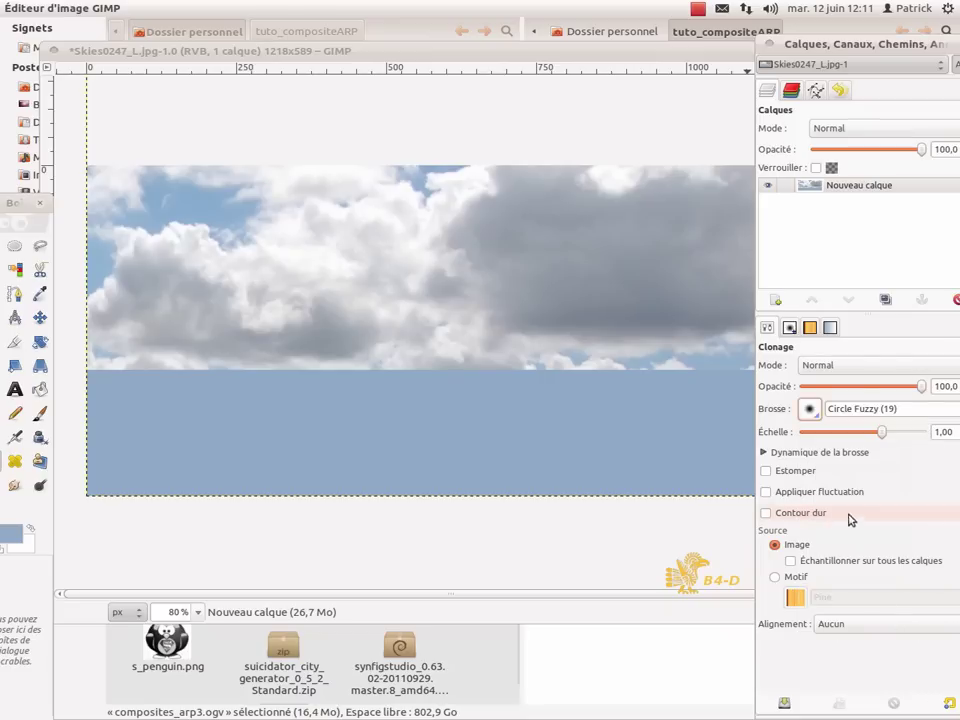
left_click_drag(882, 432, 912, 446)
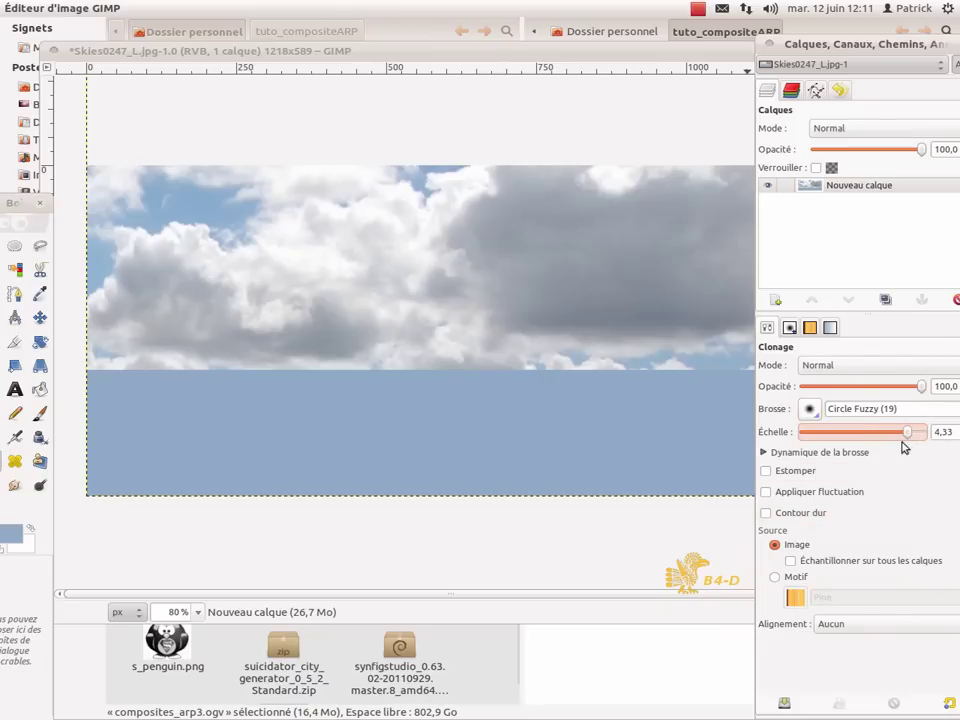
left_click_drag(905, 437, 890, 436)
left_click_drag(921, 389, 894, 389)
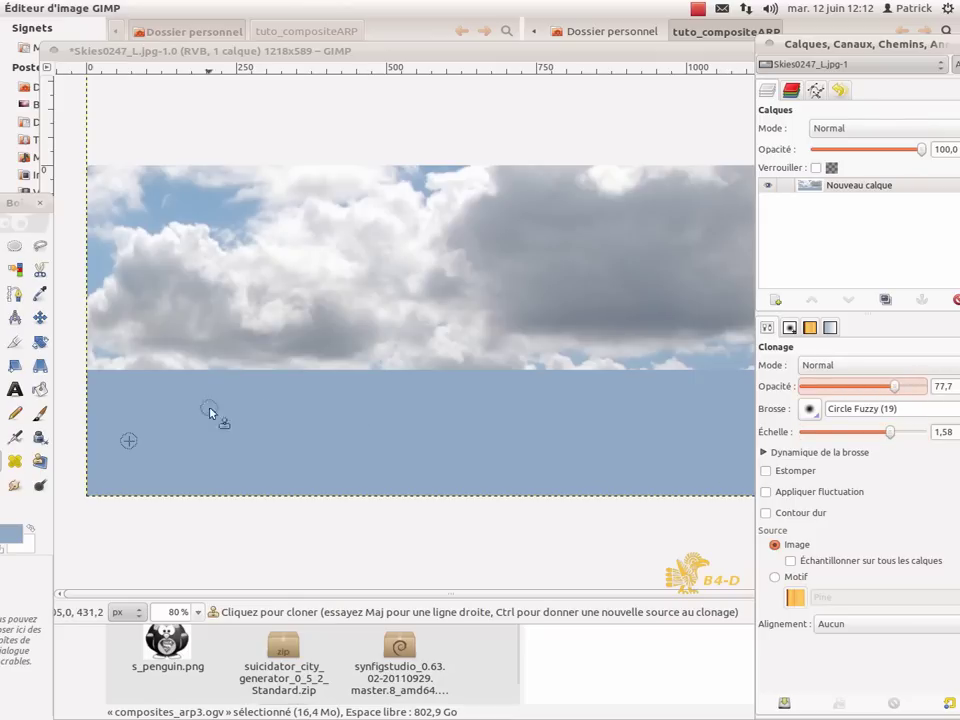
Step: Clone blue along the clouds' hard lower edge to soften it, enlarging the brush scale to 3.05 after the first stroke
mouse_move(97, 374)
left_mouse_down()
mouse_move(227, 371)
mouse_move(95, 376)
left_mouse_up()
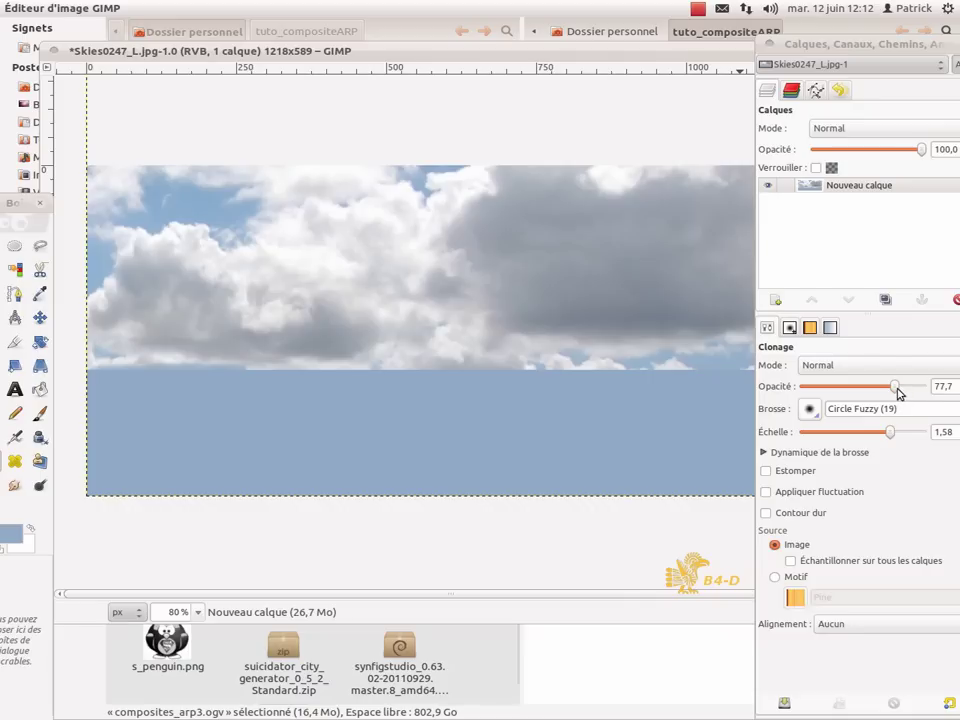
left_click_drag(891, 433, 900, 435)
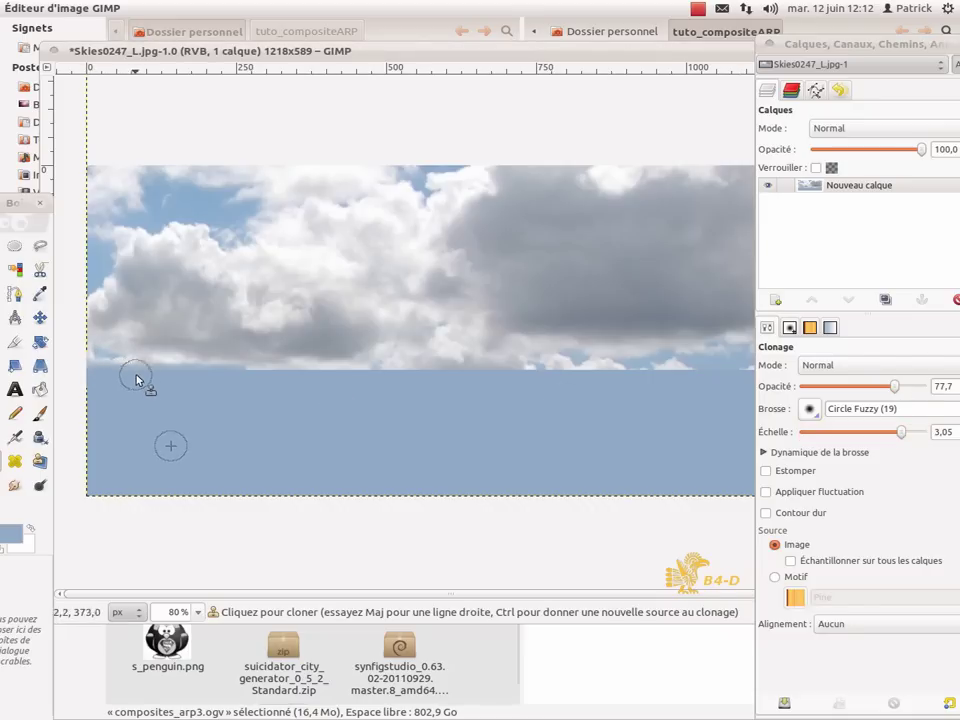
mouse_move(259, 372)
left_mouse_down()
mouse_move(301, 368)
mouse_move(245, 371)
mouse_move(550, 378)
mouse_move(570, 369)
mouse_move(555, 372)
mouse_move(613, 375)
mouse_move(626, 364)
mouse_move(656, 375)
mouse_move(690, 369)
mouse_move(609, 378)
left_mouse_up()
mouse_move(678, 370)
left_mouse_down()
mouse_move(744, 377)
mouse_move(763, 369)
mouse_move(521, 378)
left_mouse_up()
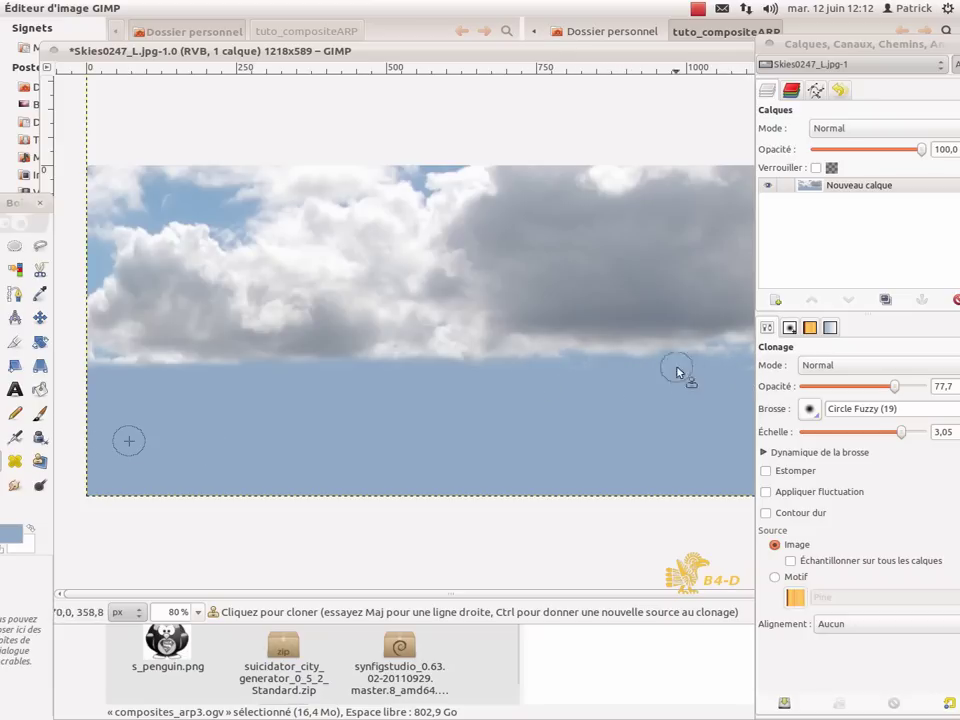
mouse_move(720, 372)
left_mouse_down()
mouse_move(706, 372)
mouse_move(745, 368)
left_mouse_up()
left_click_drag(277, 372, 318, 373)
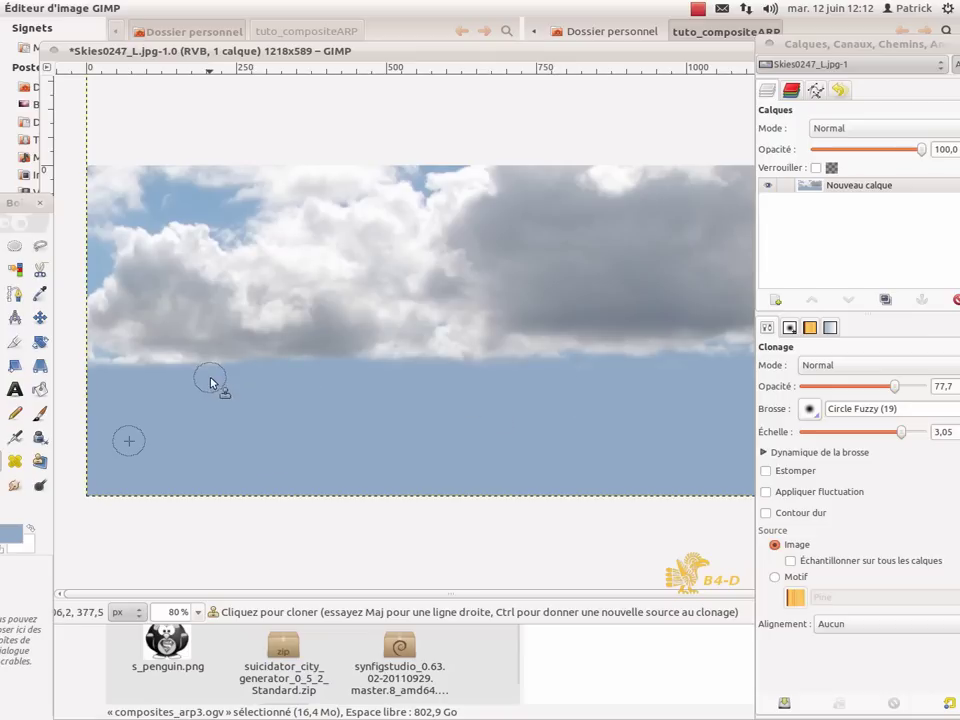
left_click_drag(230, 371, 165, 370)
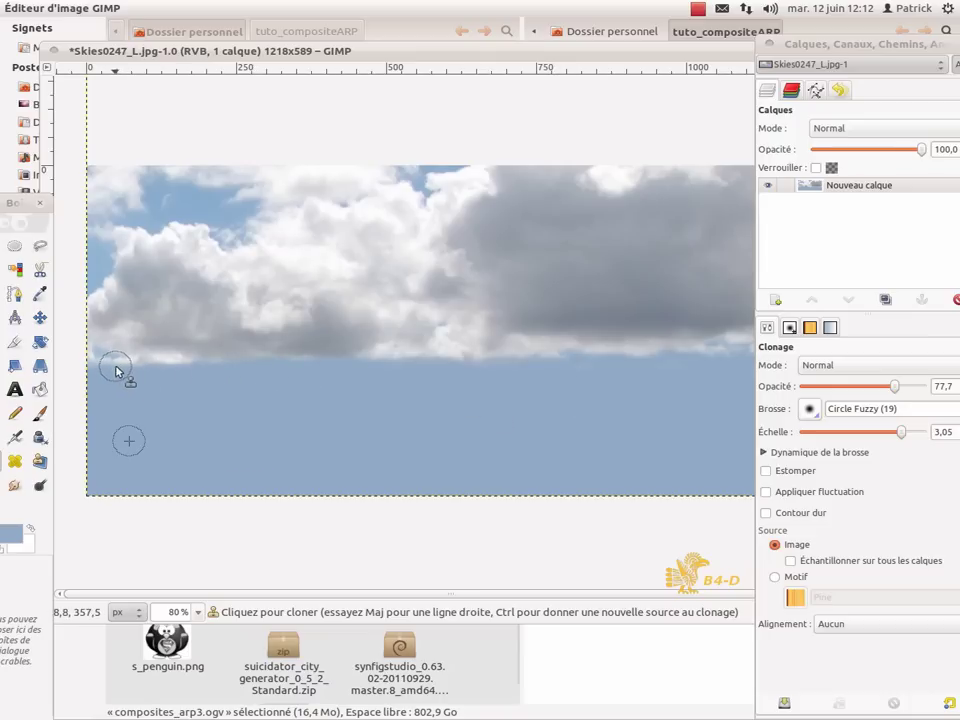
mouse_move(90, 366)
left_mouse_down()
mouse_move(199, 370)
mouse_move(93, 366)
mouse_move(90, 354)
mouse_move(144, 369)
mouse_move(235, 370)
left_mouse_up()
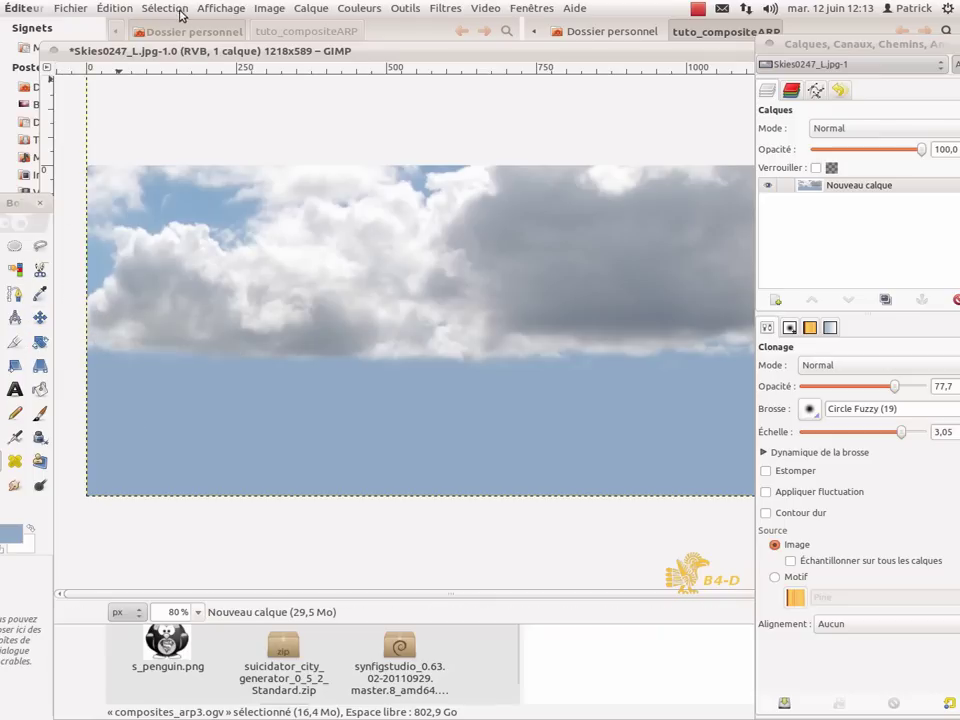
Step: Save the picture as nuages_arp.jpg in the tuto_compositeARP folder, exporting it as a flattened JPEG at quality 100
mouse_move(155, 12)
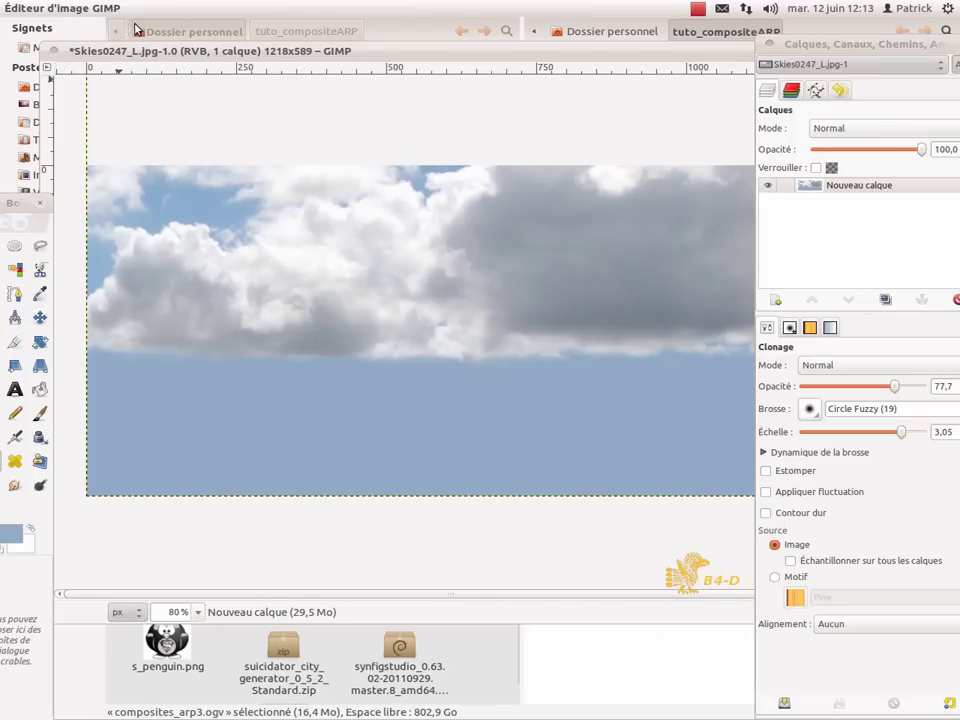
left_click(68, 9)
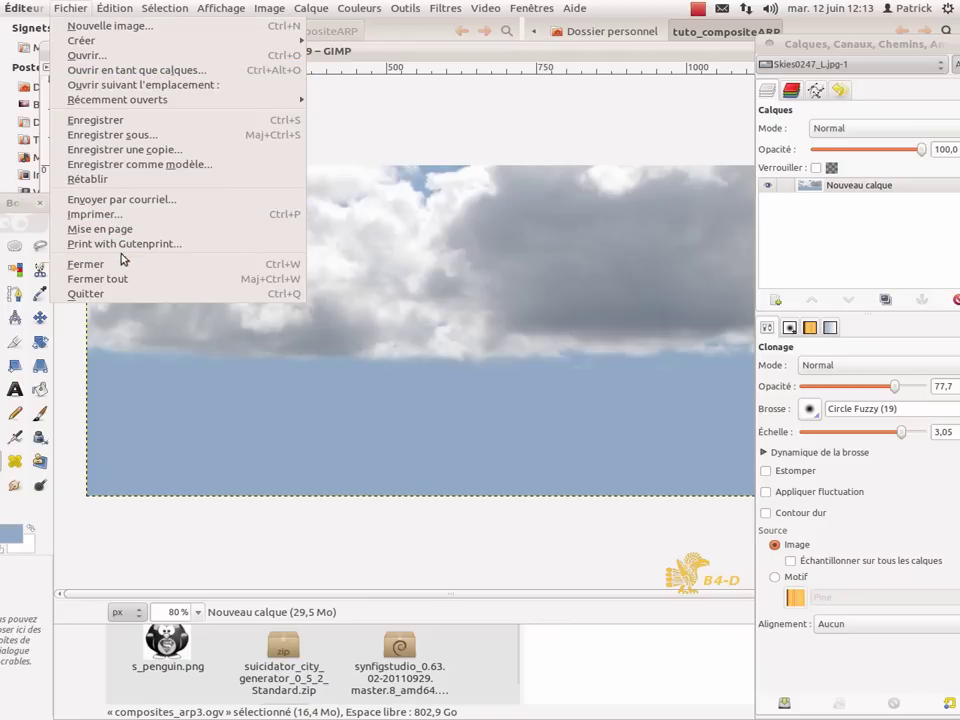
left_click(139, 137)
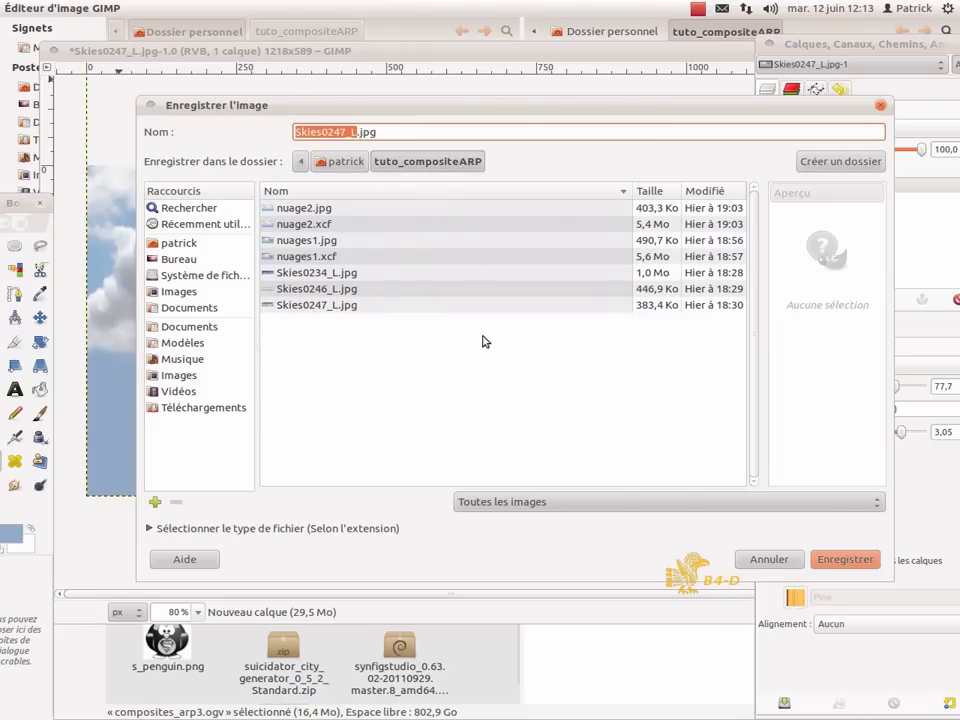
type("nuages_arp")
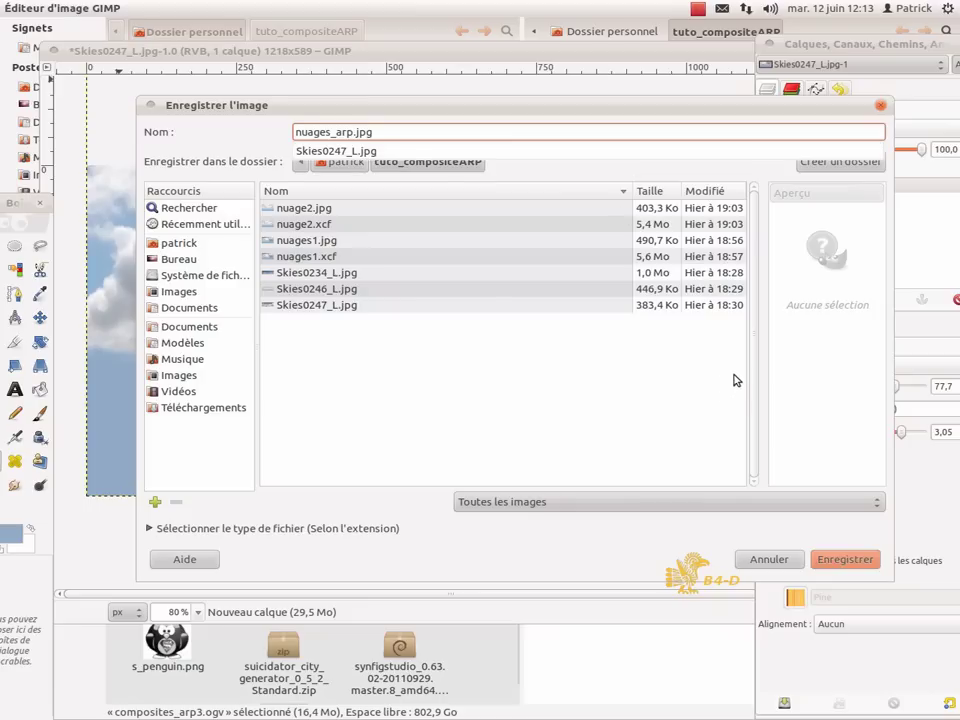
left_click(866, 560)
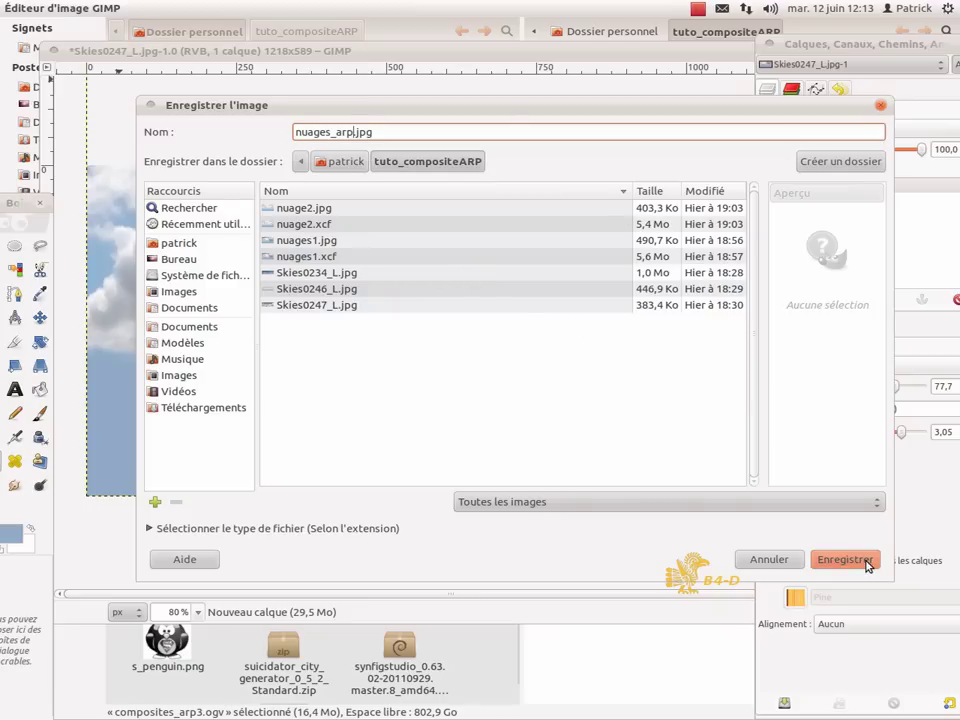
left_click(862, 562)
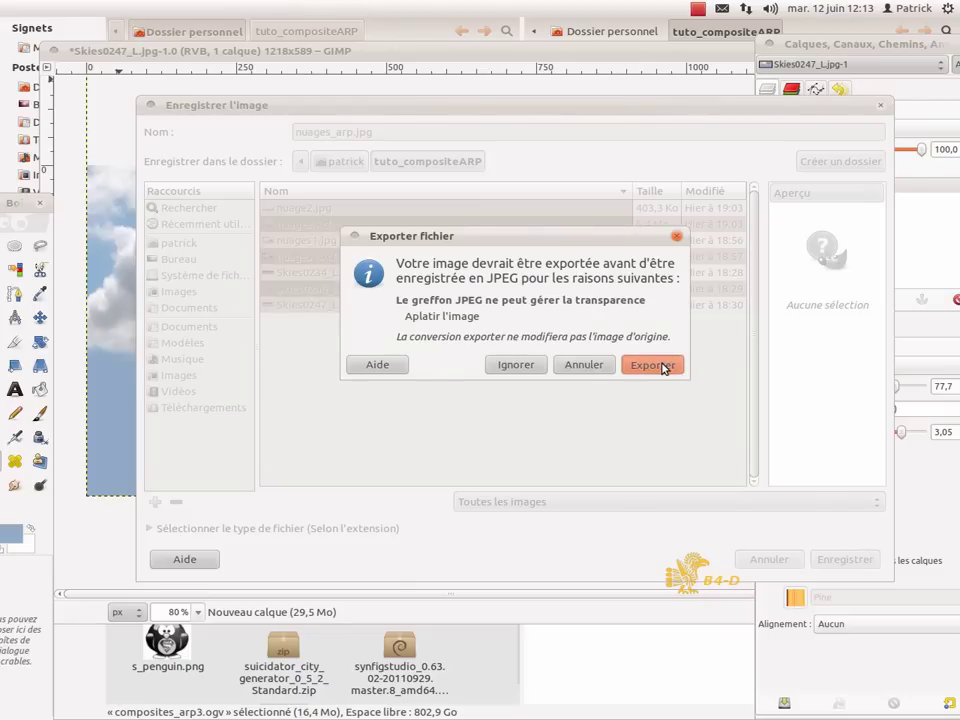
left_click(652, 365)
left_click_drag(563, 260, 588, 260)
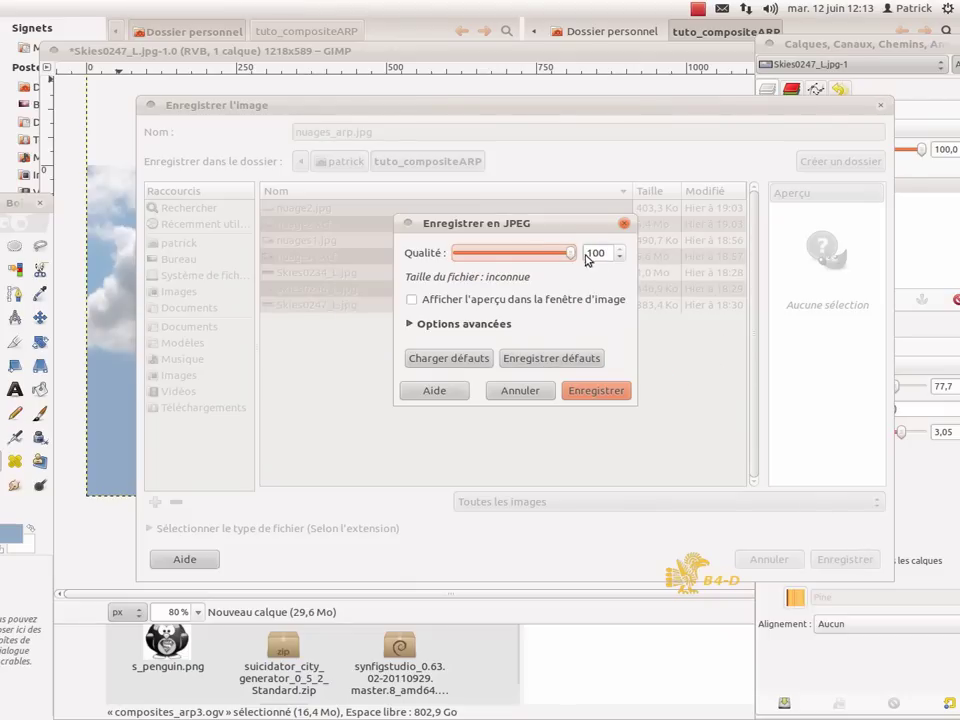
left_click(594, 398)
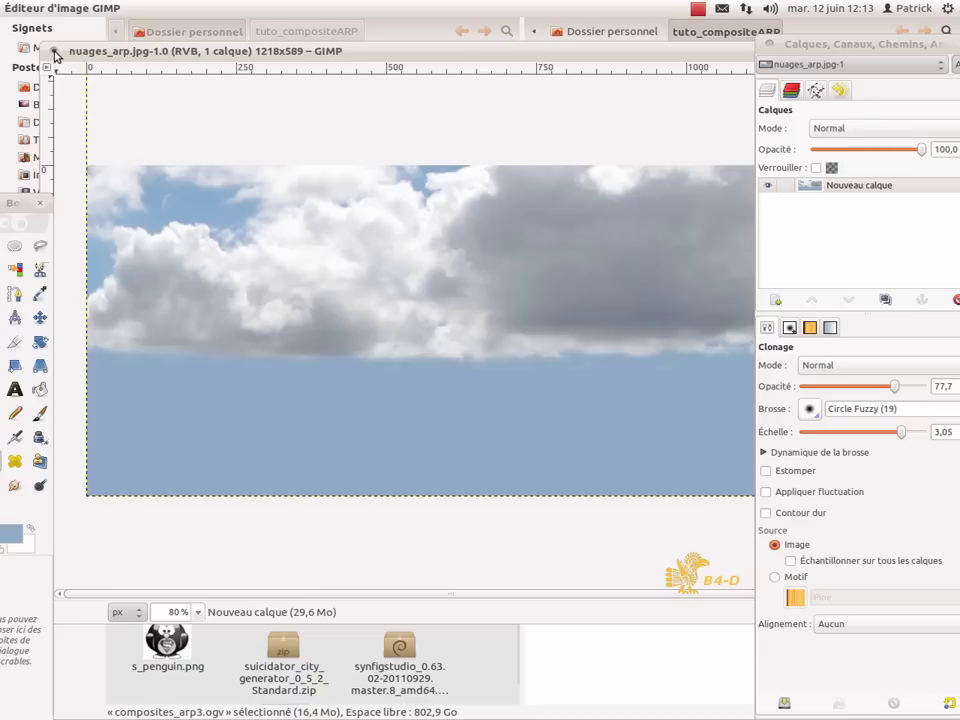
Step: Close the image and GIMP, then open nuages_arp.jpg from the tuto_compositeARP folder
right_click(55, 55)
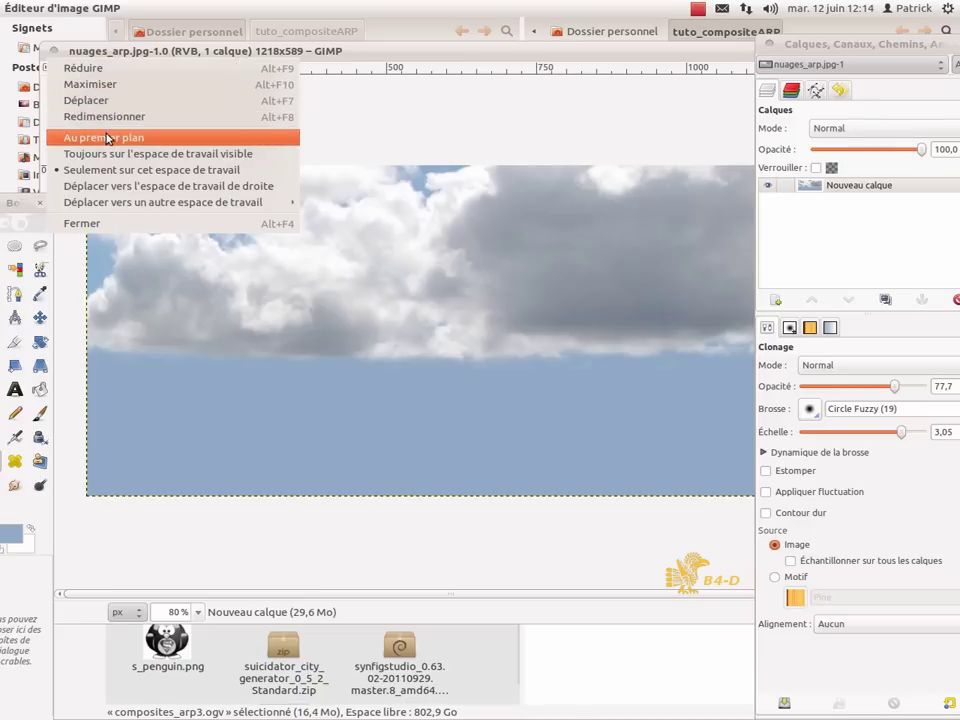
left_click(100, 224)
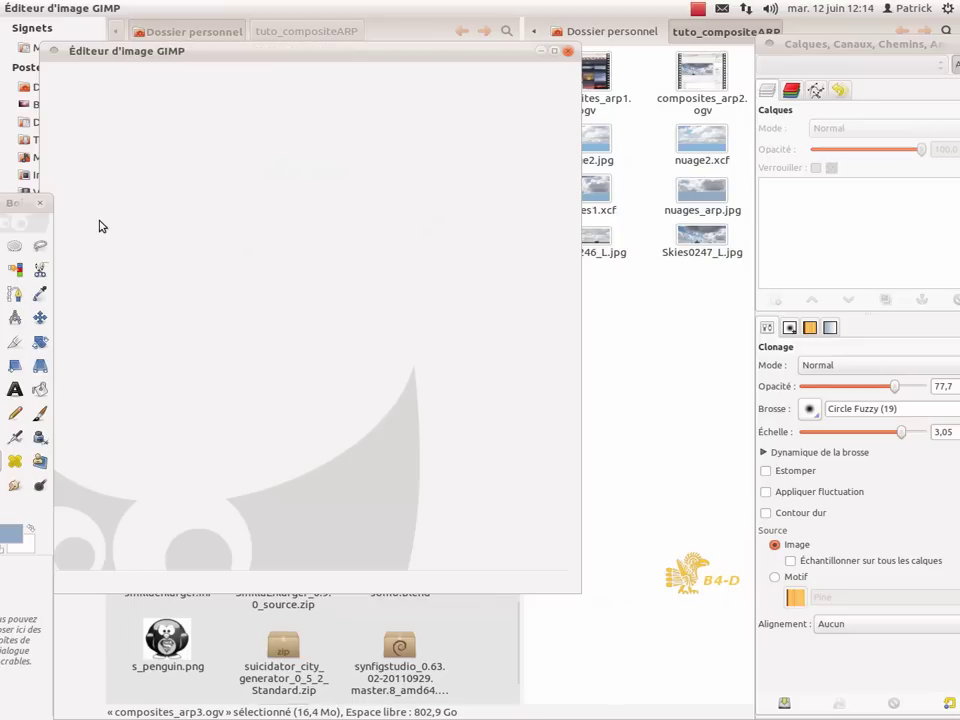
left_click(568, 50)
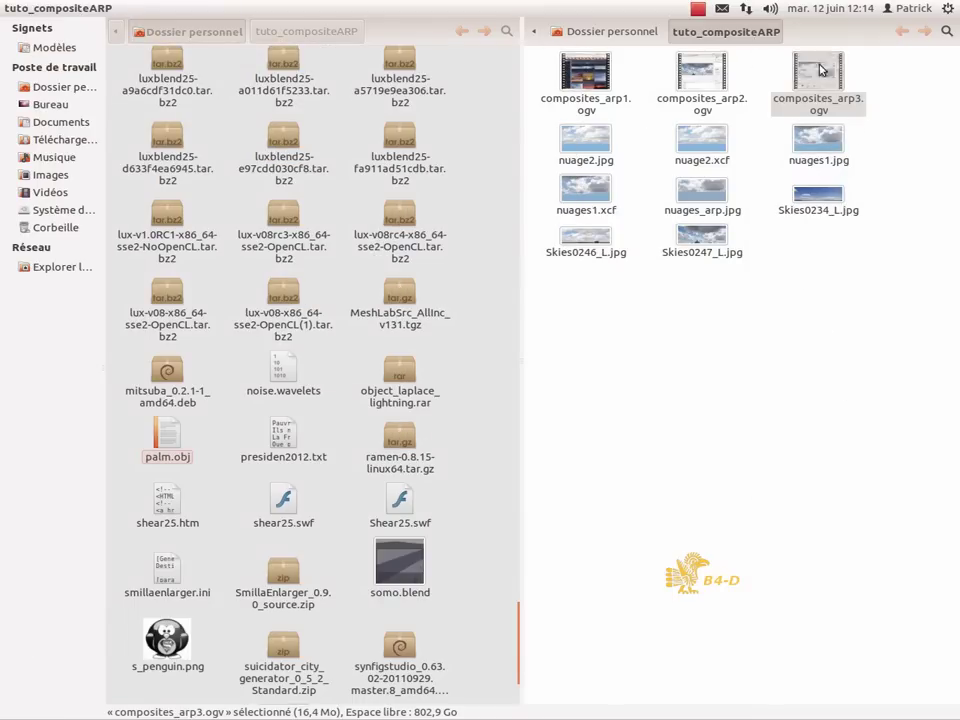
left_click(708, 196)
double_click(708, 196)
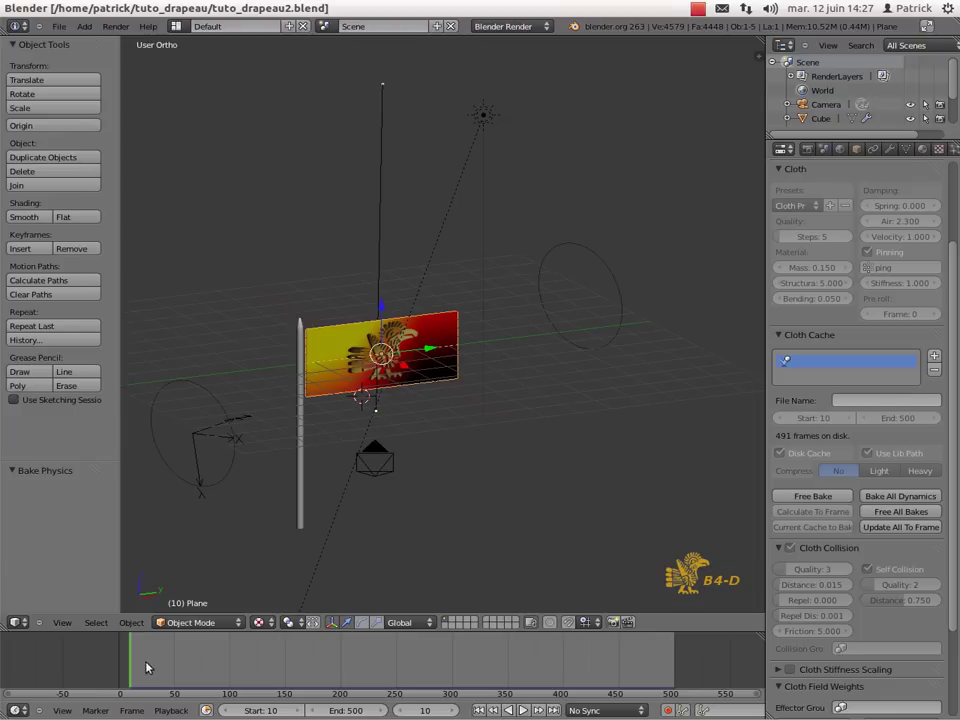
Step: Switch to Blender with tuto_drapeau2.blend and scrub the timeline to frame 29 to preview the flag's cloth animation
left_click_drag(130, 670, 152, 677)
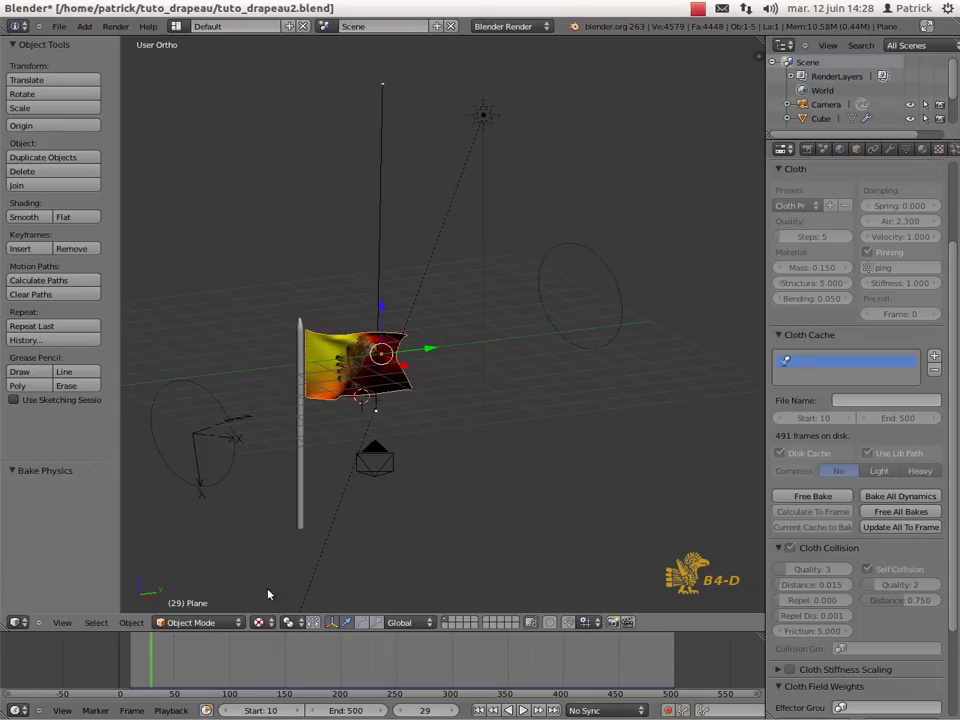
Step: Split the 3D view into two stacked areas and change the upper one to the Node Editor
left_click(759, 45)
left_click_drag(759, 45, 760, 312)
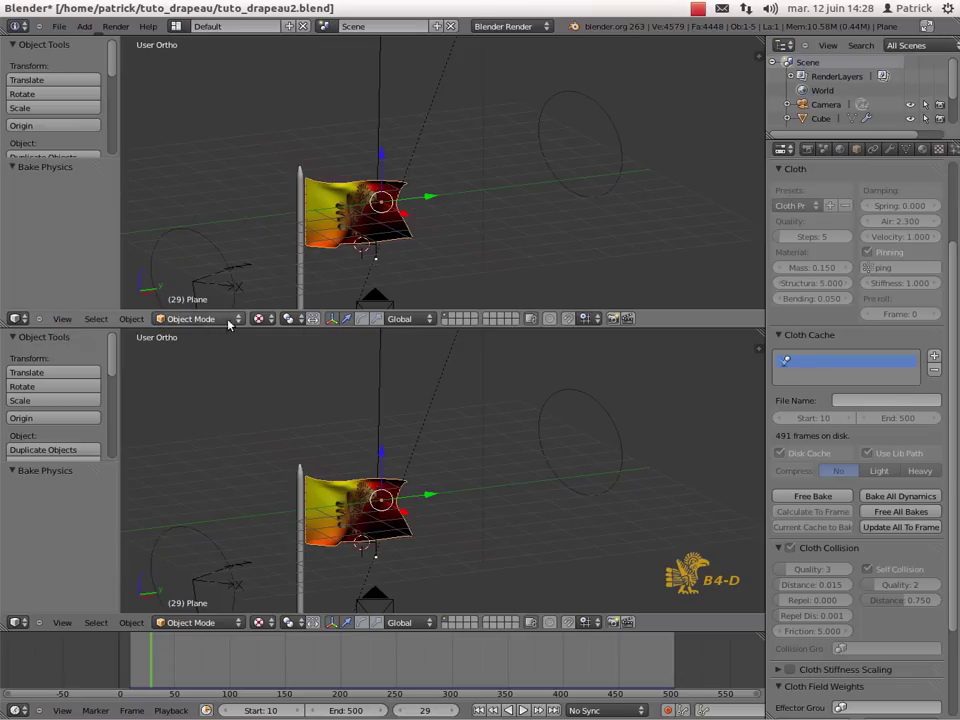
left_click(15, 318)
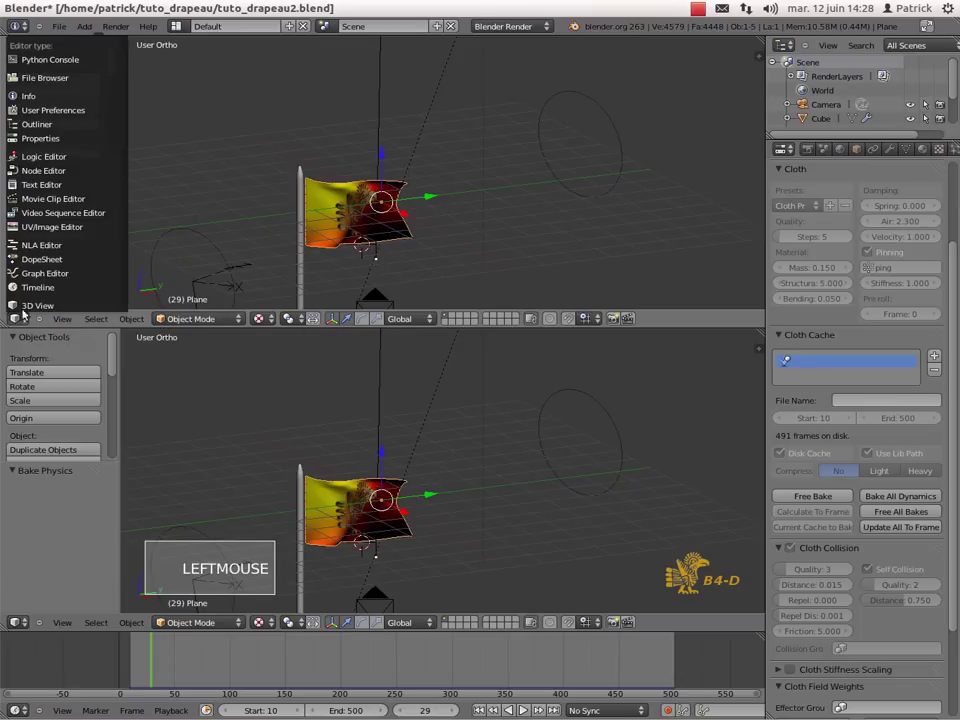
left_click(55, 171)
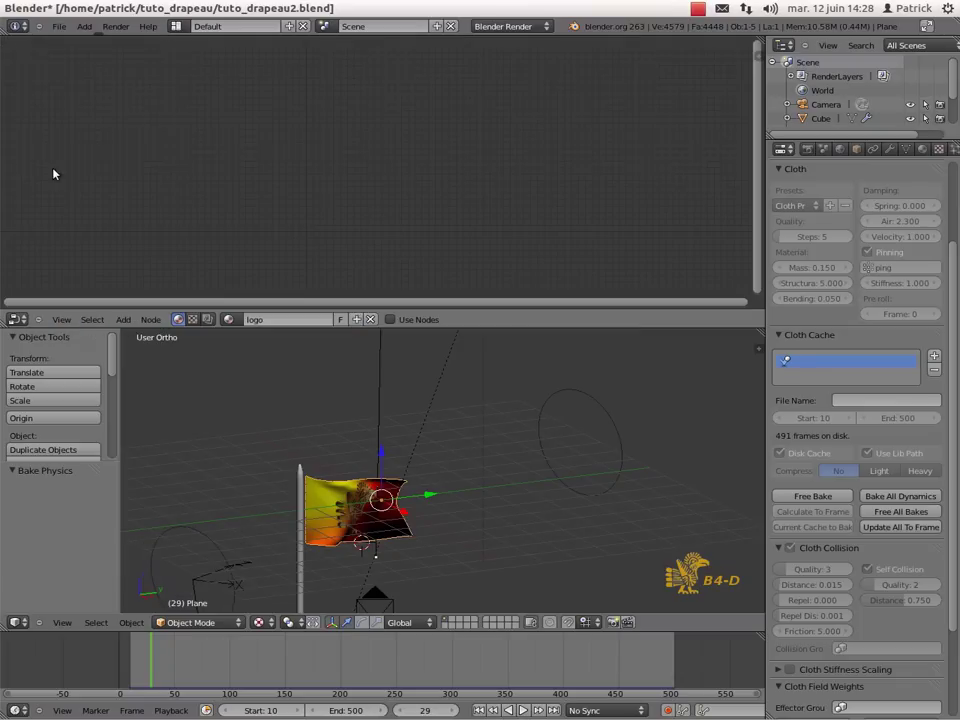
Step: Switch the Node Editor to compositing nodes and enable Use Nodes and Backdrop
left_click(208, 320)
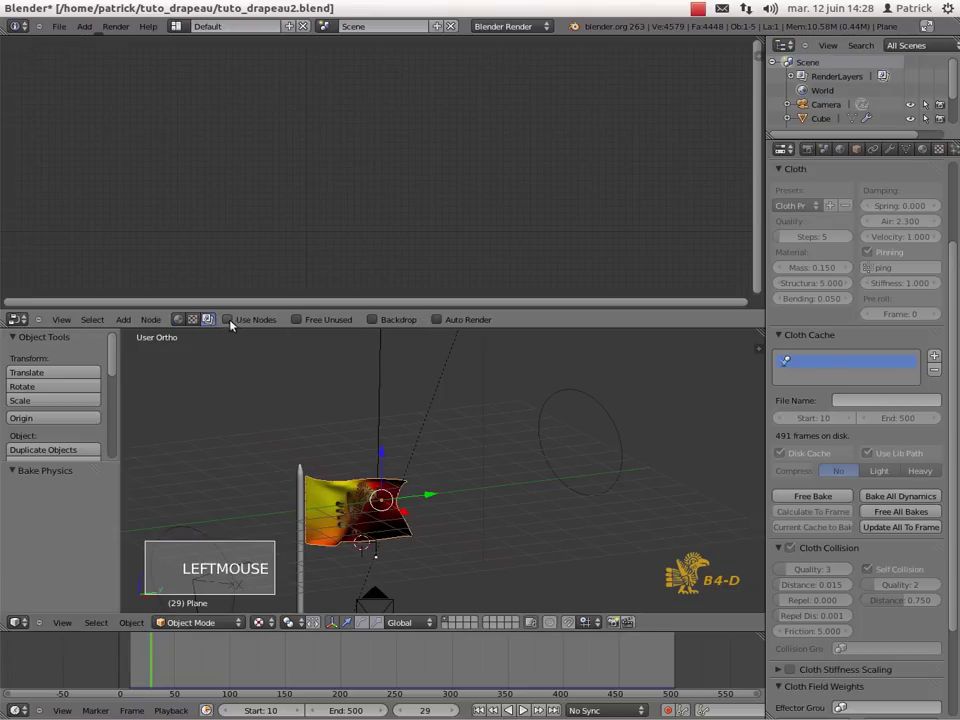
left_click(228, 320)
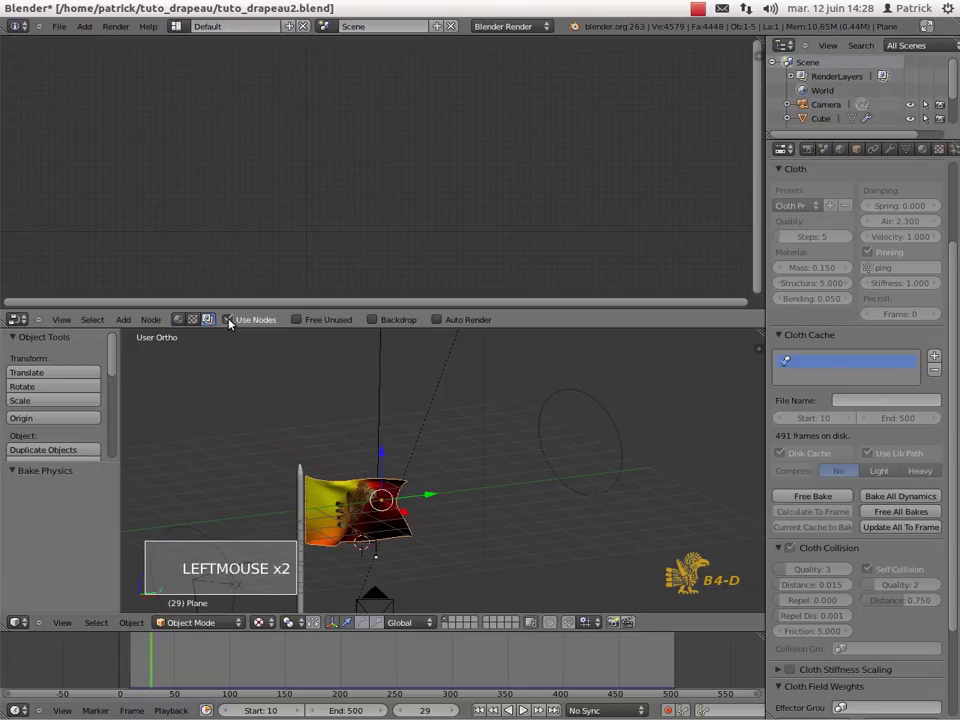
left_click(374, 320)
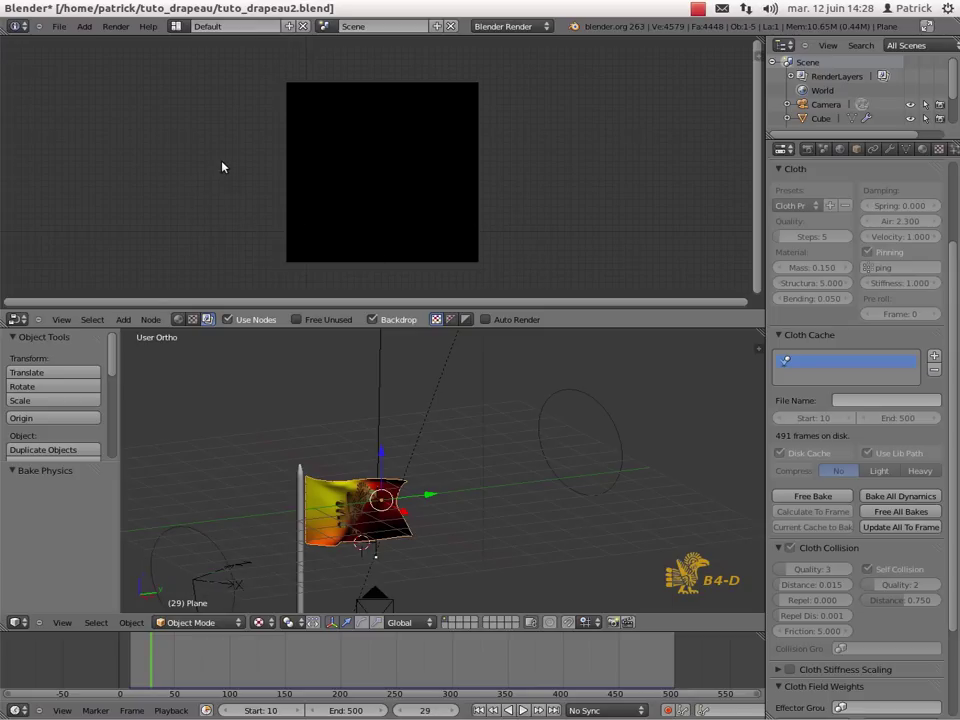
Step: Add a Render Layers input node beside the black backdrop and try rendering the scene
key("shift+a")
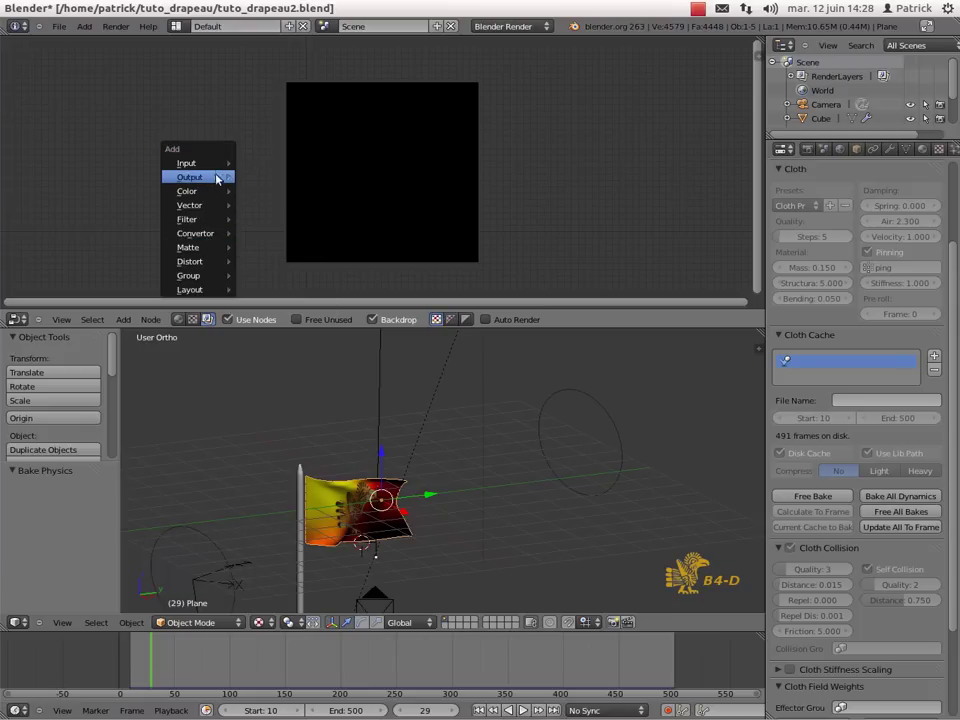
mouse_move(219, 162)
left_click(274, 164)
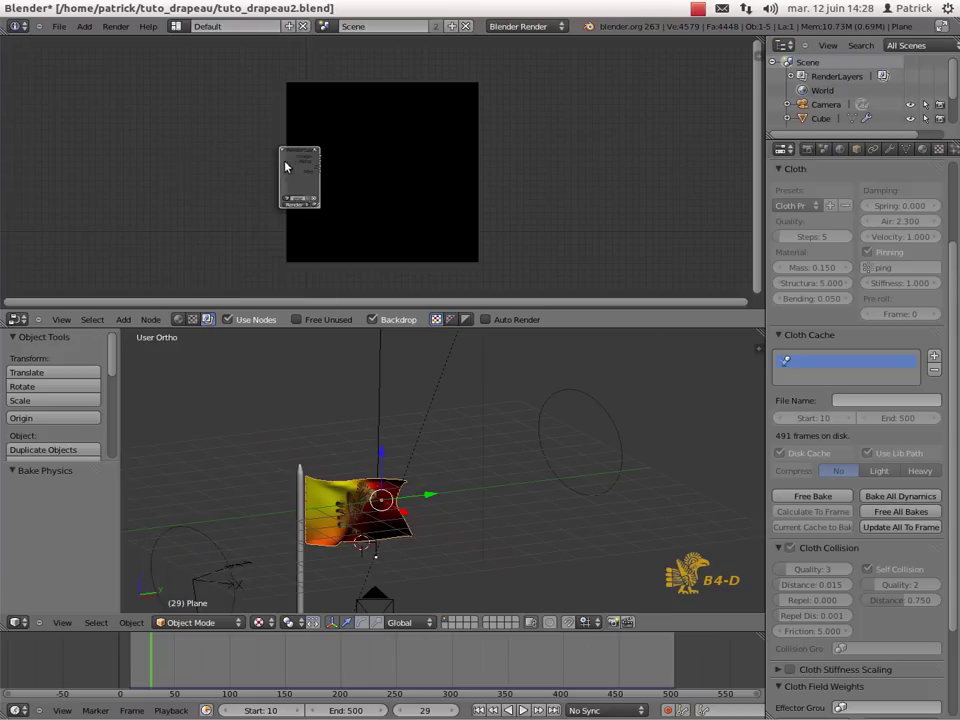
left_click_drag(305, 150, 189, 118)
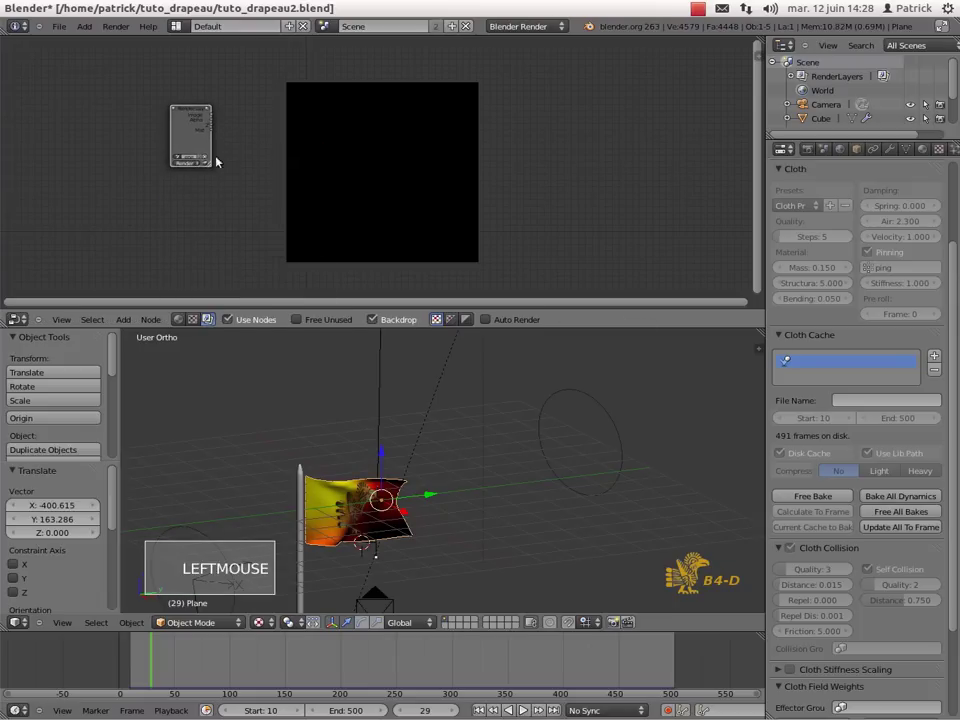
scroll(221, 170, "up", 6)
scroll(221, 170, "up", 2)
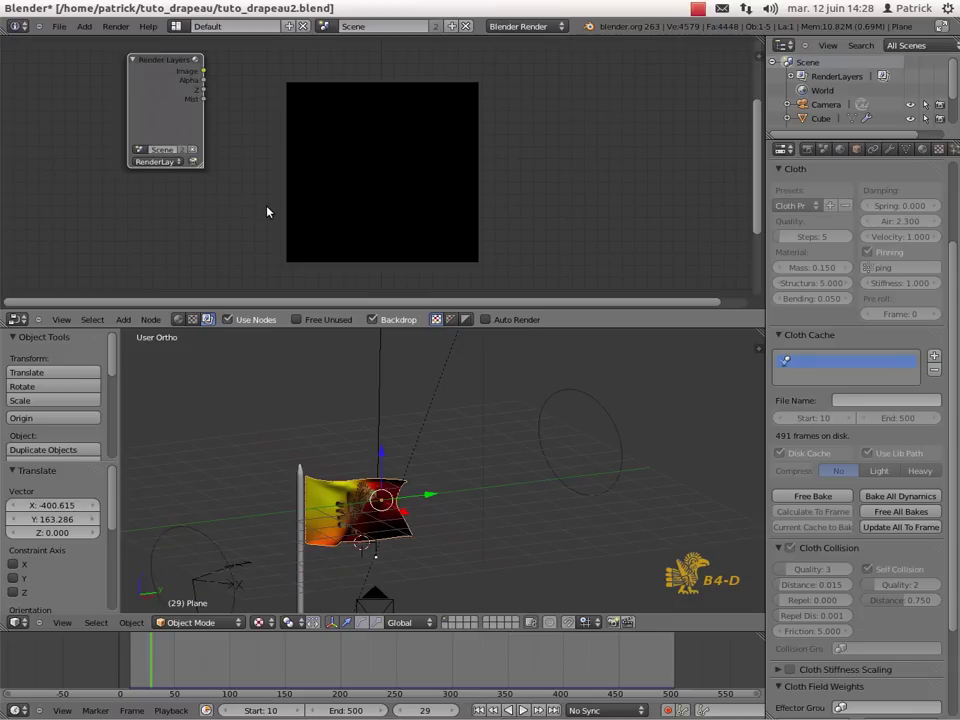
key("F12")
key("Escape")
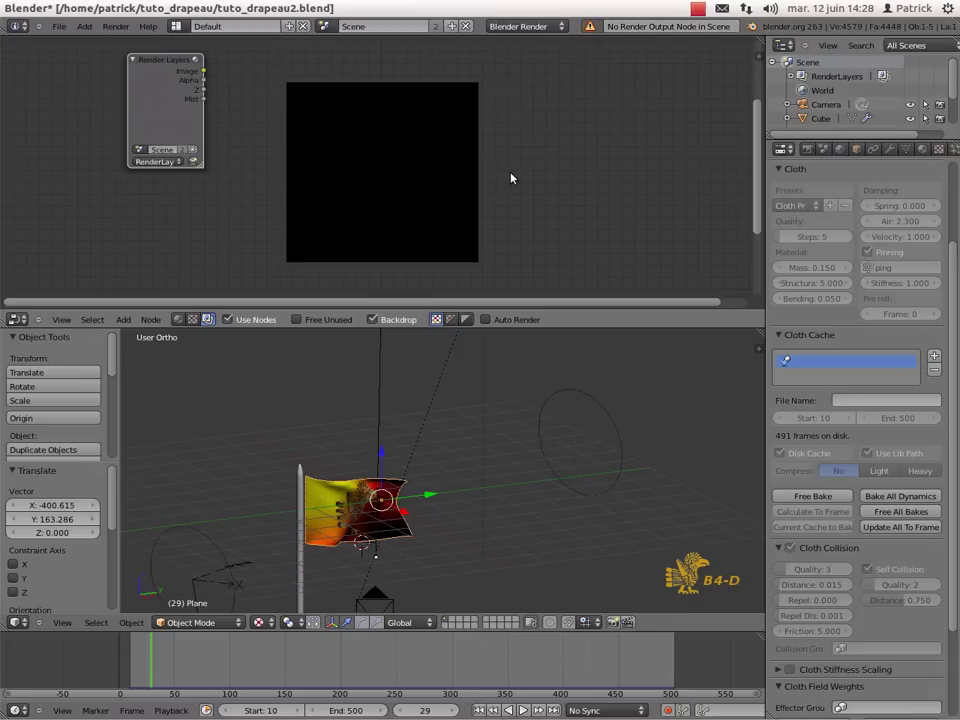
Step: Add a Composite output node fed by the Render Layers node's Image output and render frame 29
key("shift+a")
mouse_move(512, 175)
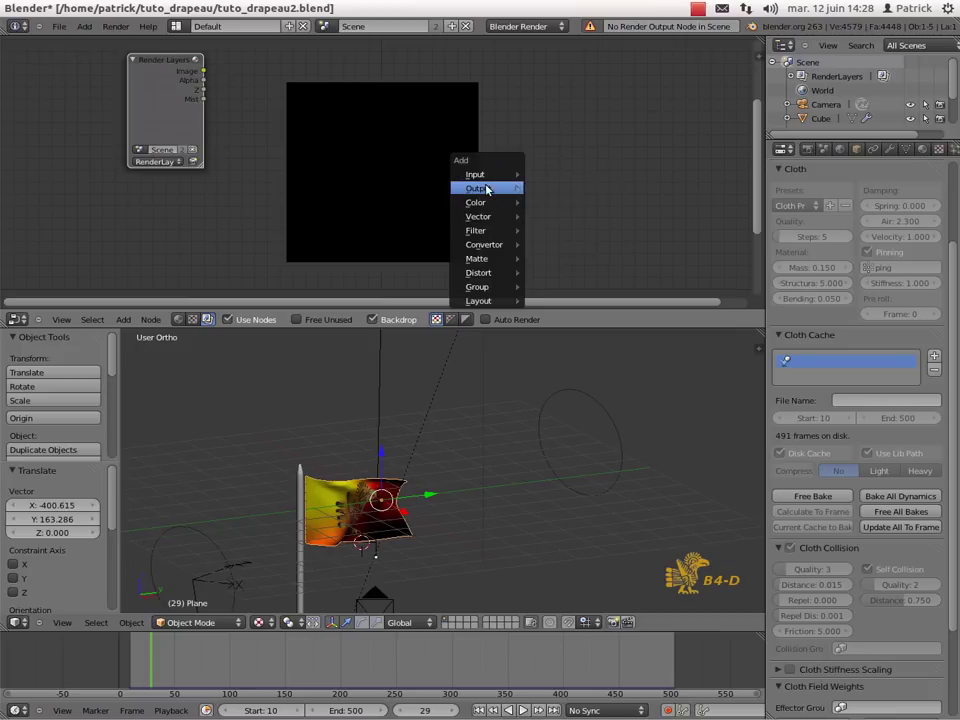
left_click(546, 188)
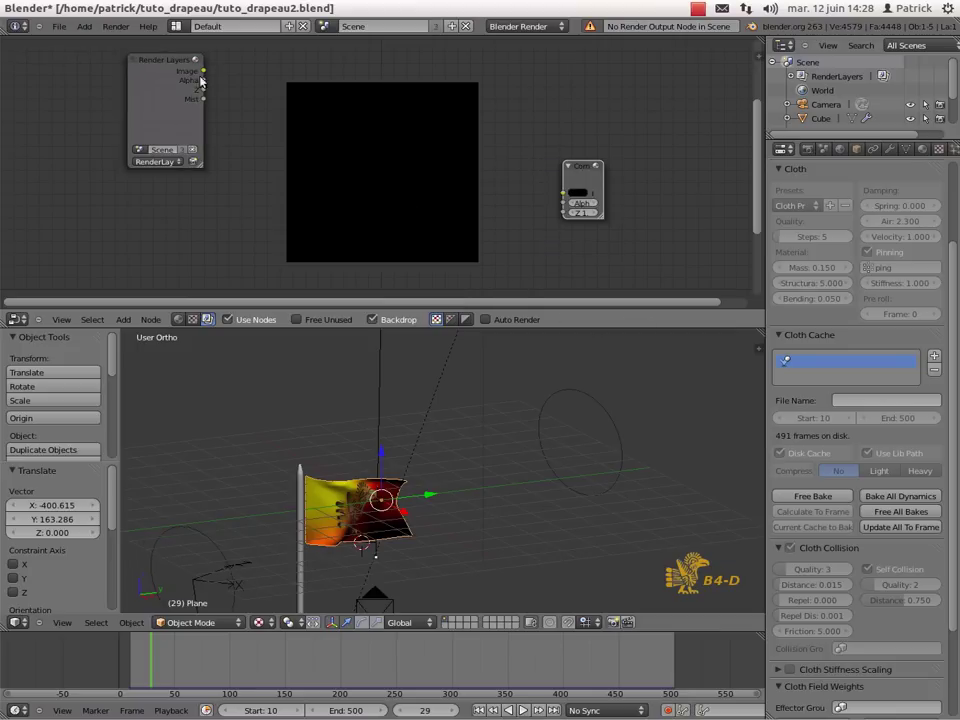
left_click_drag(203, 71, 564, 194)
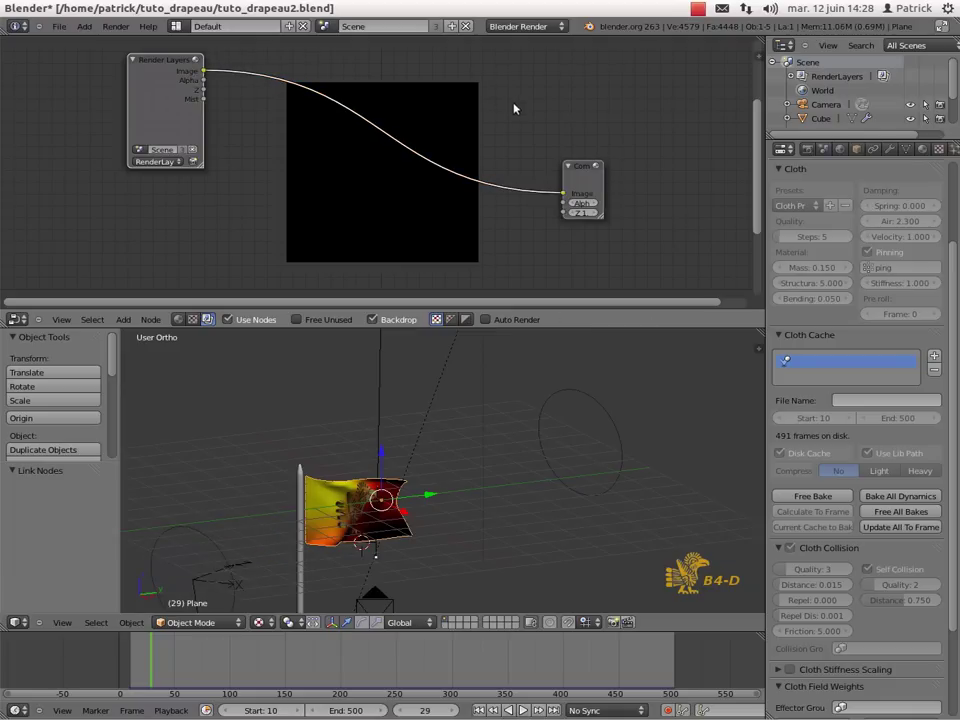
key("F12")
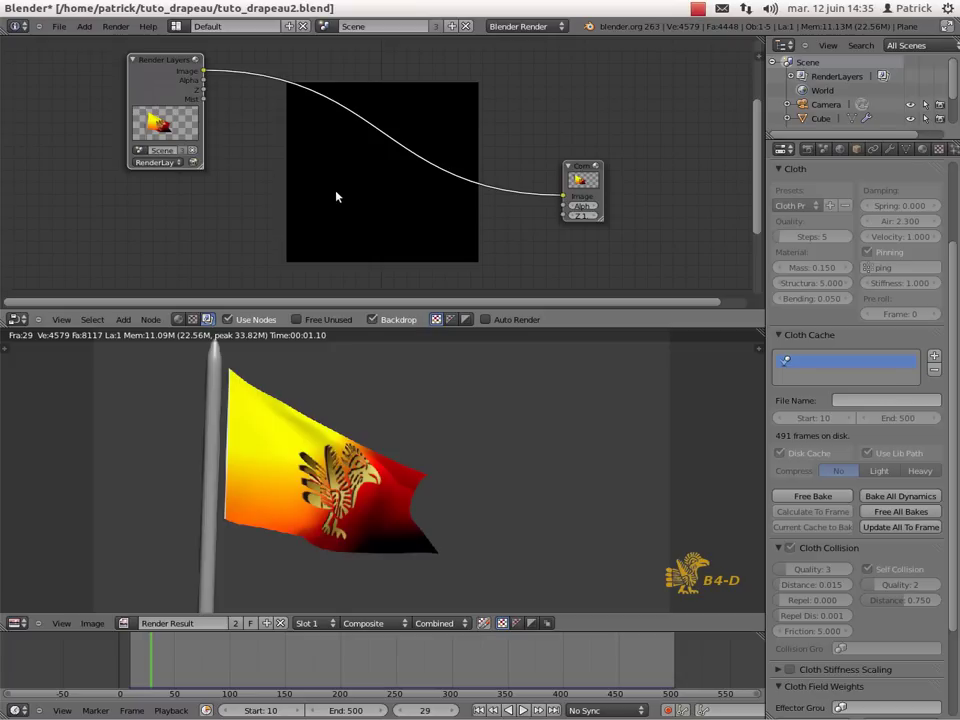
Step: Add a Viewer node below the Composite node, linked to the Render Layers node's Image output, and render the flag at frame 28
key("shift+a")
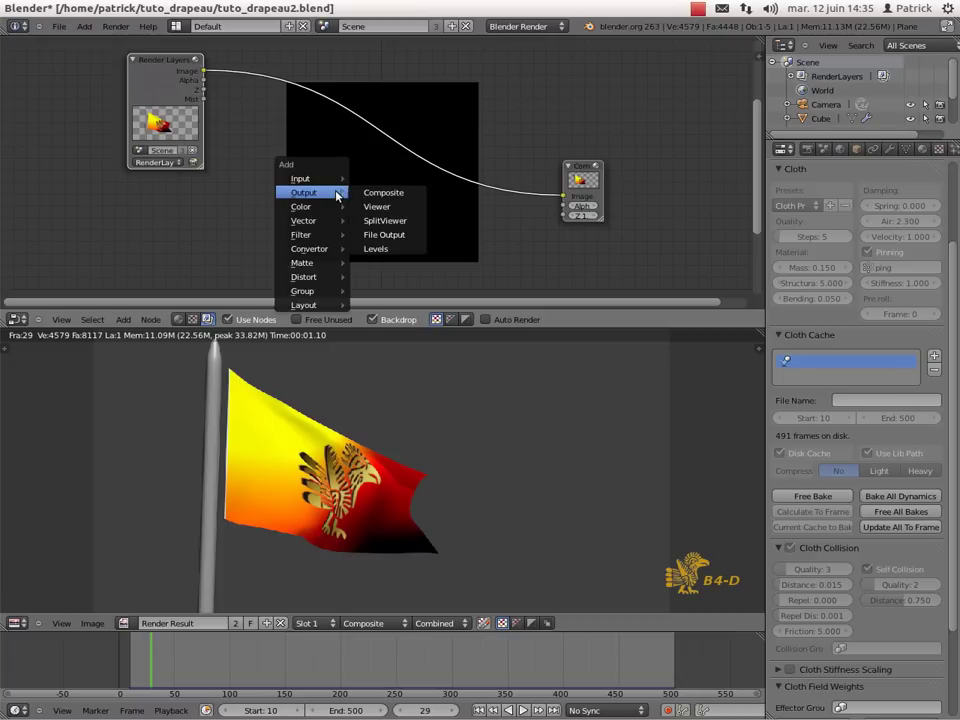
left_click(385, 207)
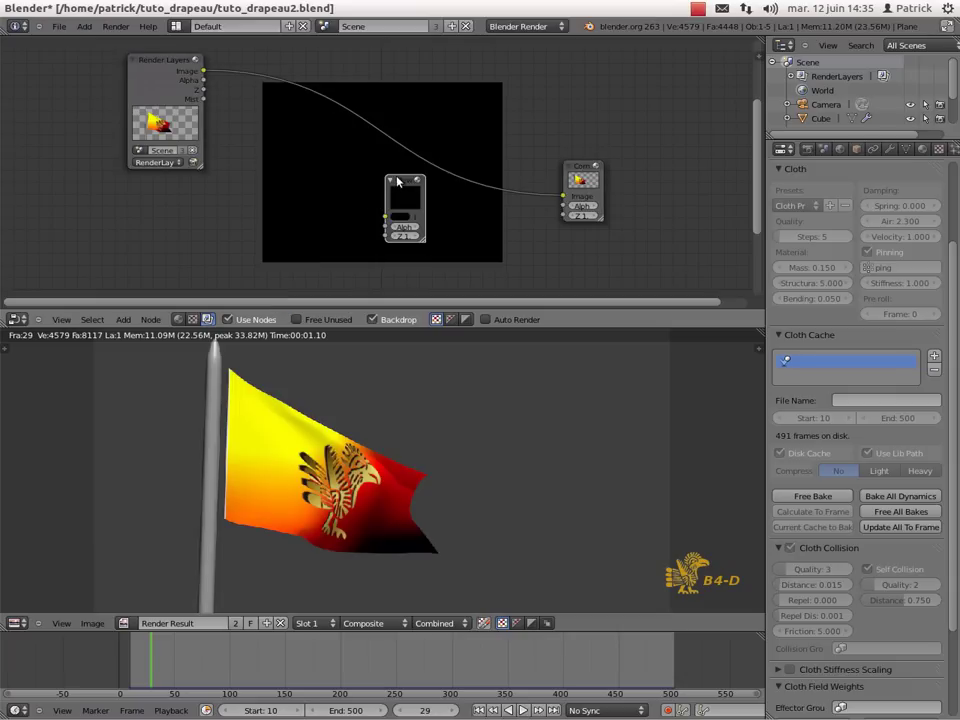
left_click(522, 234)
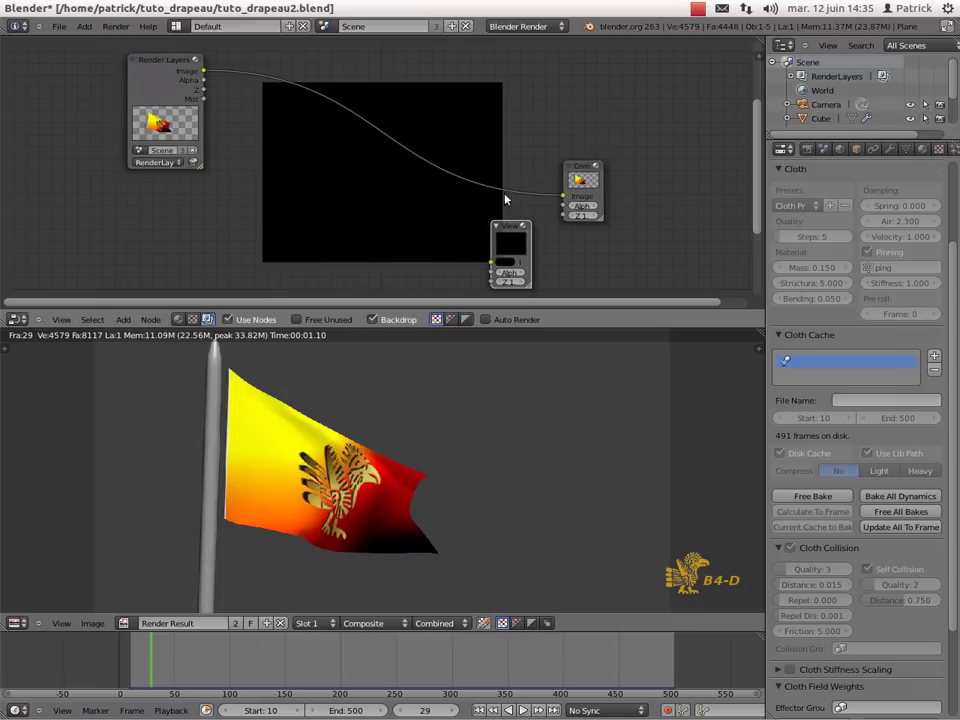
left_click_drag(589, 178, 630, 110)
left_click_drag(507, 224, 578, 193)
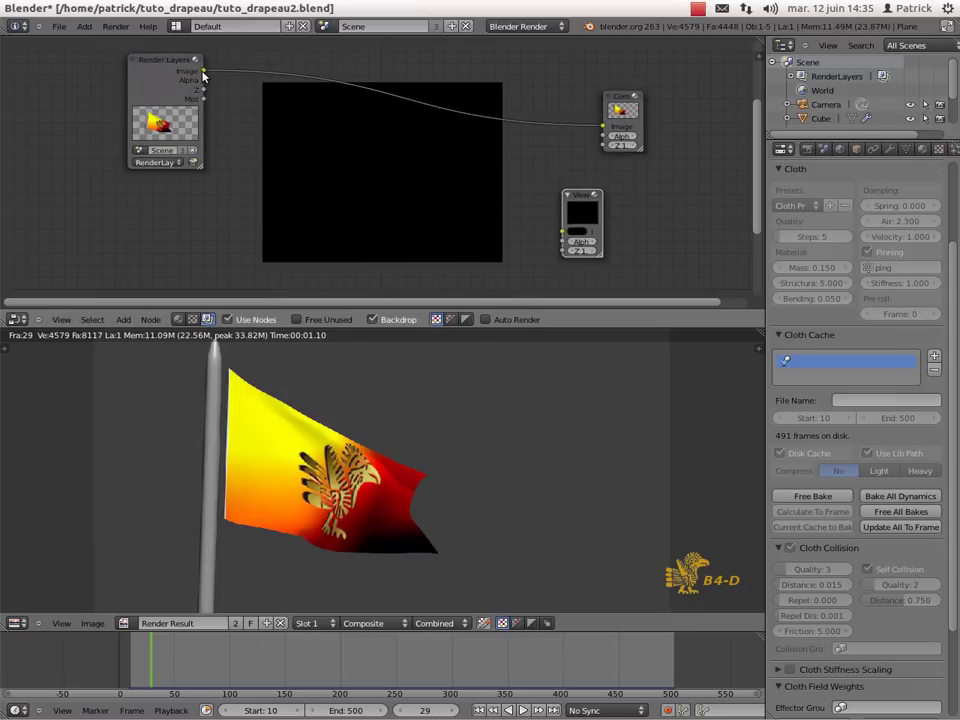
left_click_drag(203, 71, 563, 234)
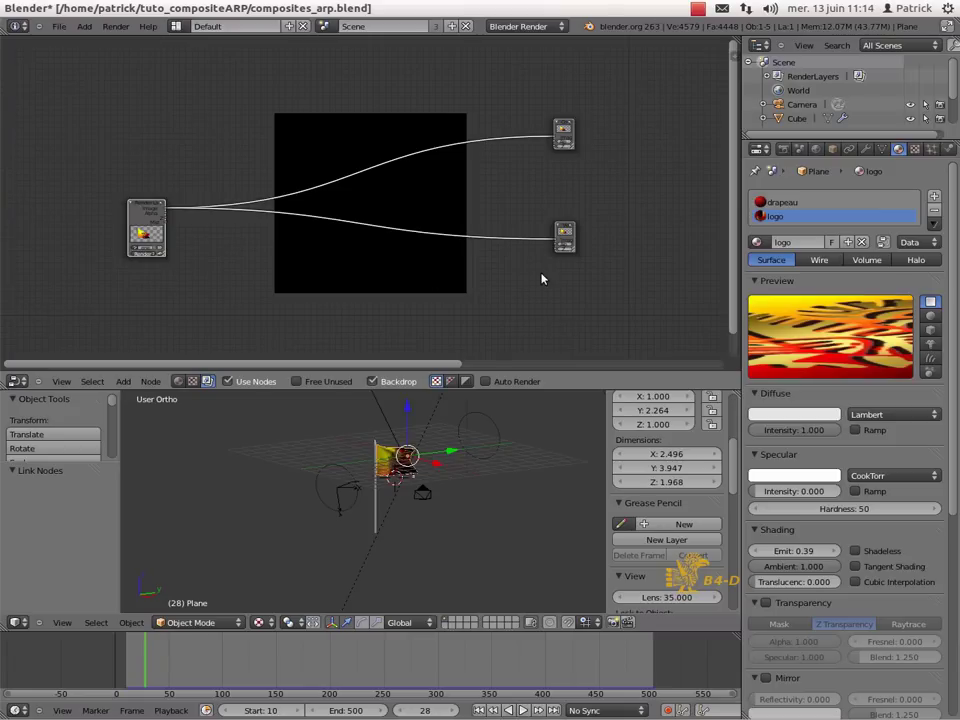
key("F12")
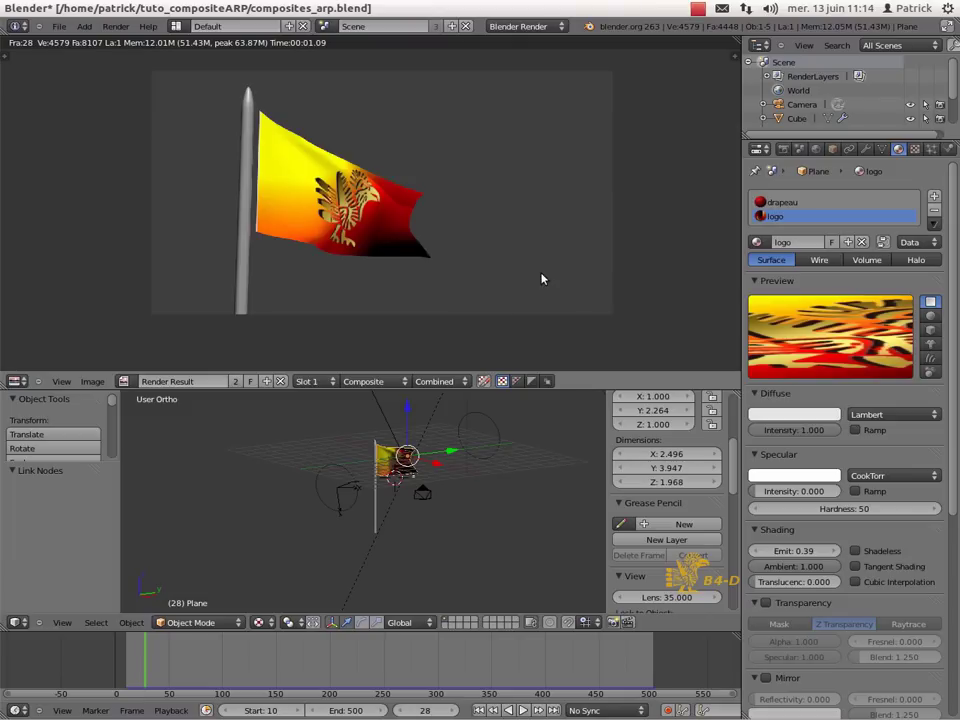
key("Escape")
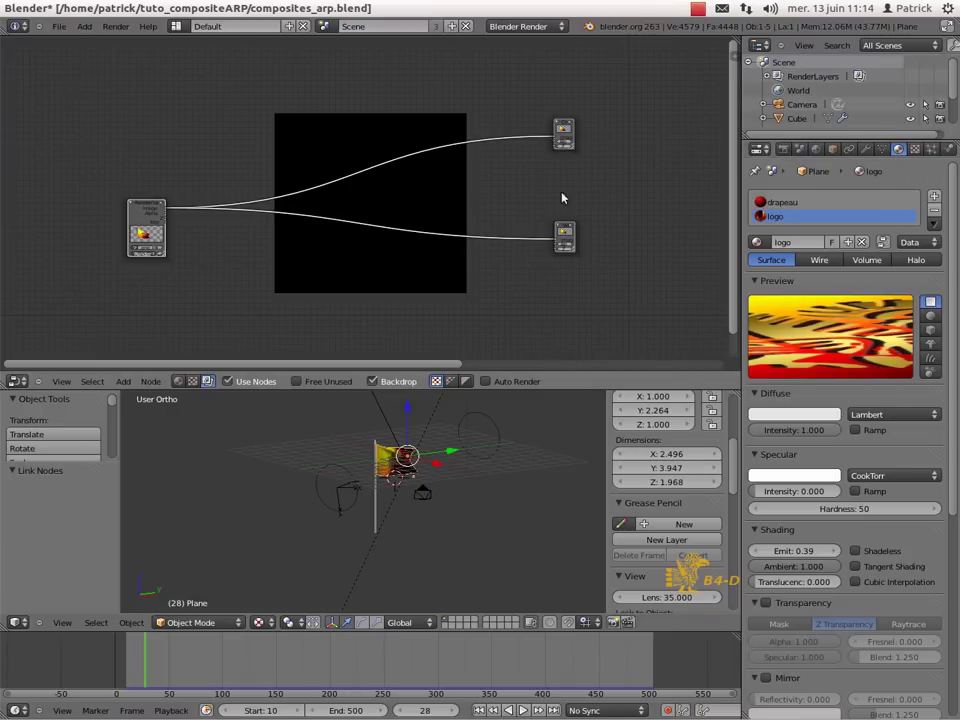
Step: Enable Sky for the Sun lamp and render frame 28 with it
right_click(430, 420)
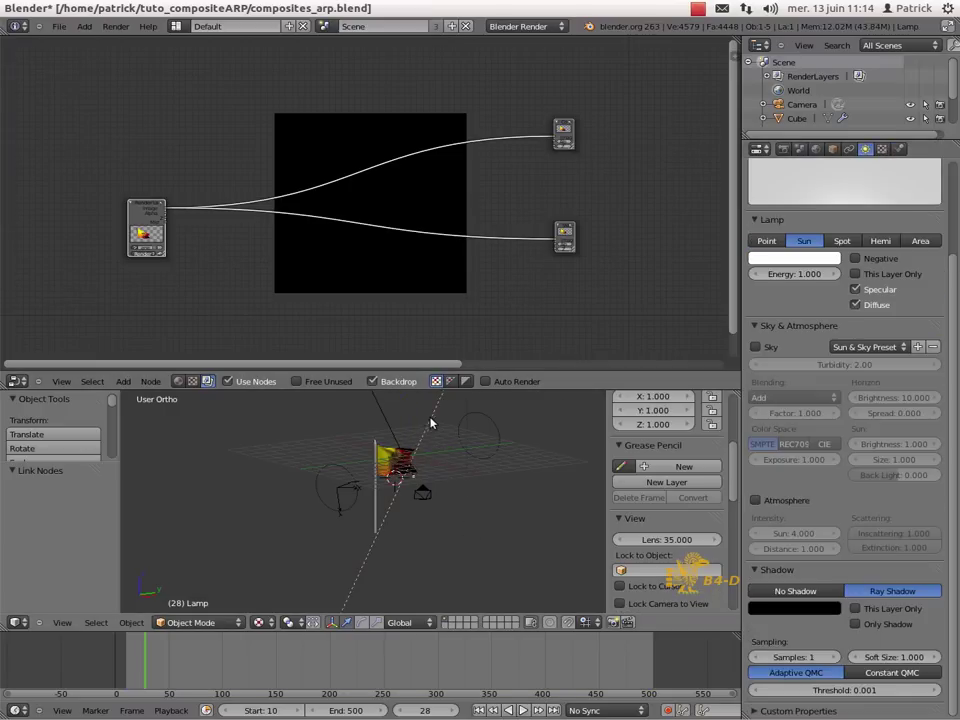
left_click(756, 347)
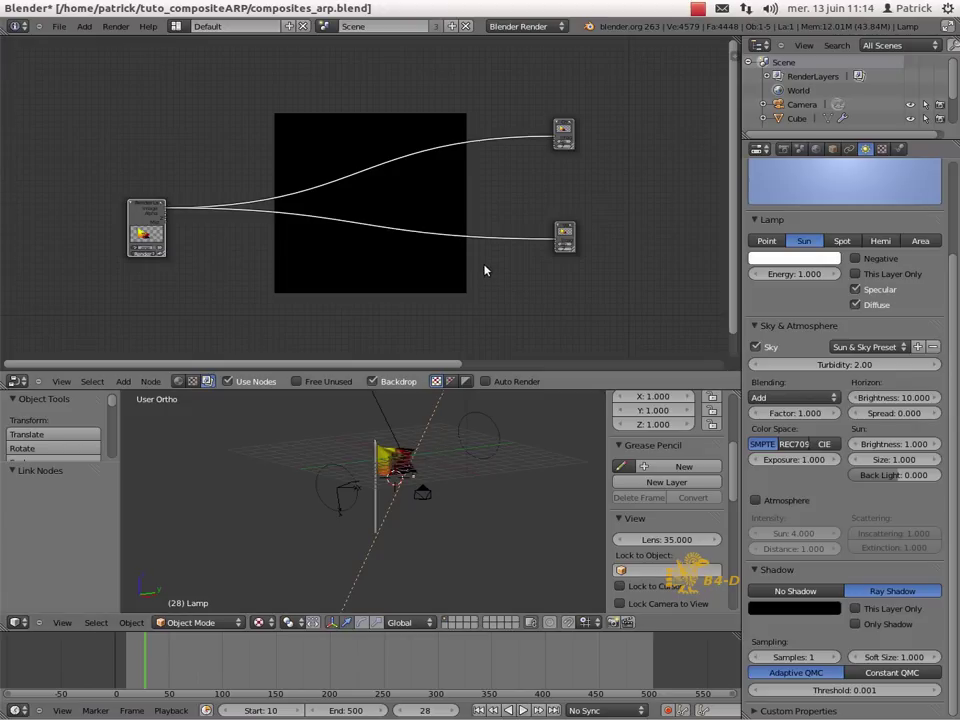
key("F12")
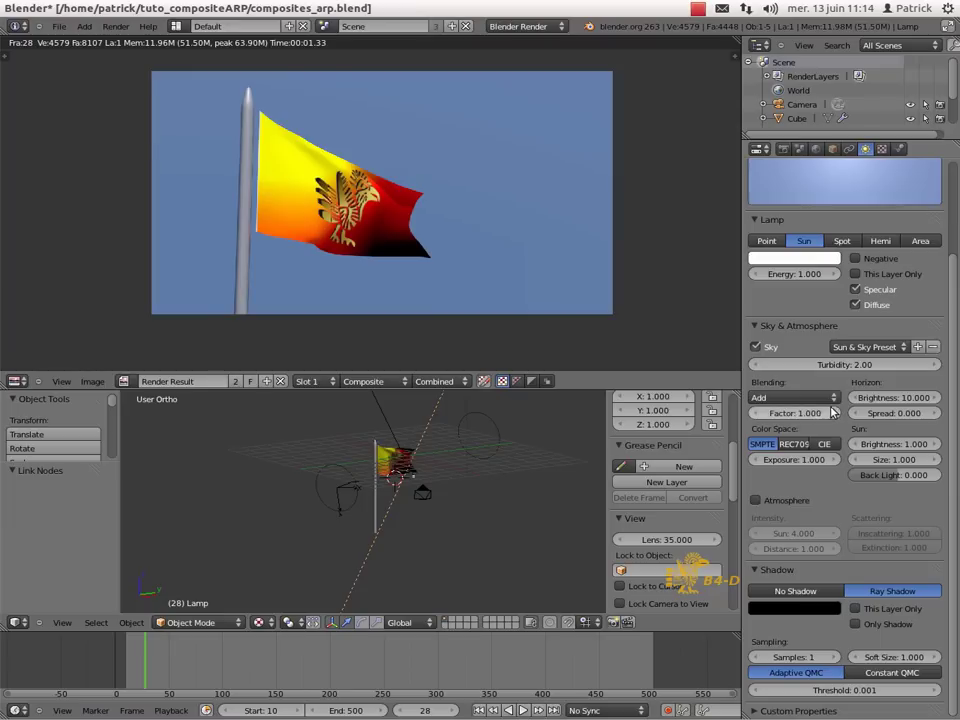
left_click(903, 347)
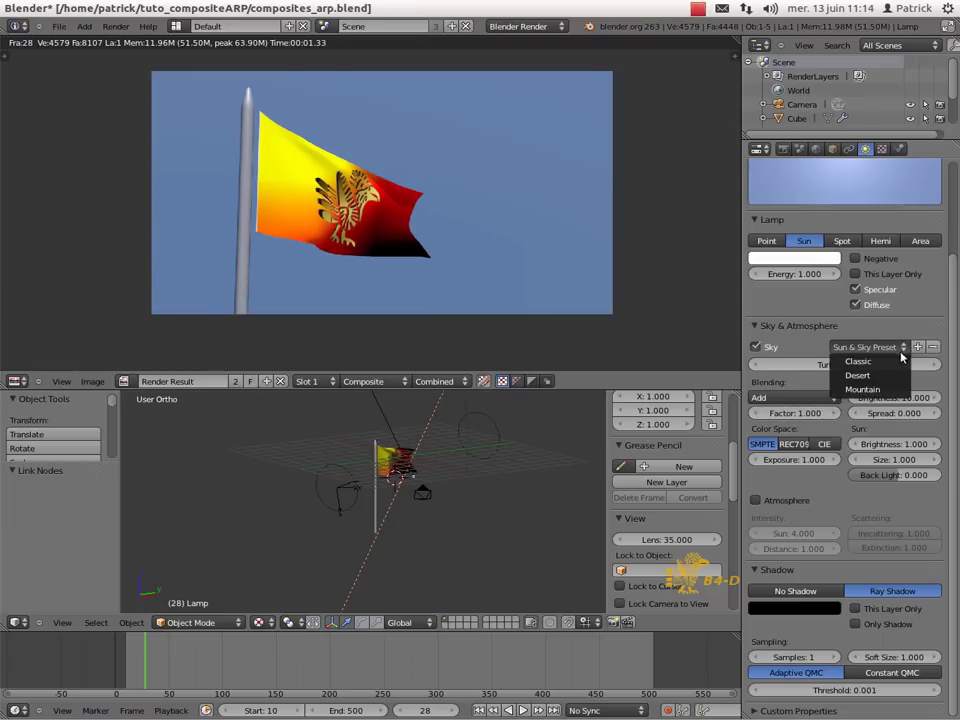
left_click(857, 361)
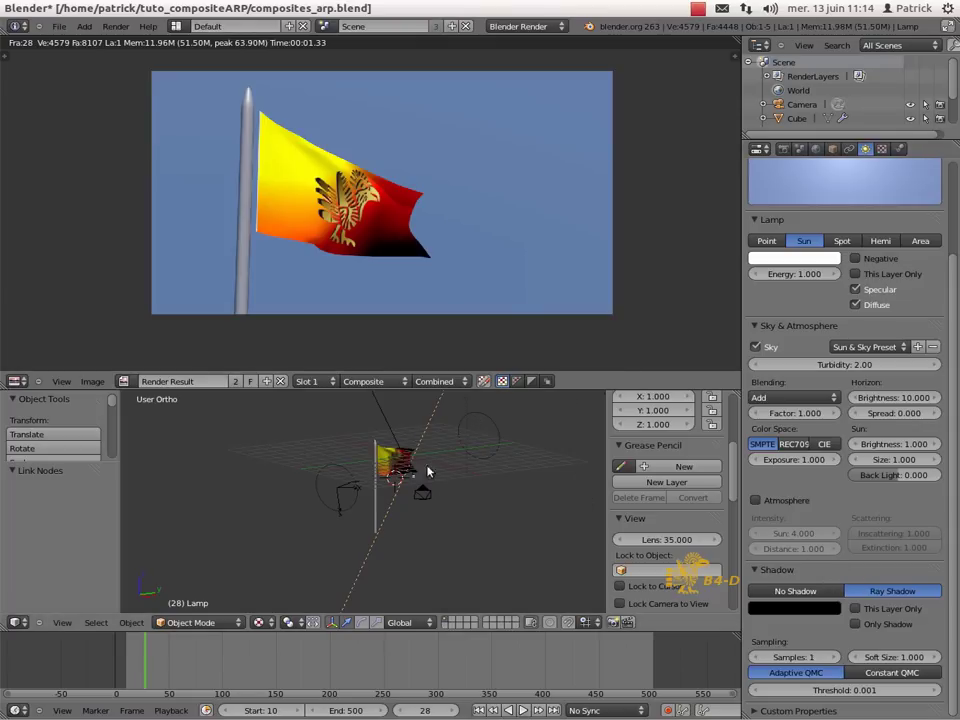
Step: Return to the compositing nodes and add an Image input node above the Render Layers node
key("shift+F3")
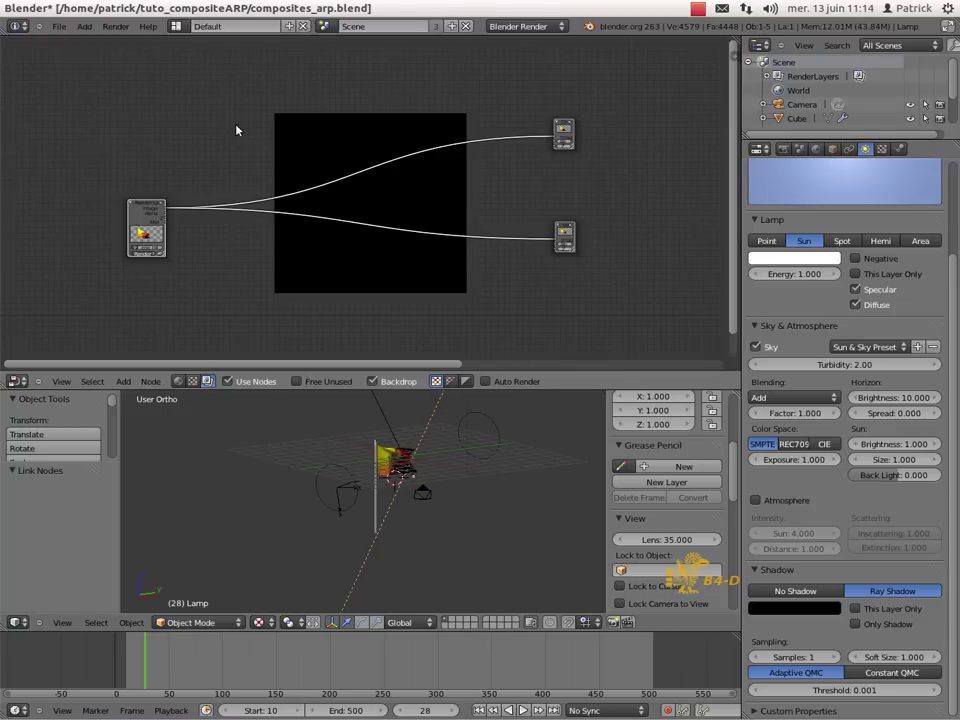
key("shift+a")
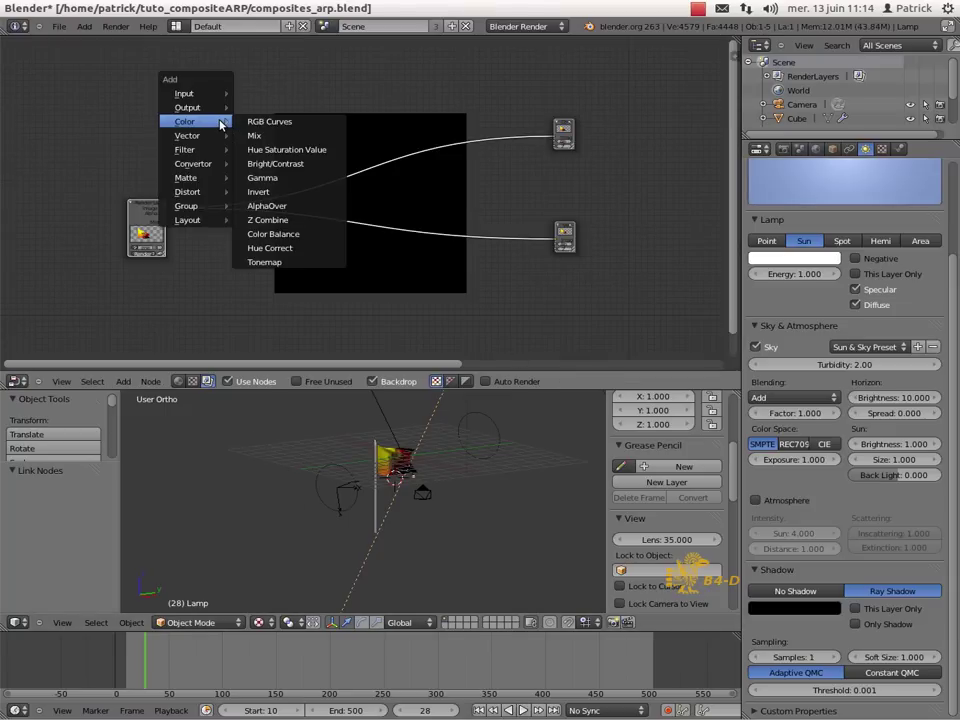
mouse_move(207, 95)
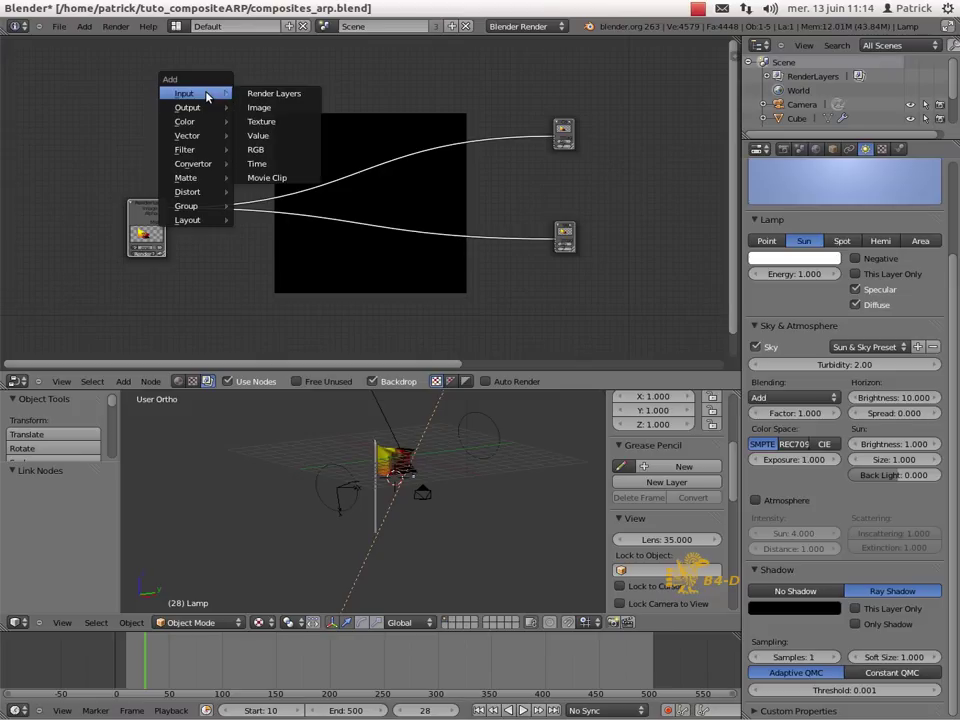
left_click(282, 108)
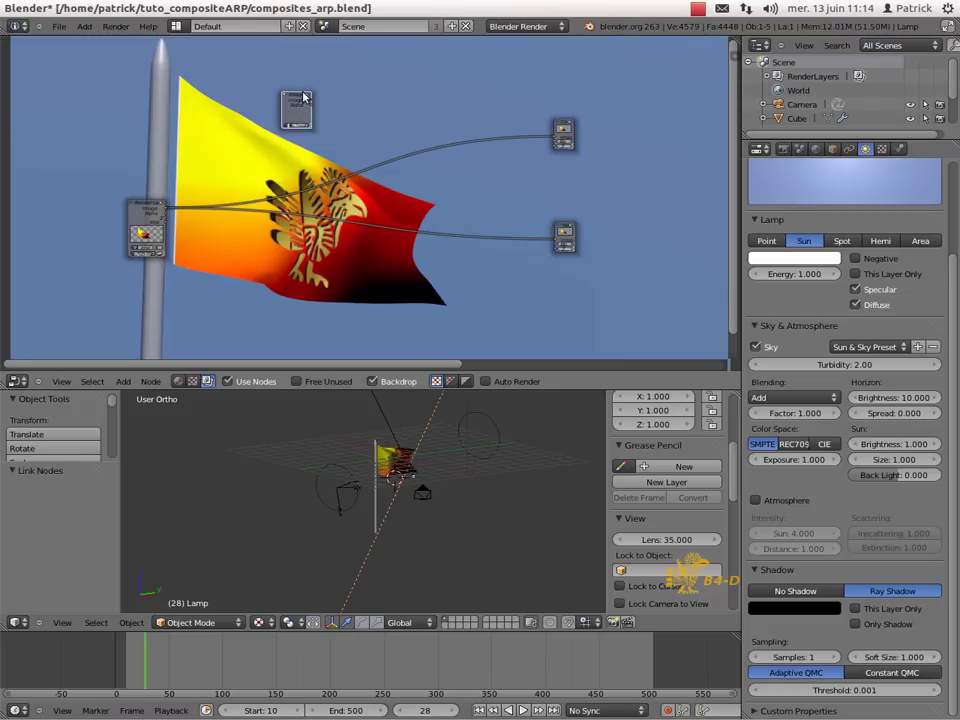
left_click(137, 110)
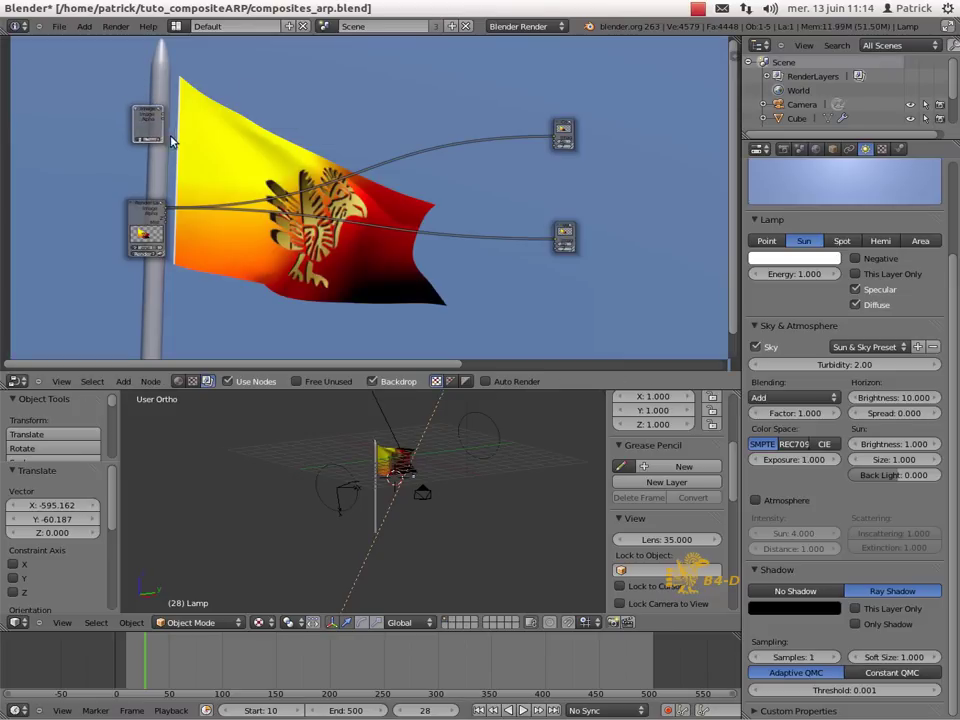
Step: Load nuages_arp.jpg from the tuto_compositeARP folder into the Image node
scroll(155, 150, "up", 3)
left_click(146, 138)
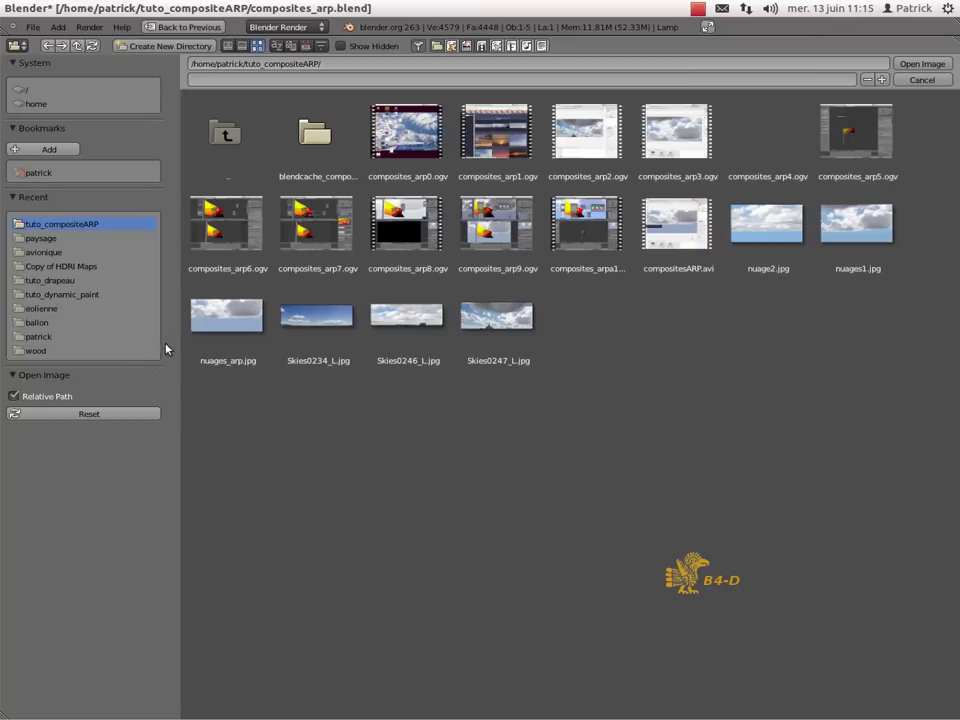
left_click(227, 318)
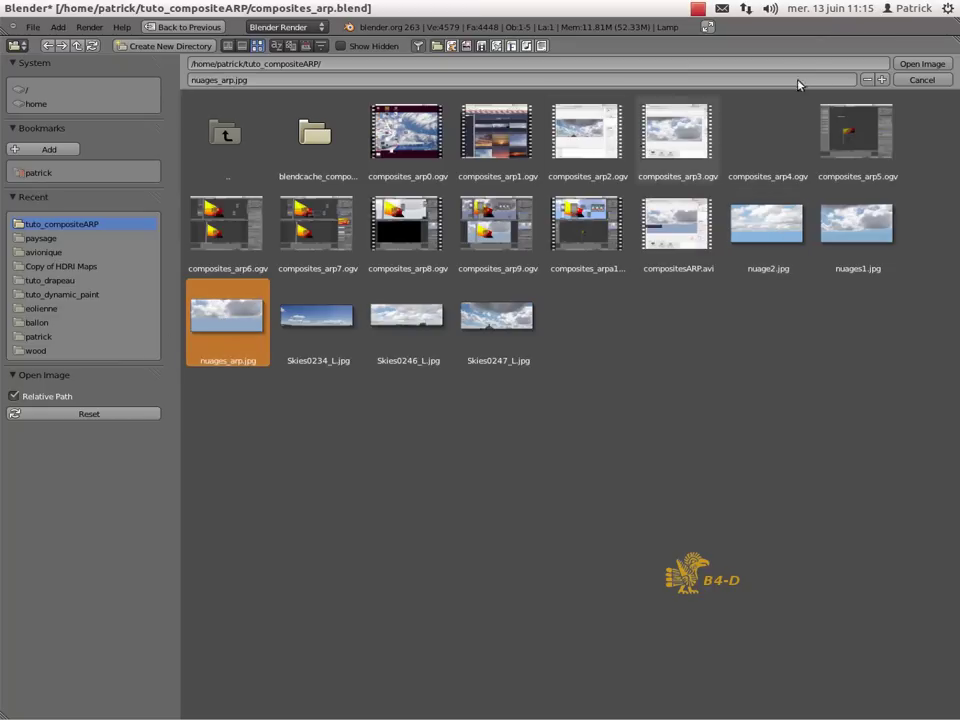
left_click(921, 64)
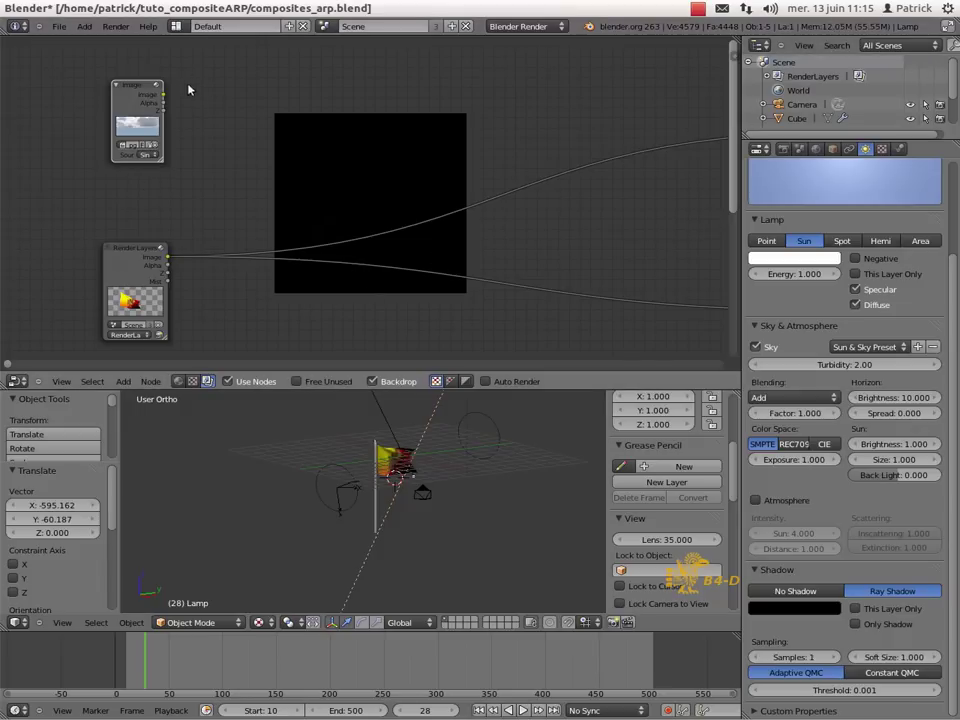
Step: Move the Image node closer to the Render Layers node and link its Image output to the Viewer node
left_click_drag(134, 89, 113, 93)
left_click(113, 93)
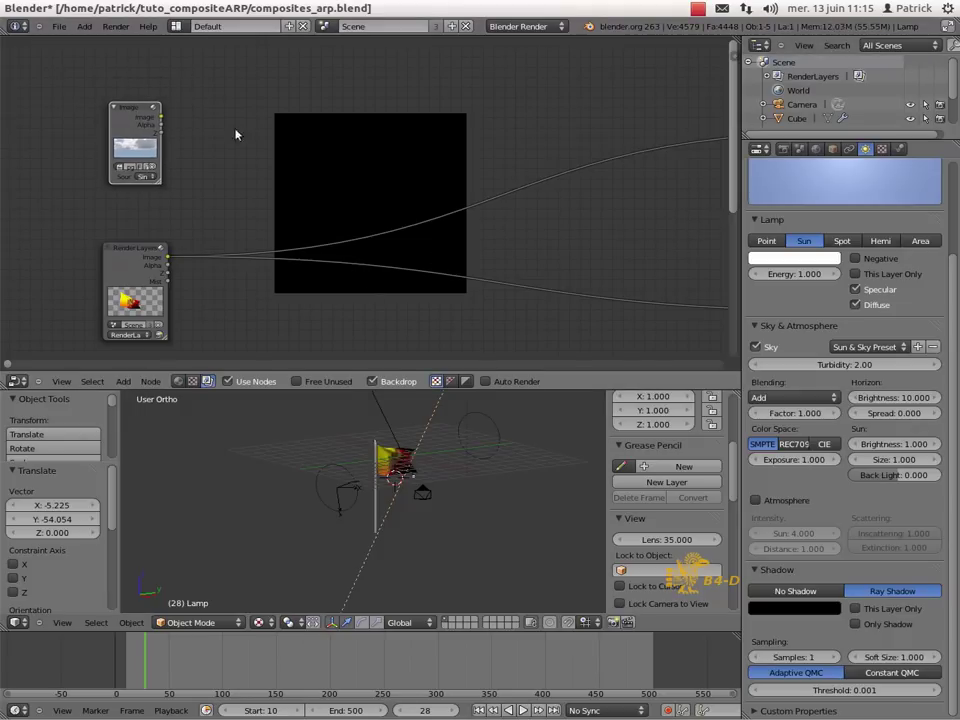
scroll(508, 197, "down", 3)
key("Home")
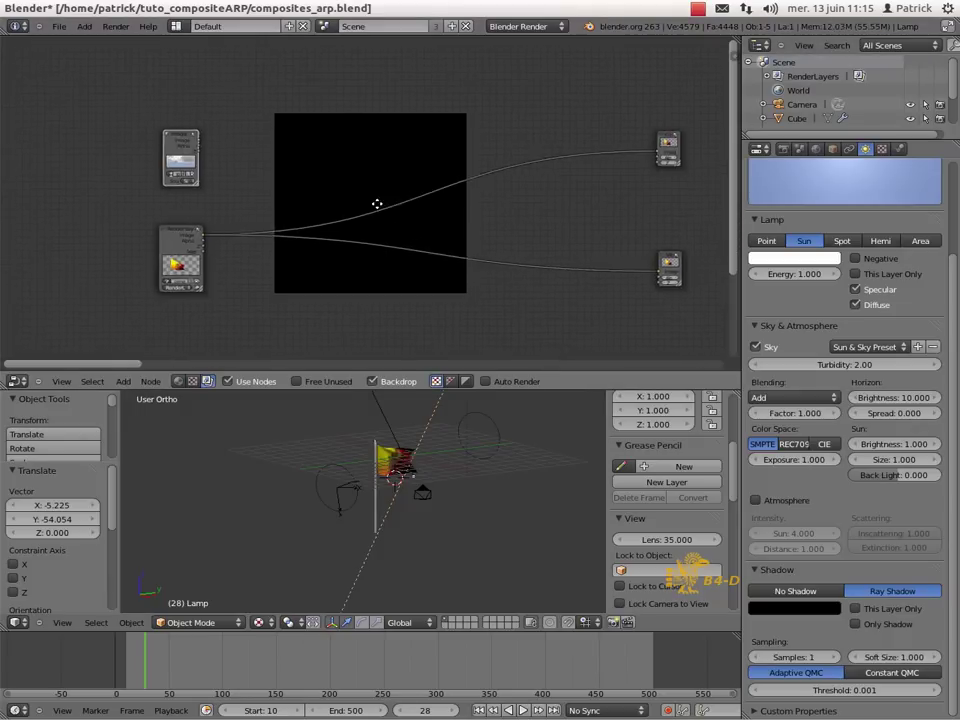
left_click_drag(157, 147, 620, 281)
scroll(399, 124, "down", 2)
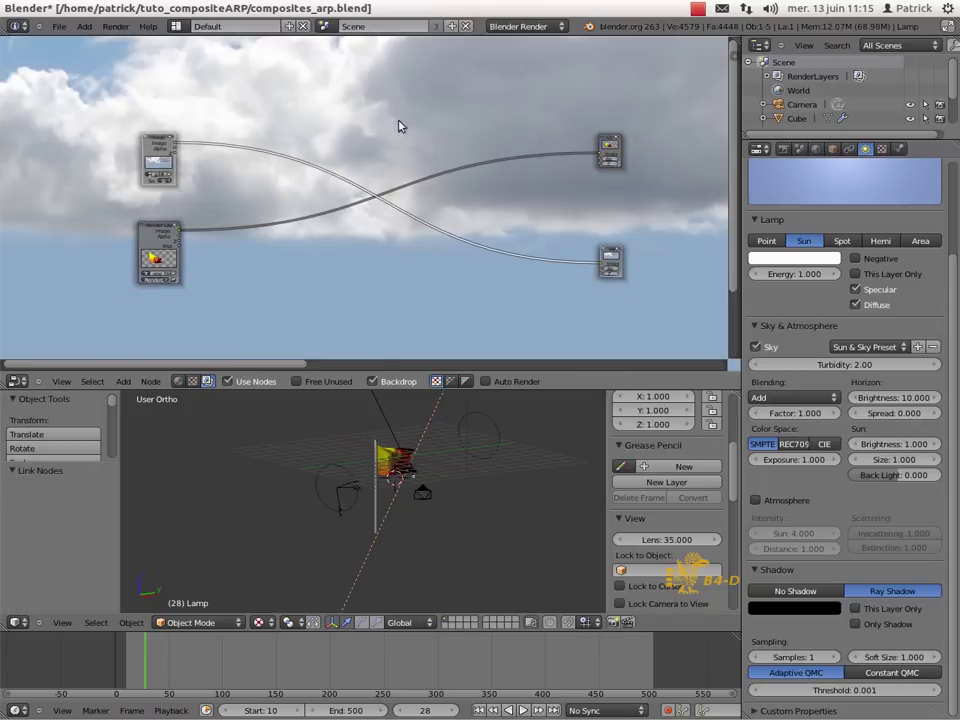
Step: Insert an AlphaOver color node into the link between the cloud Image node and the Viewer node
scroll(372, 153, "up", 2)
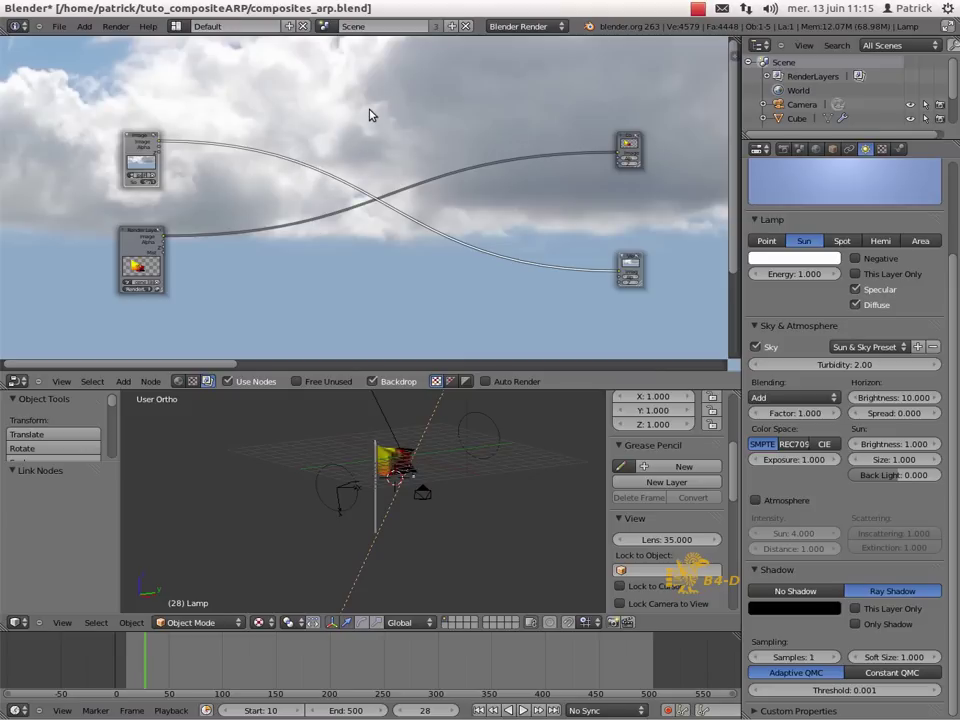
key("shift+a")
mouse_move(366, 170)
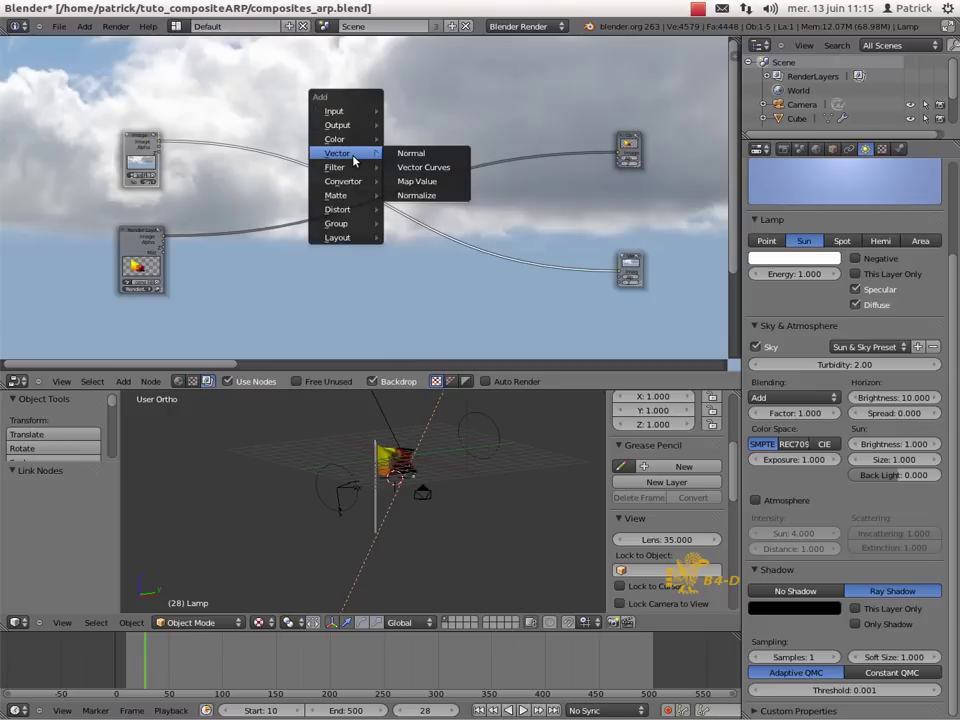
mouse_move(355, 139)
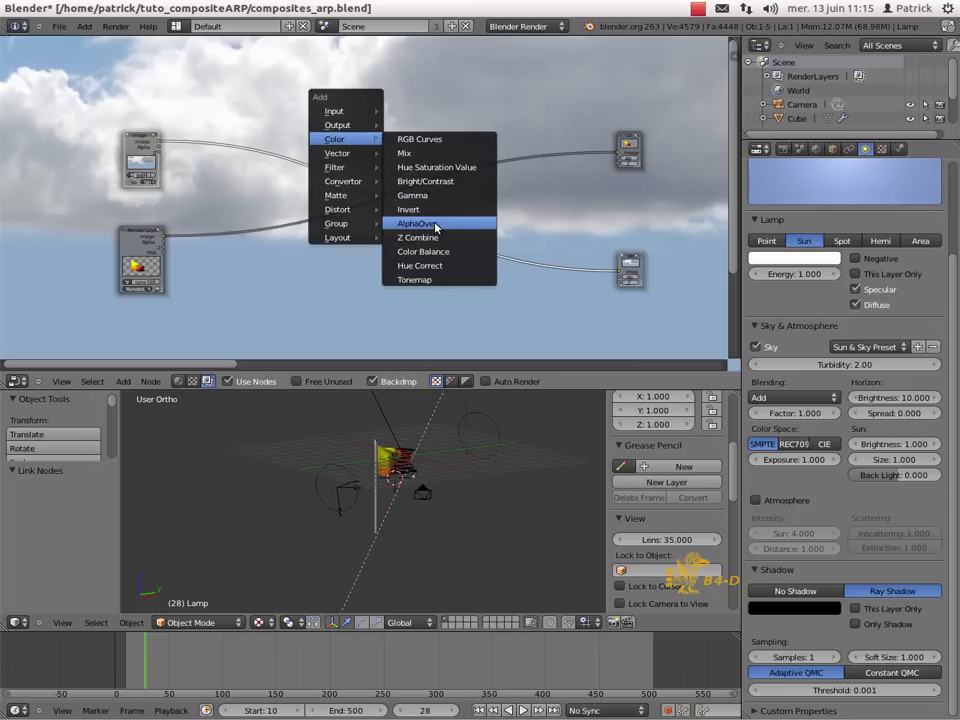
left_click(435, 226)
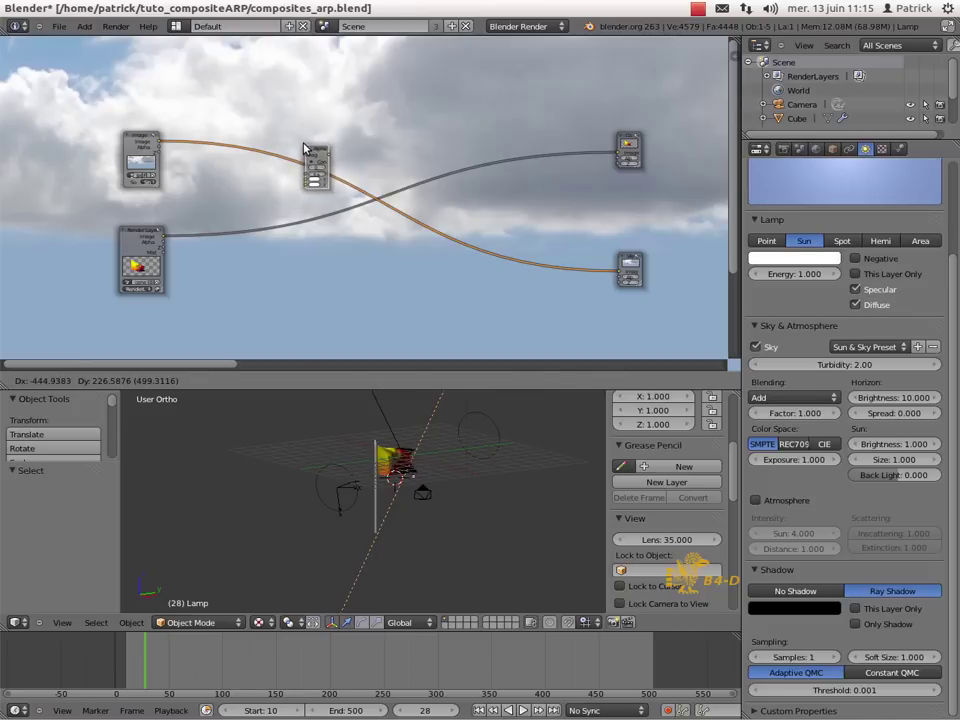
left_click(305, 148)
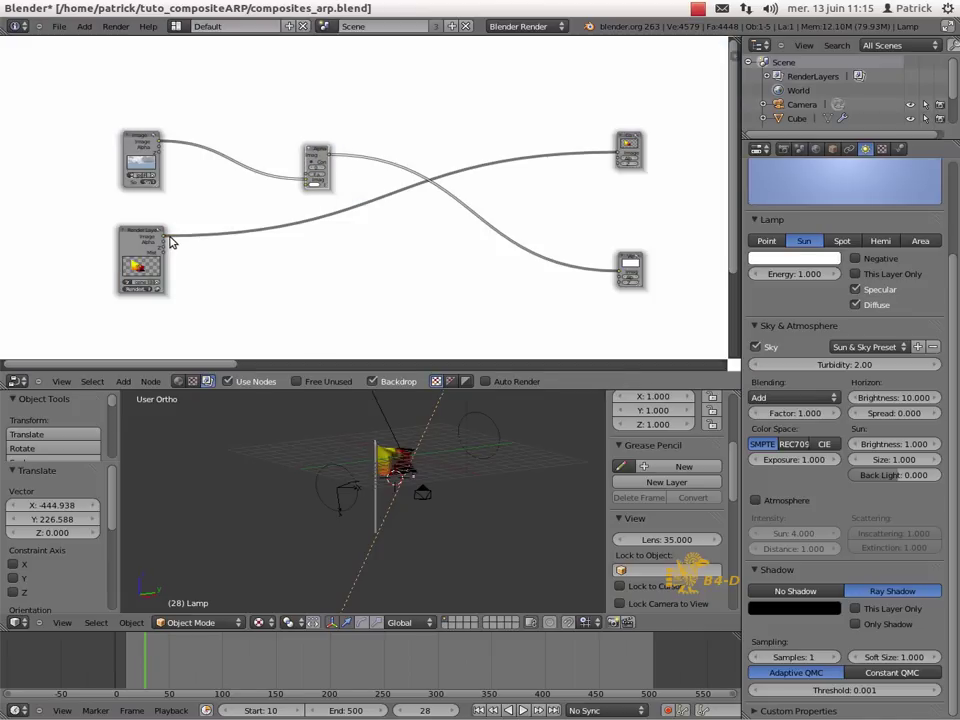
Step: Link Render Layers' Image output to AlphaOver's second image input and AlphaOver's output to the Composite node, leaving space before AlphaOver
left_click_drag(166, 236, 310, 190)
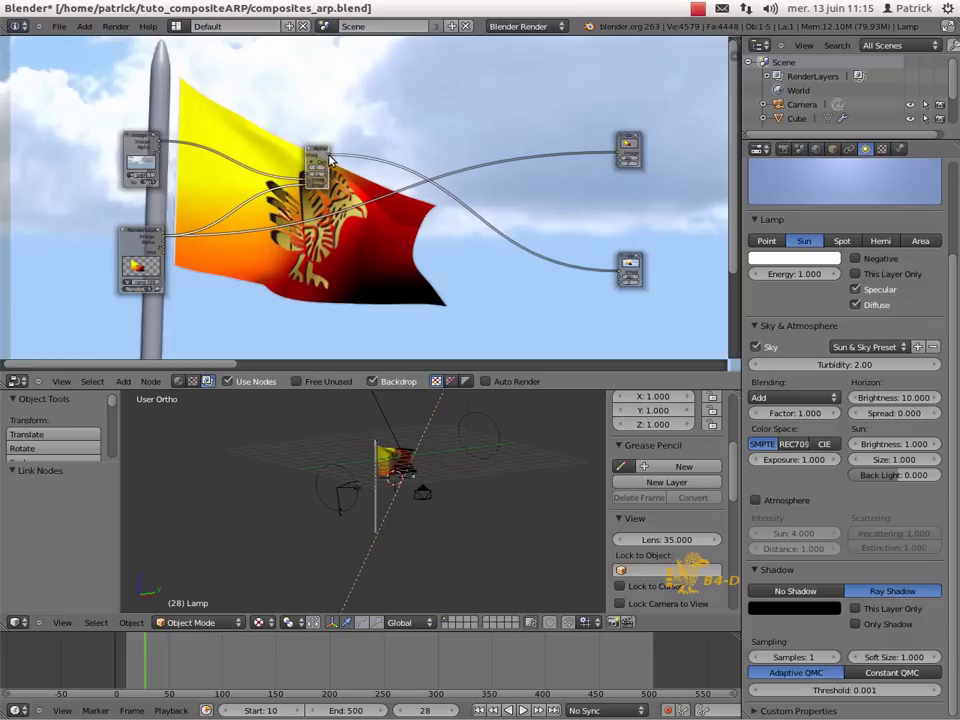
left_click_drag(333, 158, 618, 151)
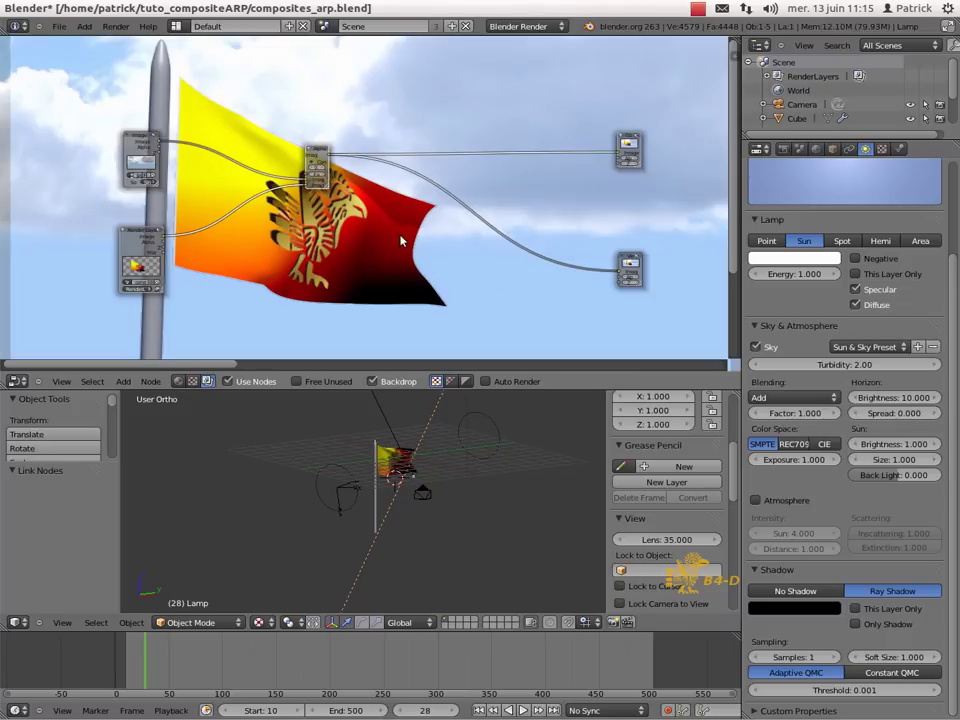
left_click_drag(318, 157, 365, 172)
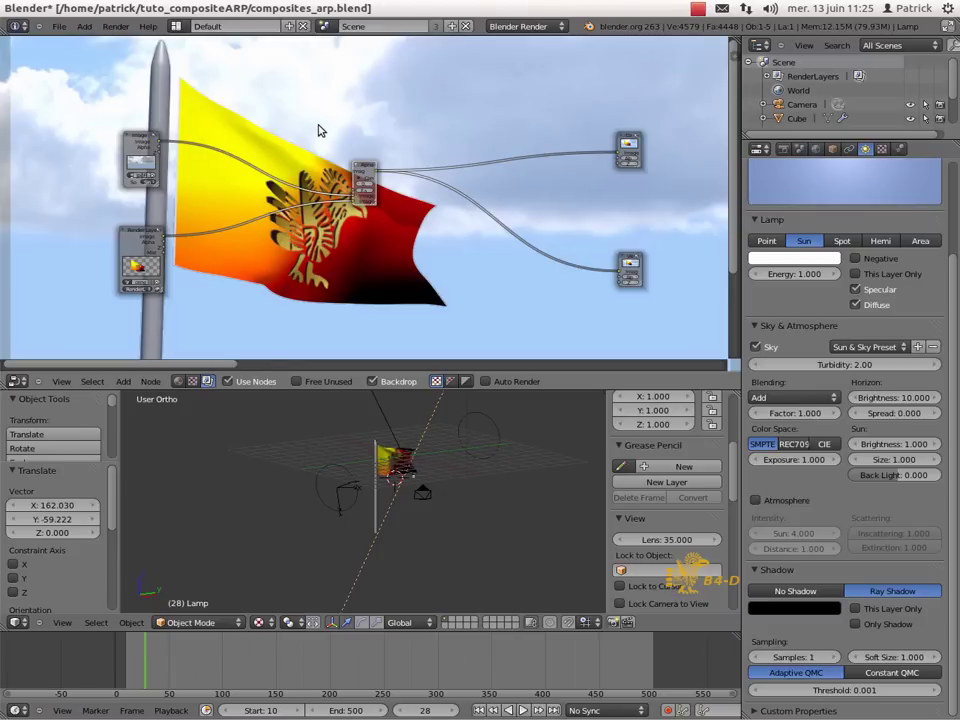
Step: Insert a Scale distort node into the link between the cloud Image node and the AlphaOver node
key("shift+a")
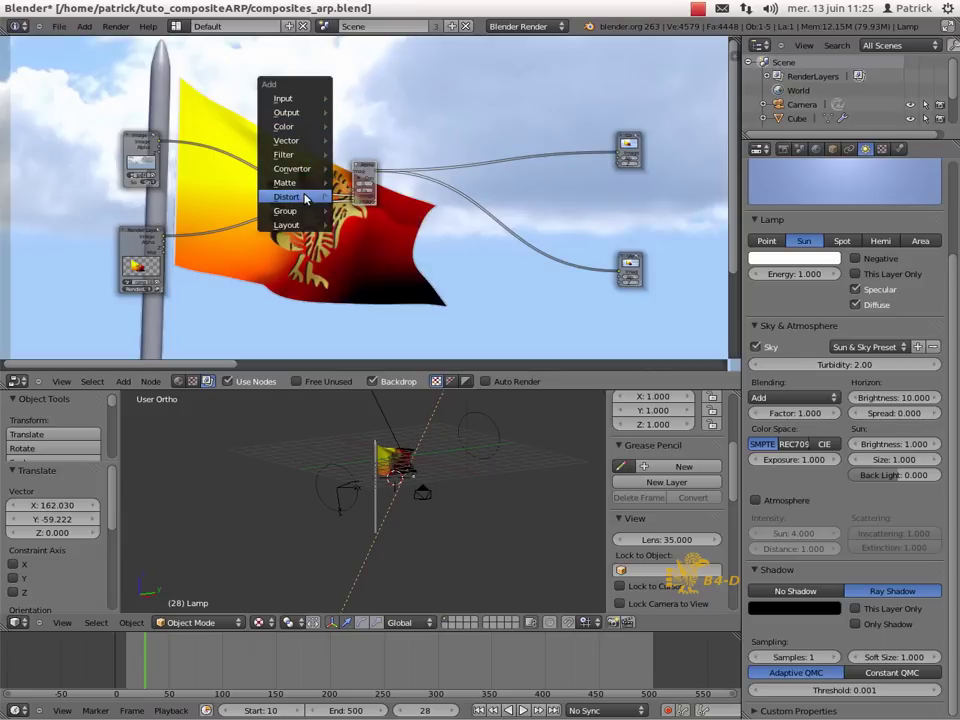
mouse_move(311, 200)
left_click(358, 226)
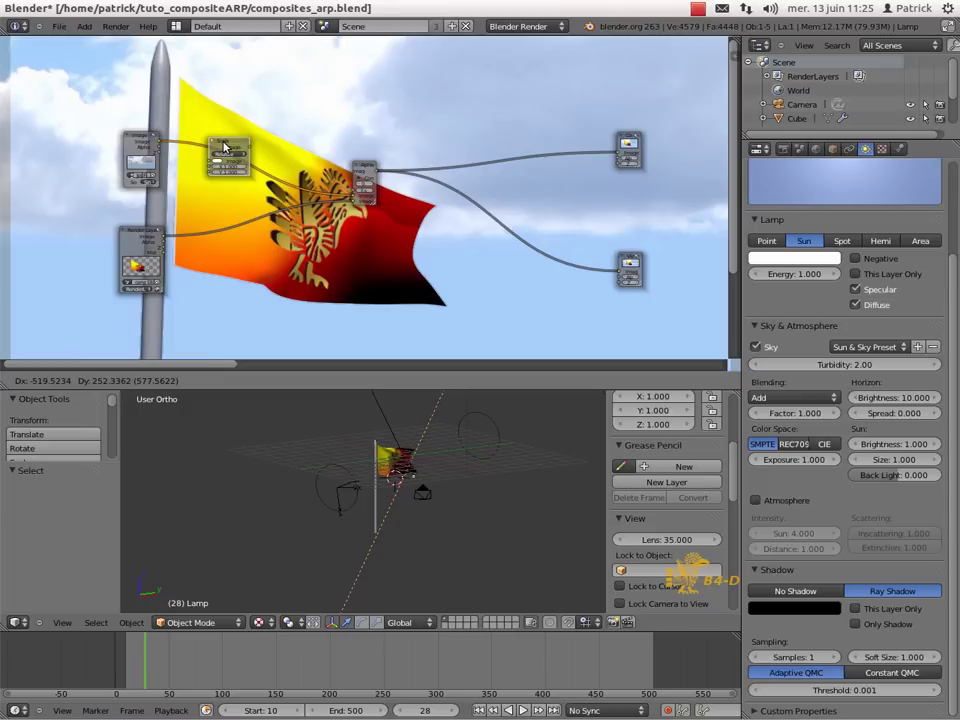
left_click(224, 146)
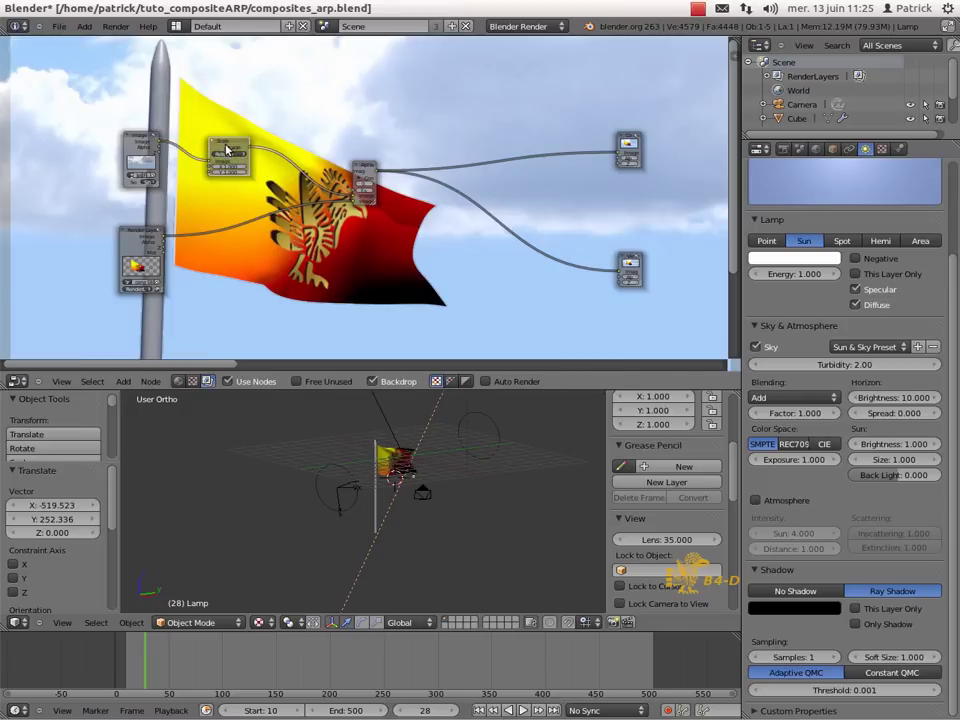
Step: Set the Scale node's space to Render Size and place the node closer to the Image node
scroll(255, 157, "up", 3)
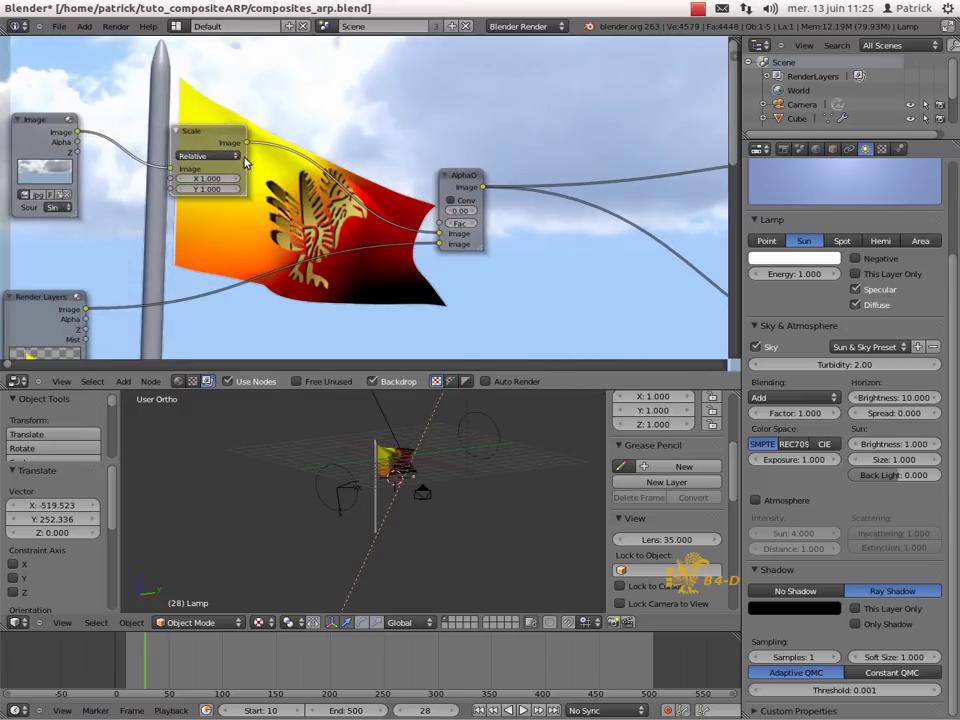
left_click(237, 156)
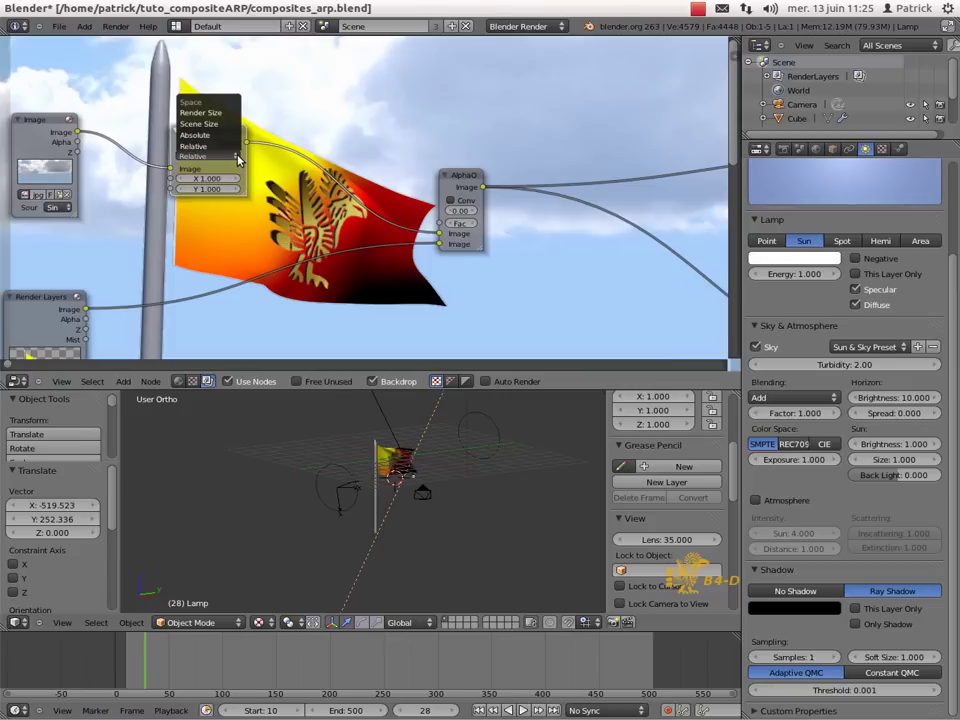
left_click(205, 113)
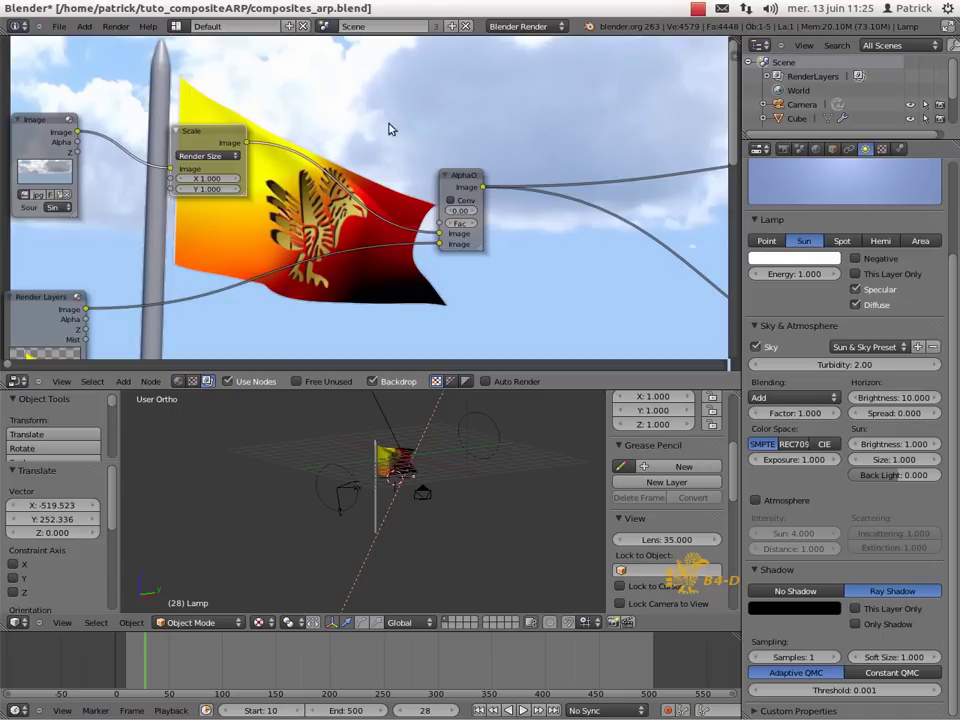
scroll(371, 135, "down", 2)
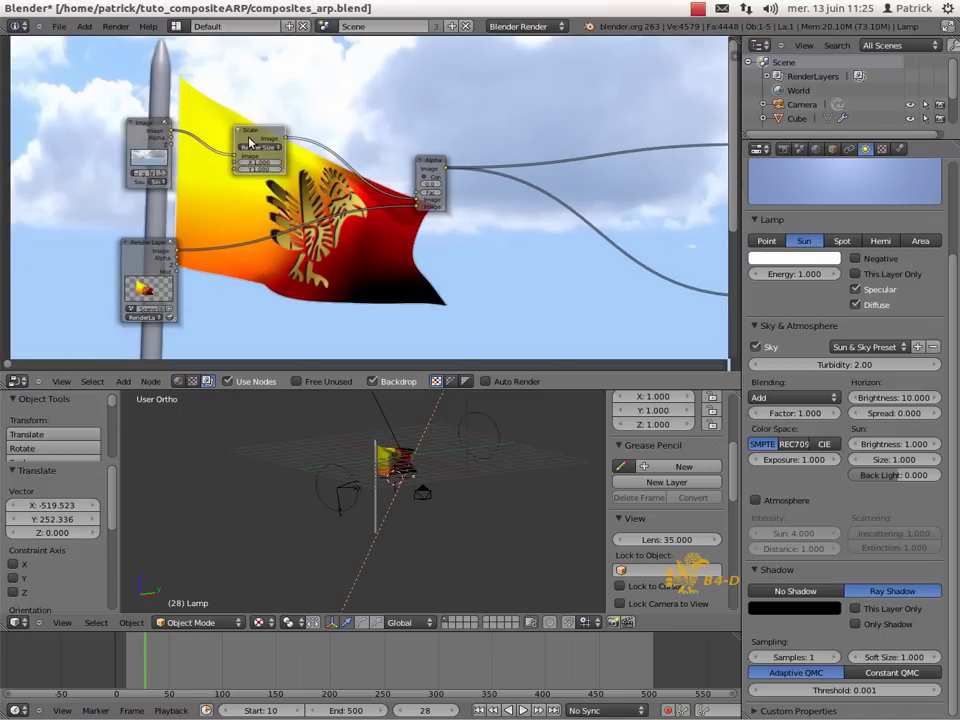
left_click_drag(258, 137, 235, 138)
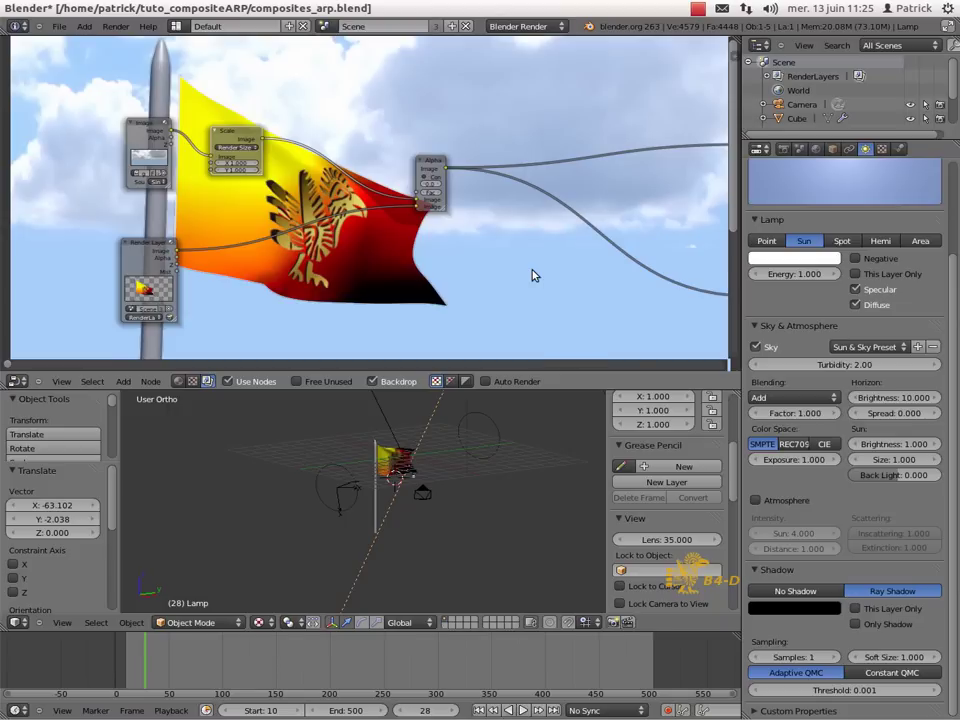
Step: Insert an RGB Curves node into the link between the Scale node and the AlphaOver node
key("shift+a")
mouse_move(516, 231)
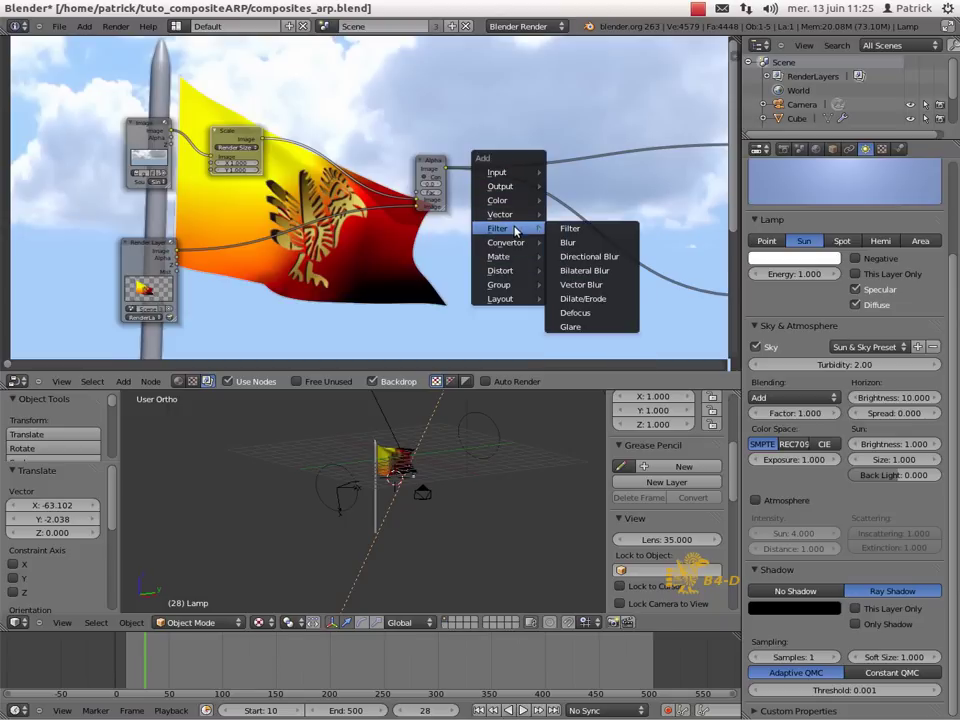
mouse_move(514, 200)
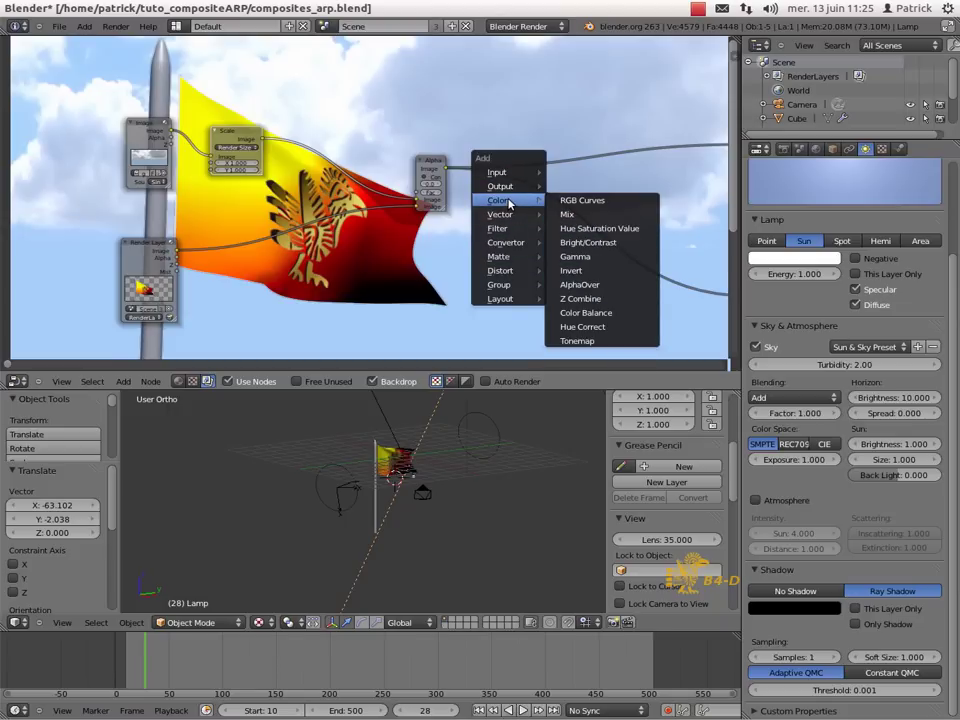
left_click(585, 202)
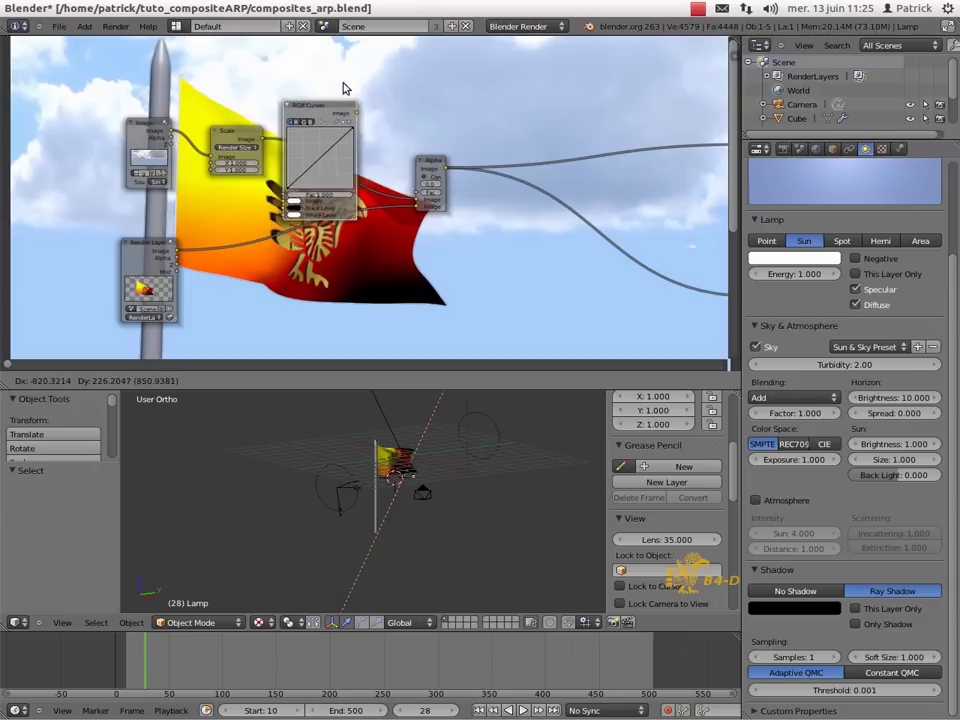
left_click(366, 122)
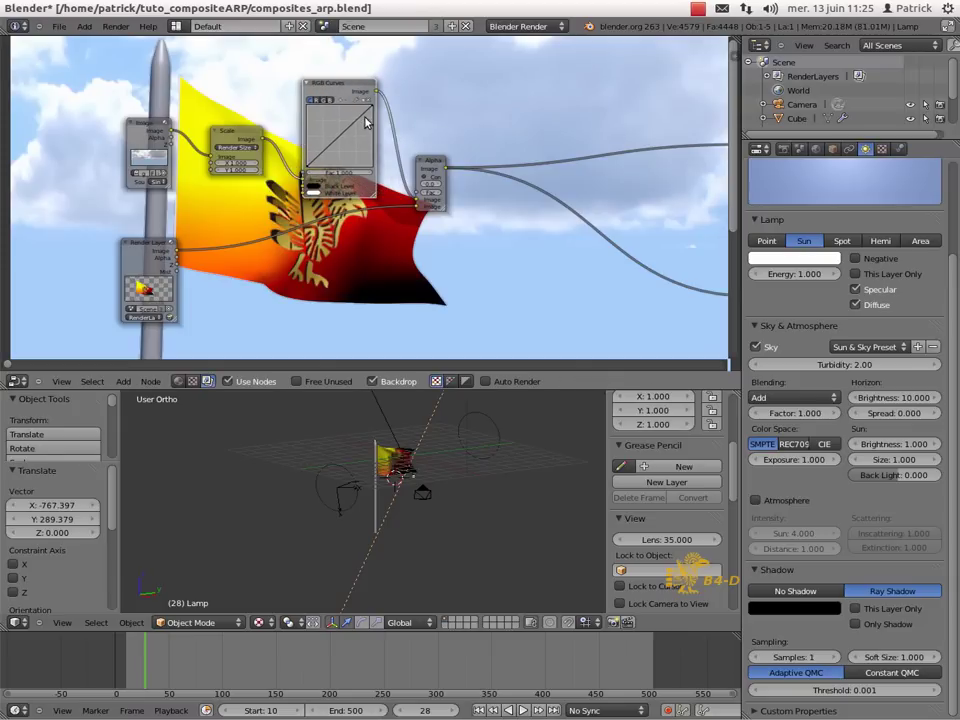
Step: Bend the cloud picture's RGB curve slightly below the diagonal with a single midpoint to darken the sky
left_click_drag(338, 141, 363, 128)
left_click(339, 149)
left_click_drag(363, 133, 369, 101)
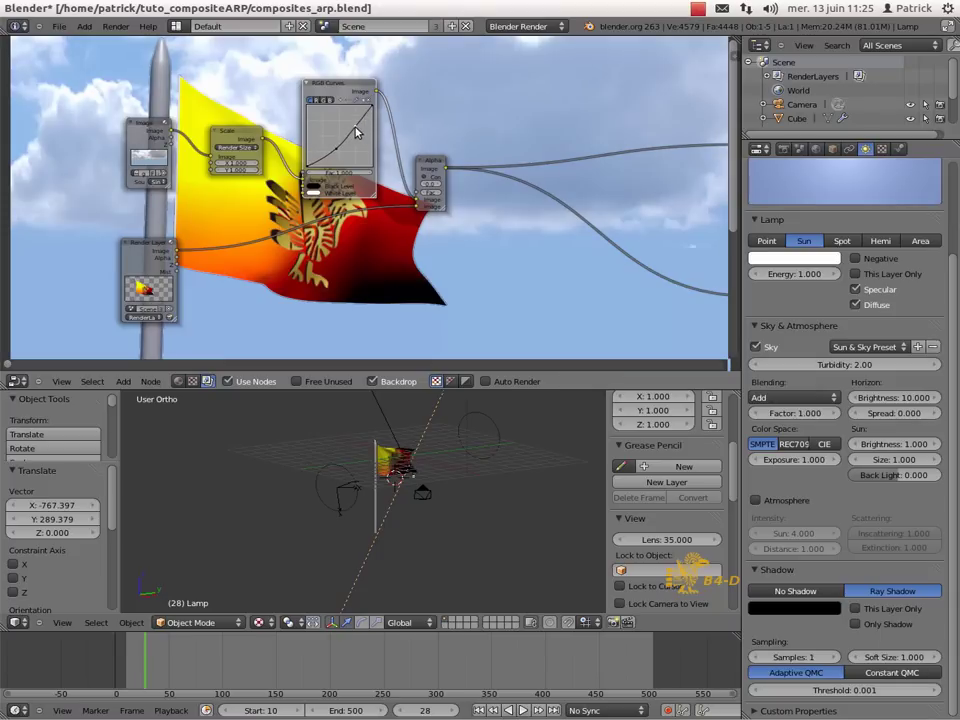
left_click(370, 100)
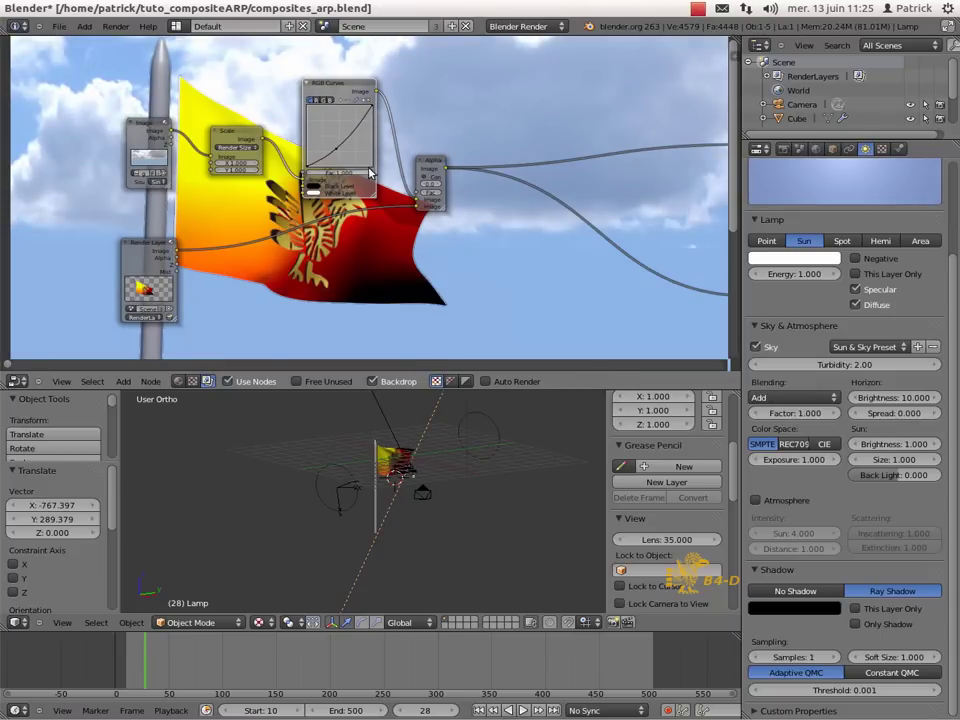
left_click_drag(338, 153, 342, 142)
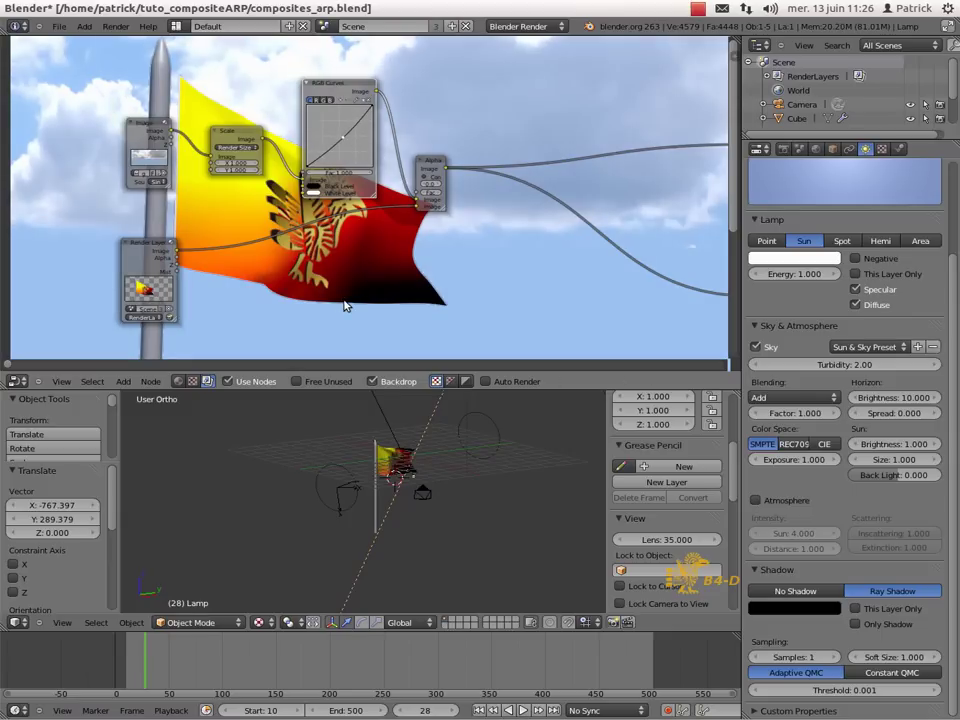
Step: Insert a second RGB Curves node between Render Layers and AlphaOver and pull its curve's midpoint slightly below the diagonal
key("shift+a")
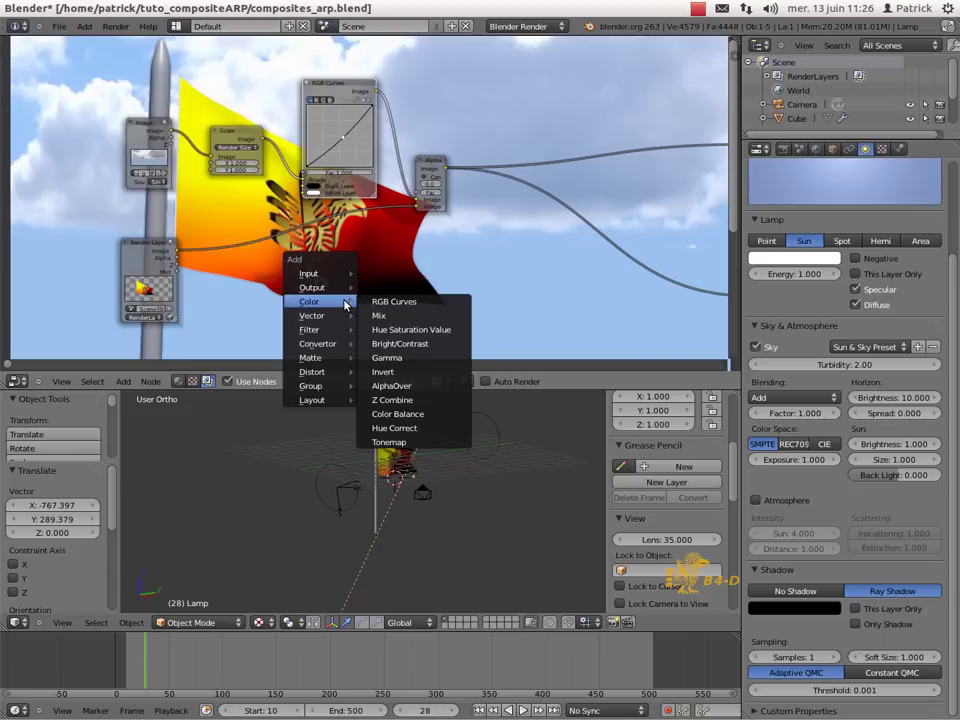
left_click(395, 301)
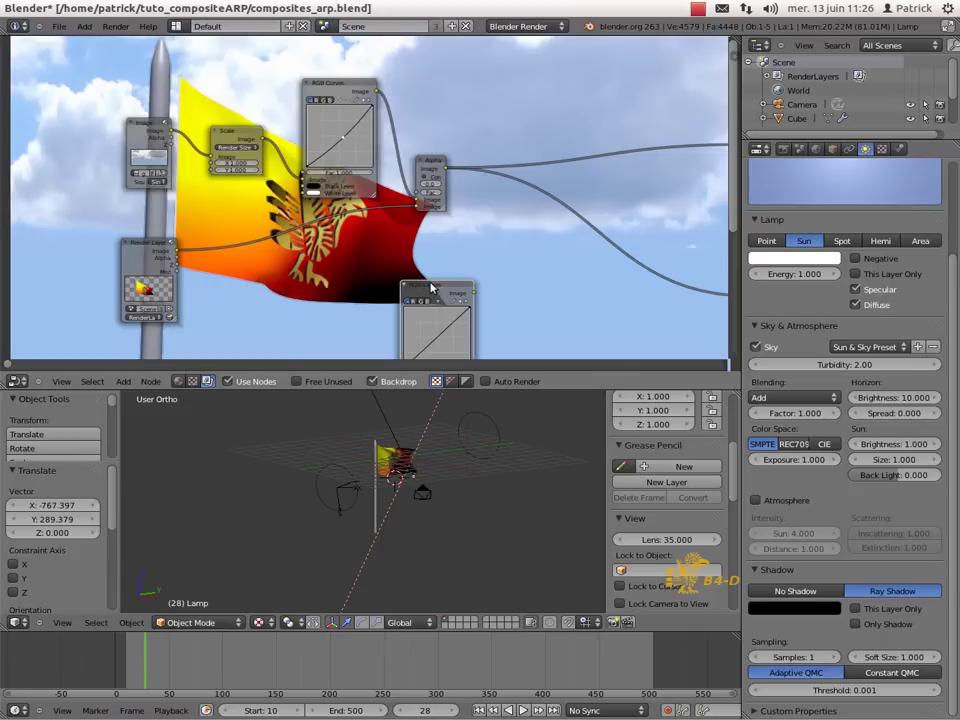
left_click(245, 212)
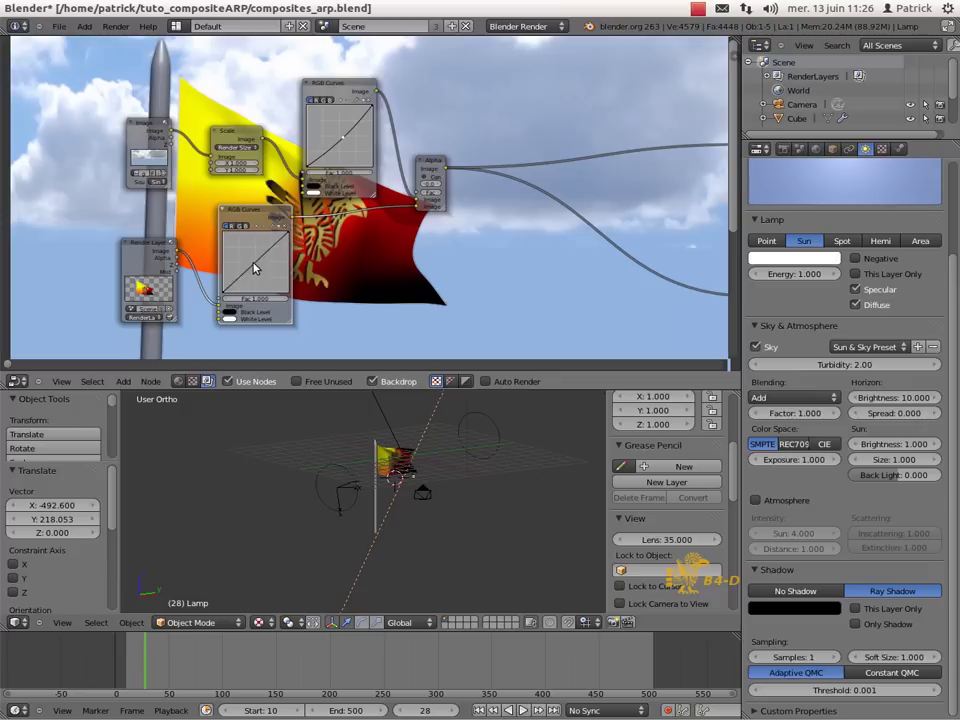
mouse_move(254, 268)
left_mouse_down()
mouse_move(249, 262)
mouse_move(256, 268)
left_mouse_up()
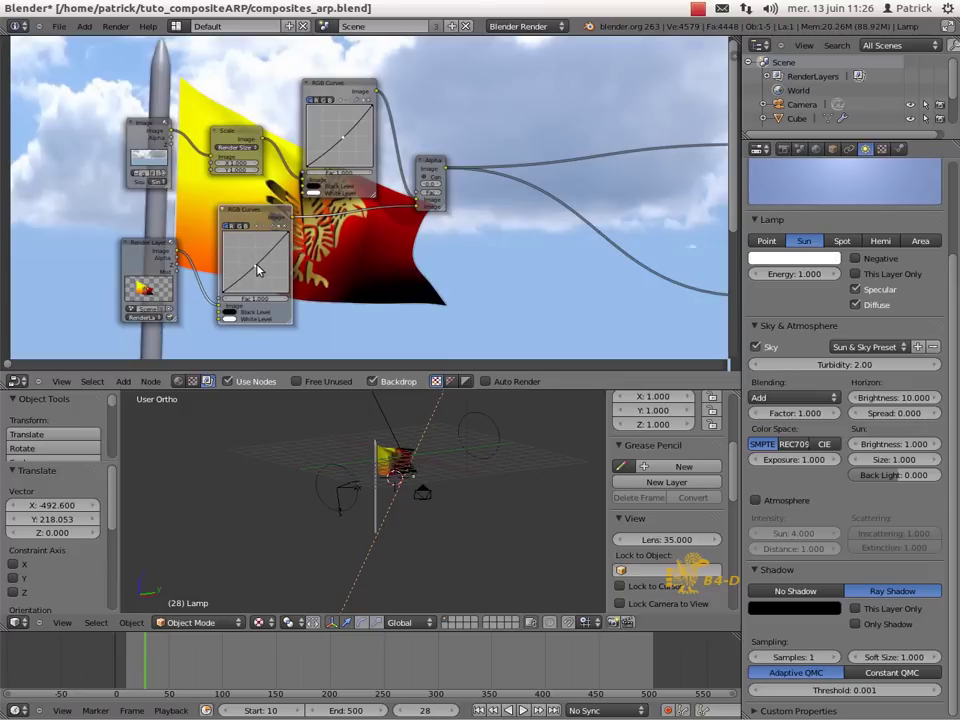
Step: Add a Color Balance node and place it between the AlphaOver node and the Composite and Viewer nodes
scroll(365, 290, "down", 2)
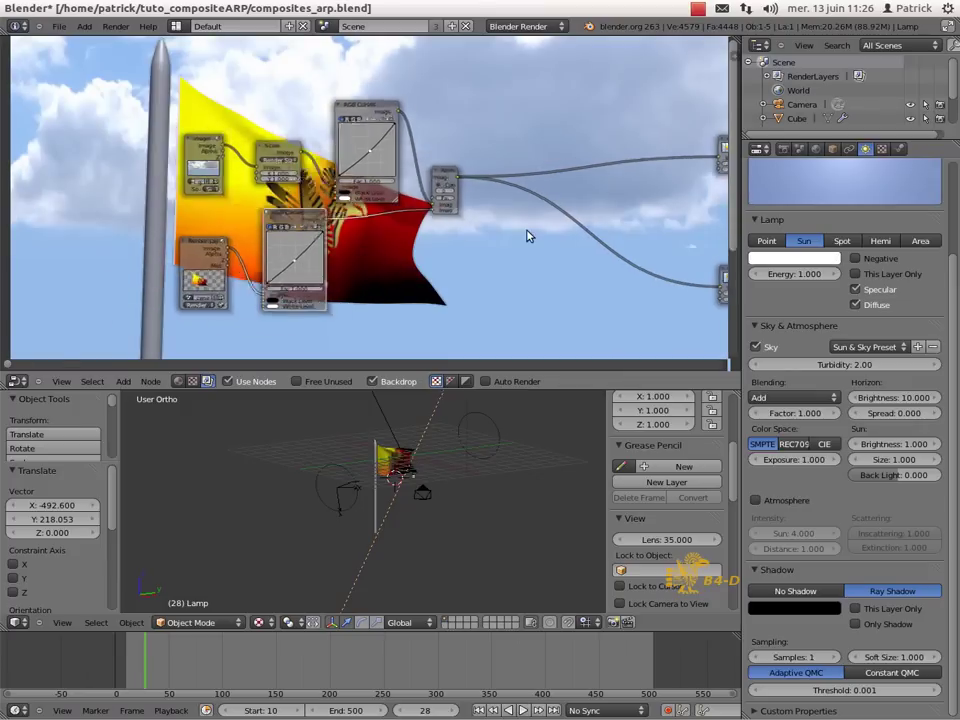
middle_click_drag(507, 260, 424, 249)
scroll(489, 252, "up", 2)
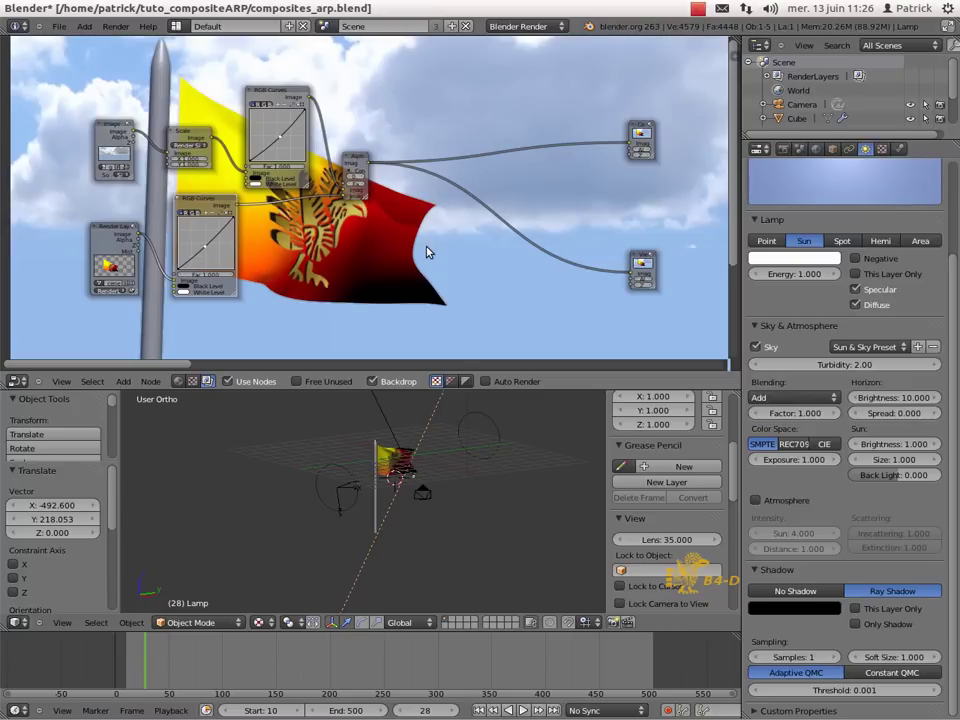
key("shift+a")
mouse_move(428, 248)
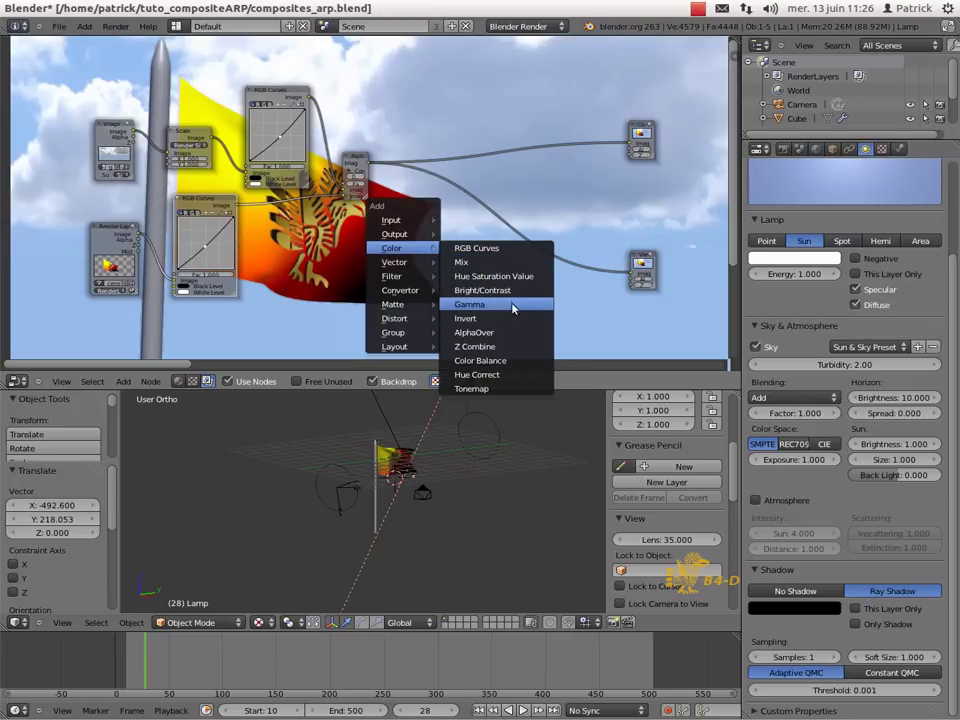
left_click(520, 358)
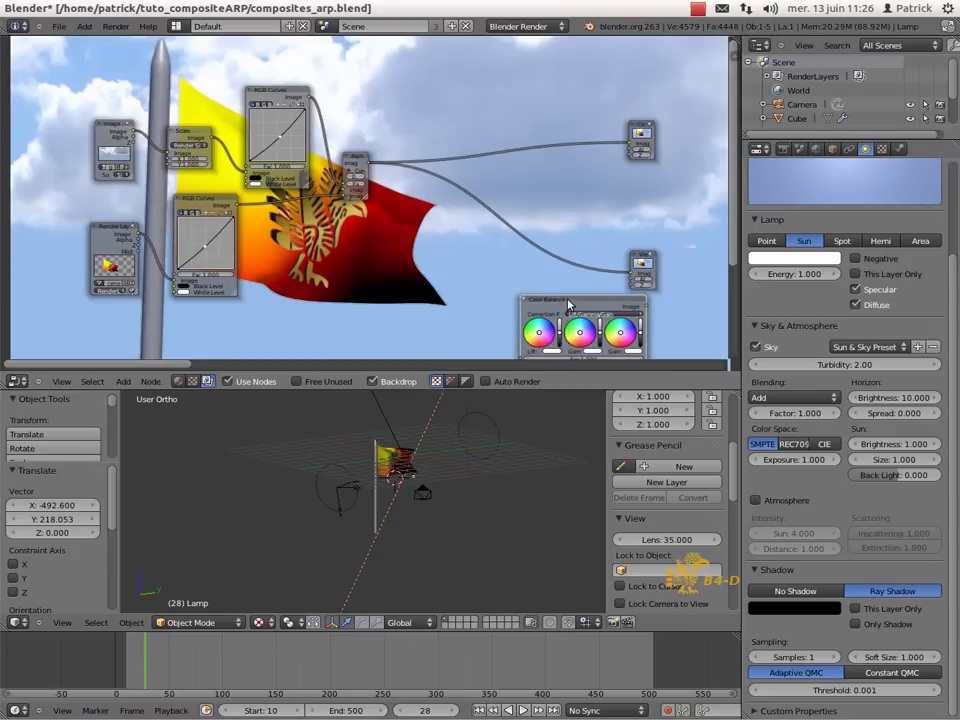
left_click(460, 121)
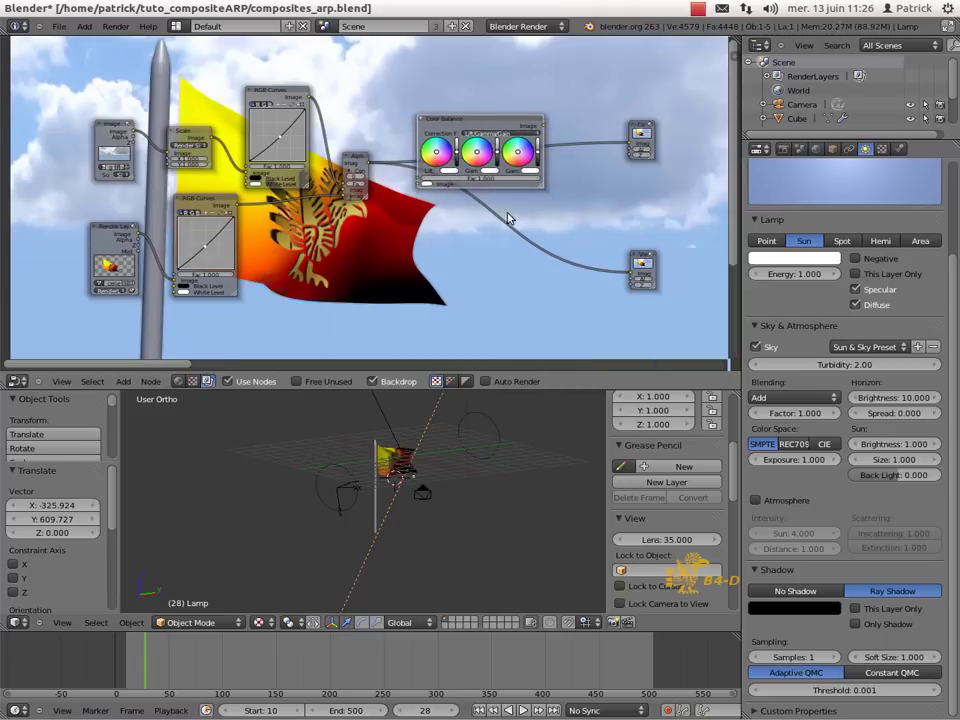
Step: Reposition the Viewer and Color Balance nodes and link the Color Balance output to the Viewer's image input
left_click_drag(636, 257, 451, 274)
left_click_drag(463, 129, 475, 133)
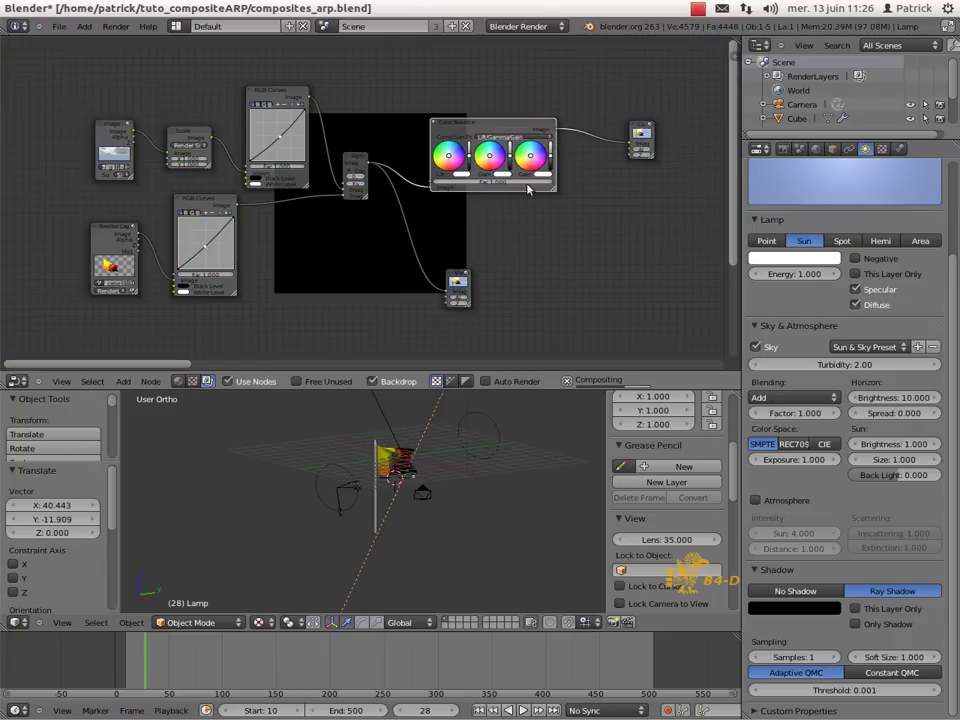
left_click_drag(456, 279, 628, 272)
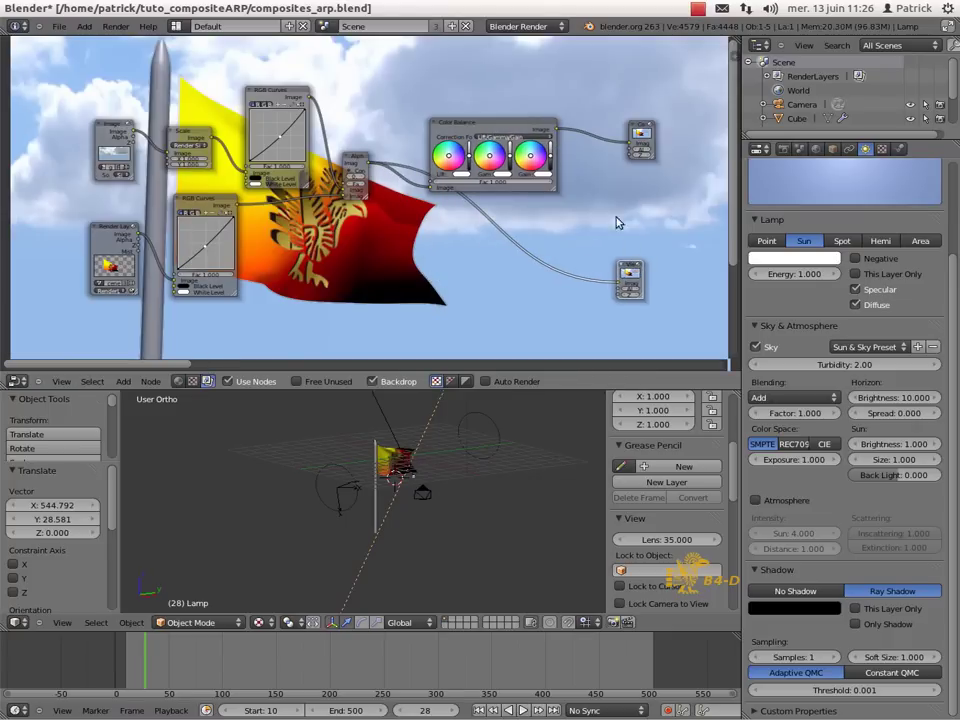
left_click_drag(557, 130, 616, 284)
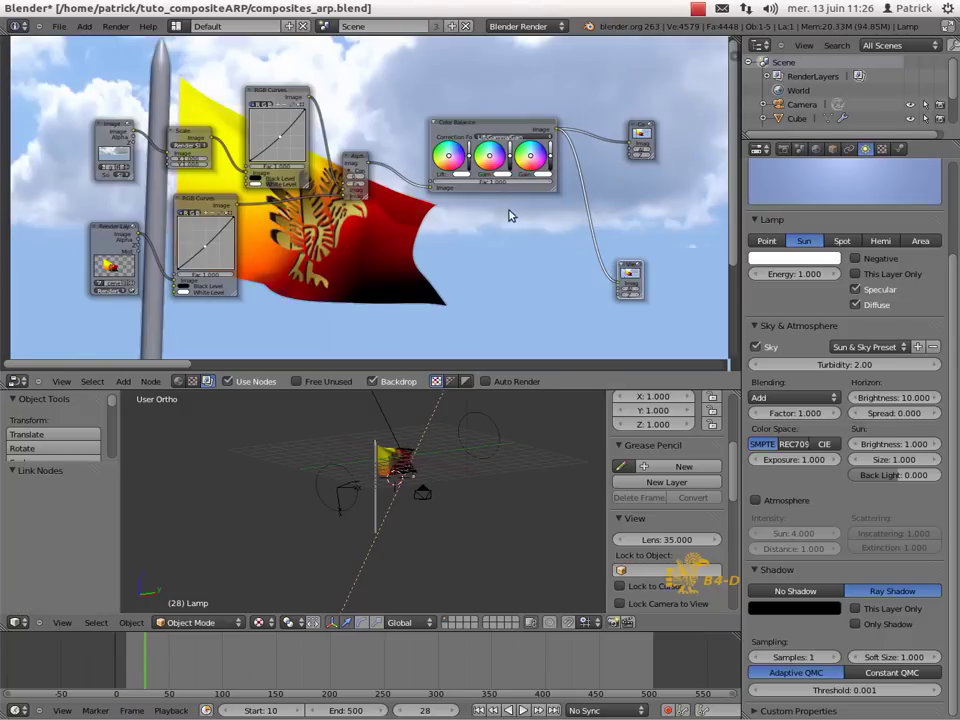
Step: Try small off-centre shifts of the Color Balance node's Lift, Gamma and Gain colors to tint the composite
left_click_drag(447, 154, 448, 156)
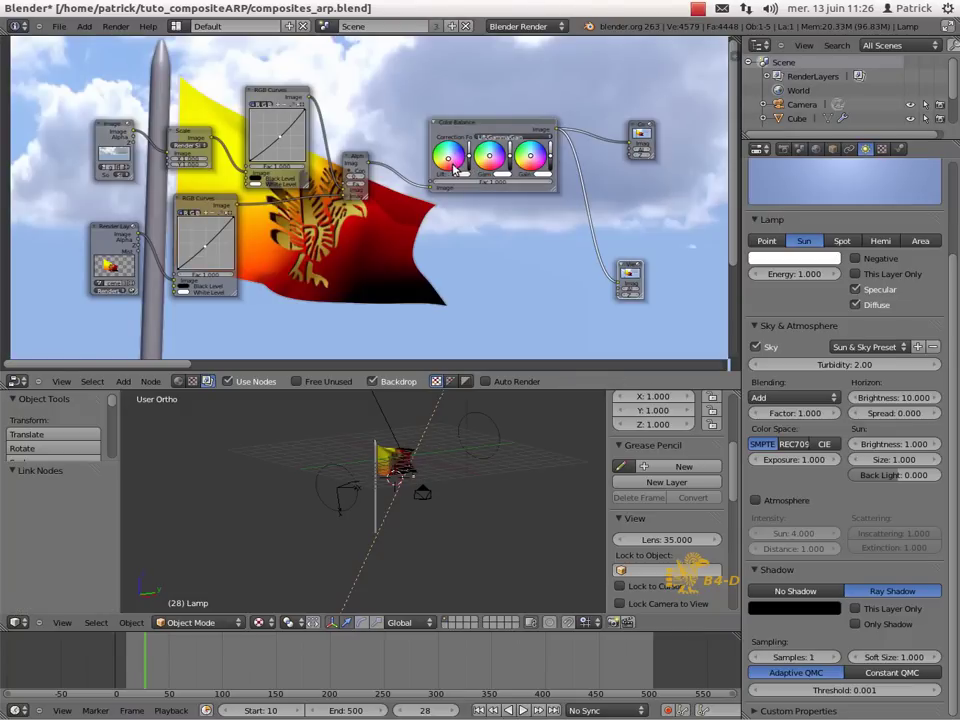
left_click_drag(489, 158, 490, 159)
left_click(471, 158)
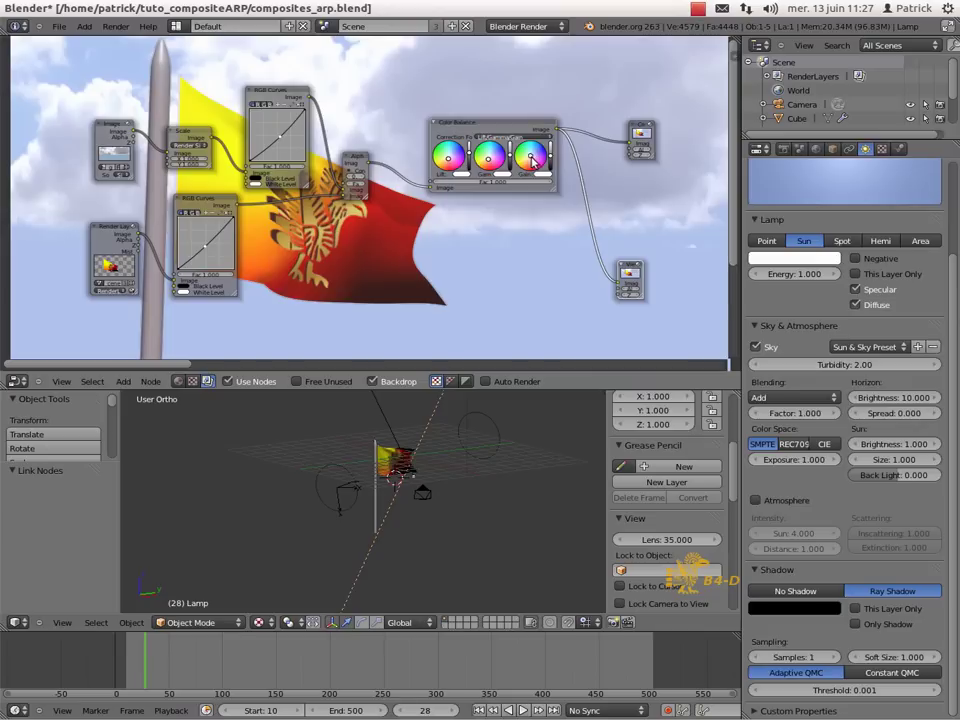
left_click(533, 160)
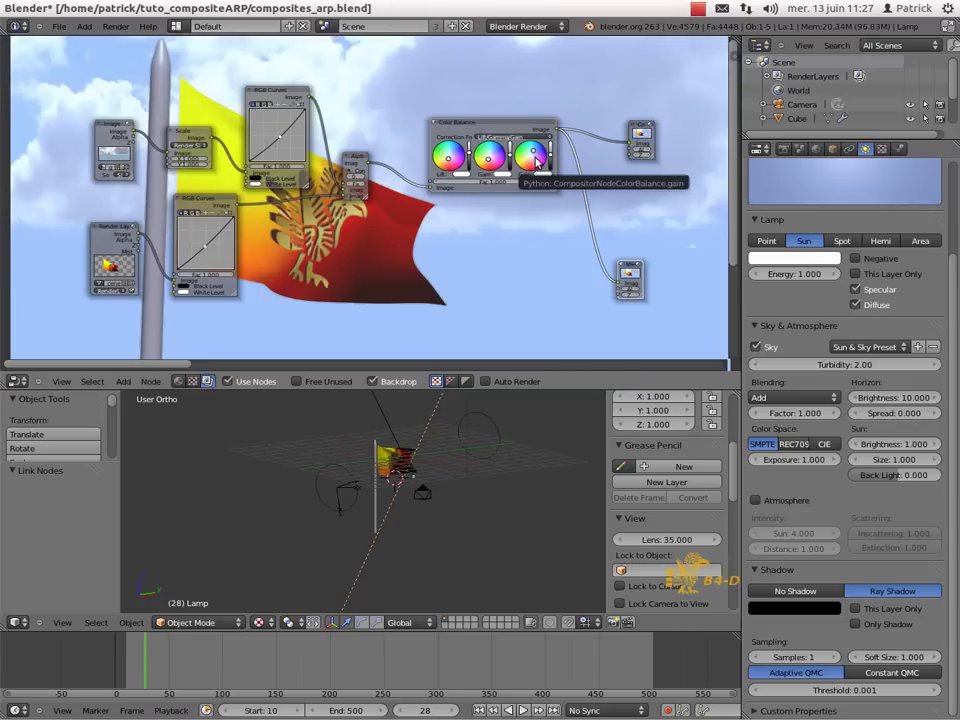
left_click(533, 160)
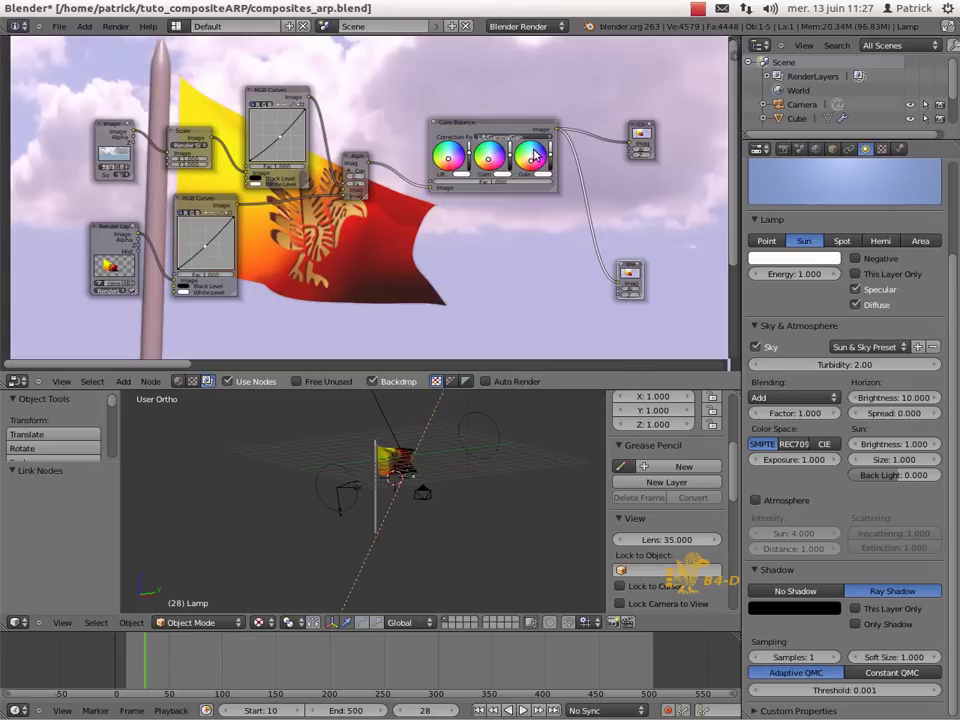
left_click(533, 160)
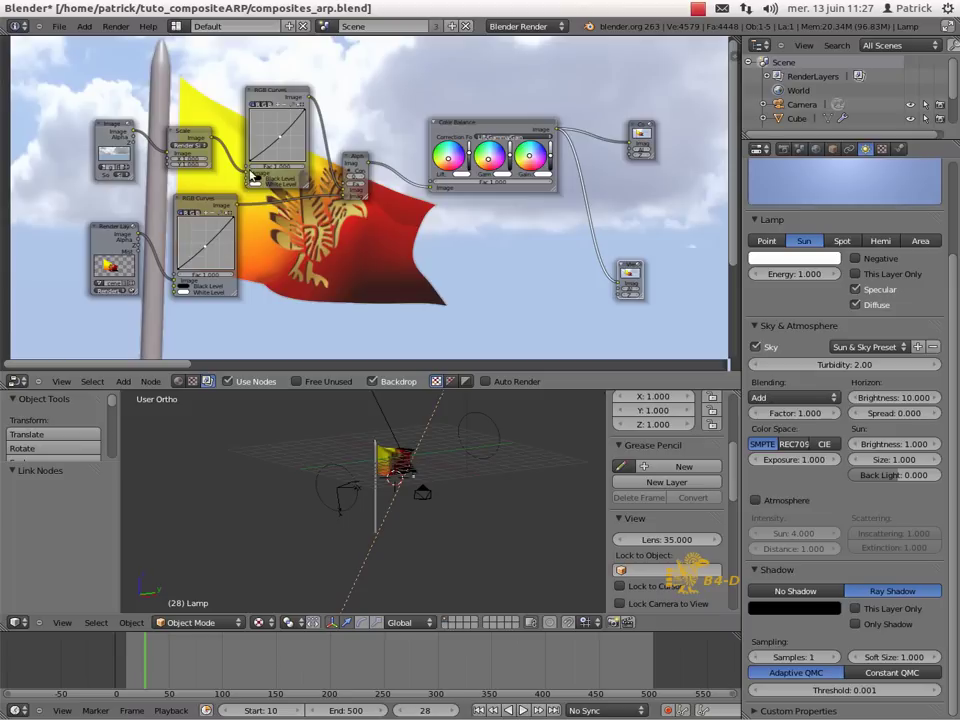
Step: Straighten the curves of both RGB Curves nodes by moving their midpoints back onto the diagonal
left_click(278, 133)
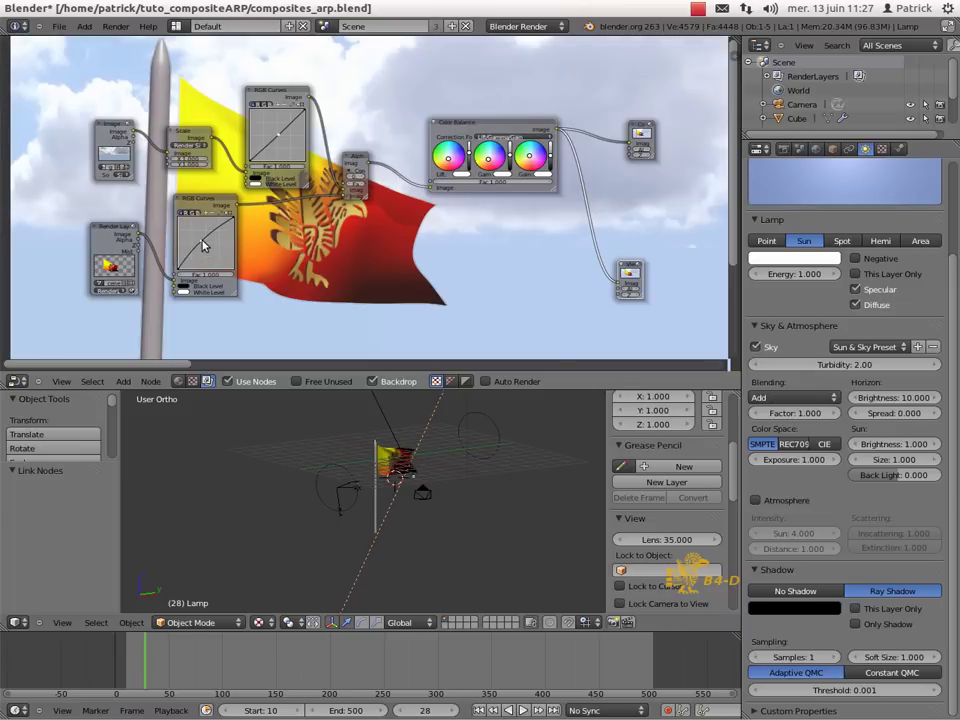
left_click(206, 244)
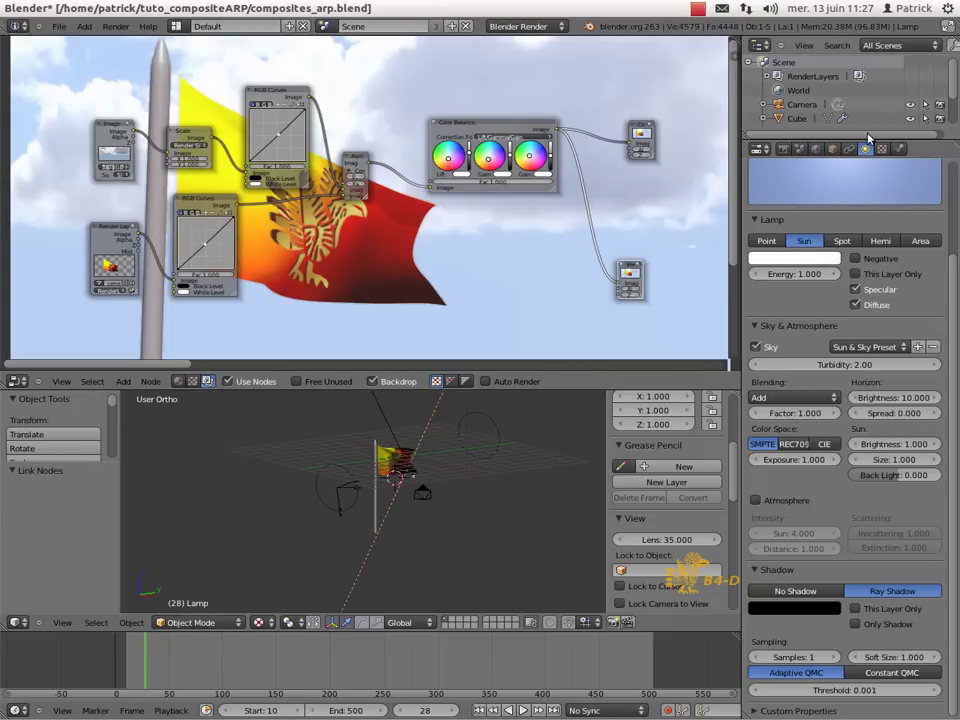
Step: Replace the sky picture in the Image node with nuage2.jpg from the tuto_compositeARP folder
left_click(100, 128)
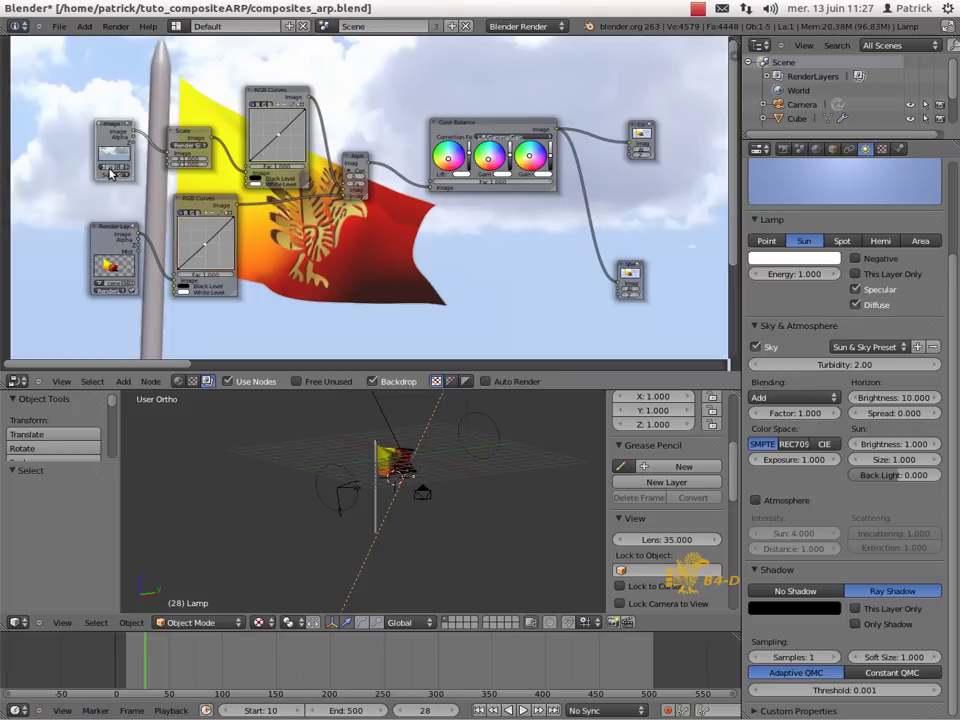
scroll(120, 152, "up", 2)
scroll(120, 152, "up", 1)
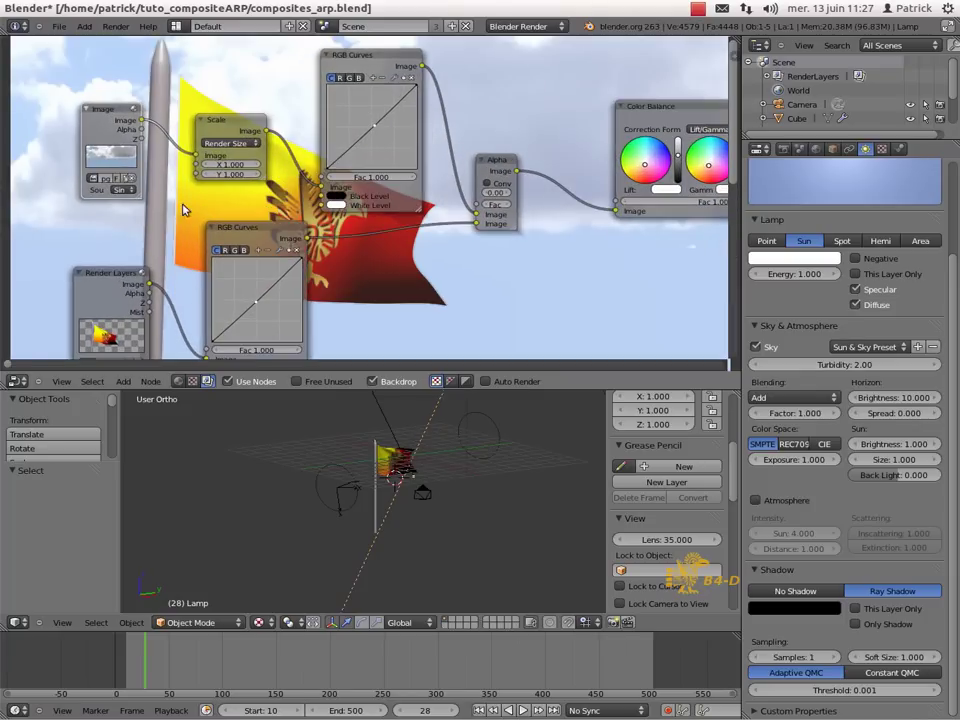
left_click(127, 180)
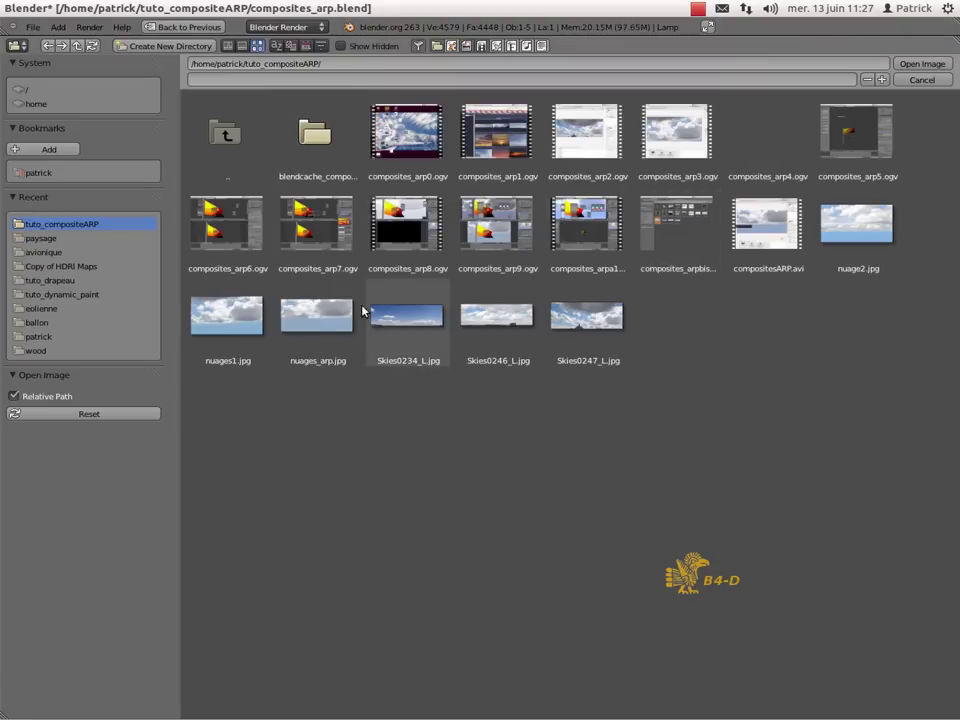
left_click(868, 223)
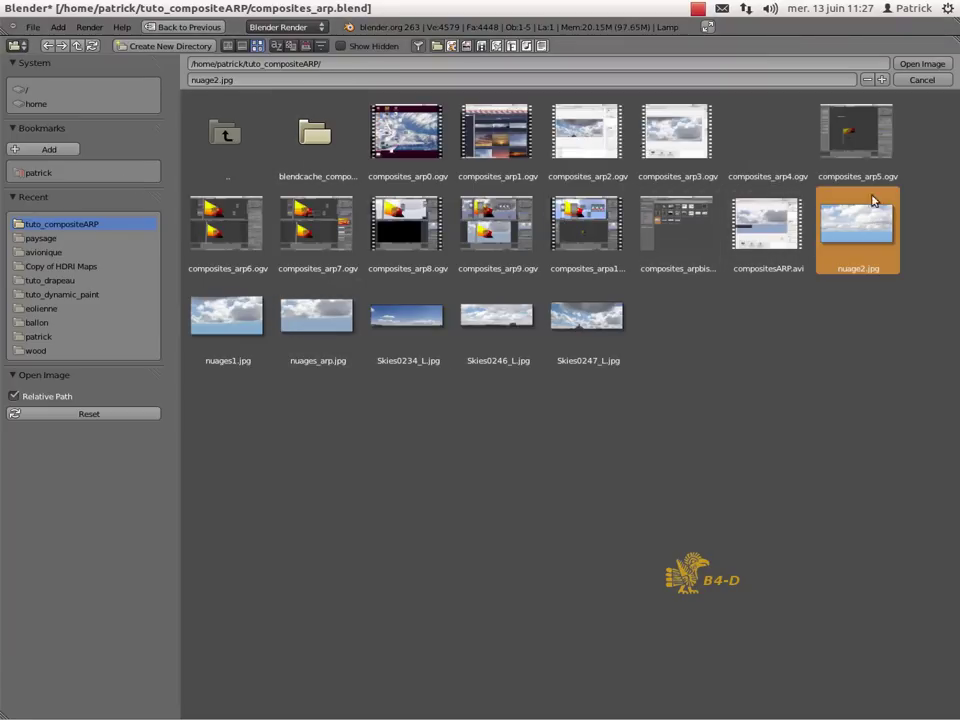
left_click(921, 64)
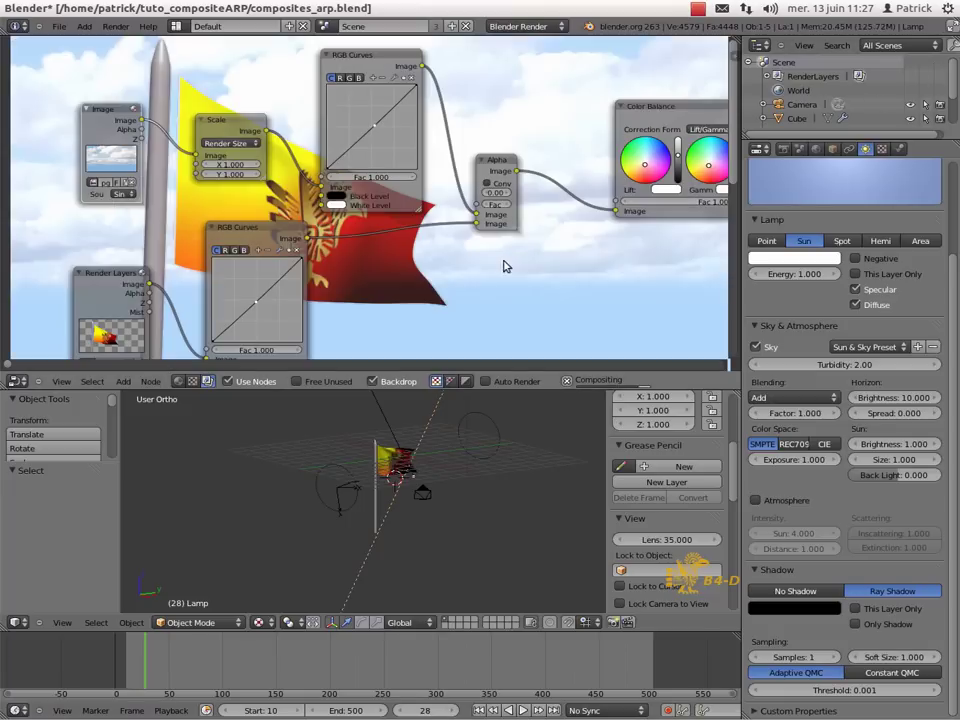
Step: Delete the Color Balance node and link the AlphaOver output directly to the Composite and Viewer nodes
scroll(535, 250, "down", 1)
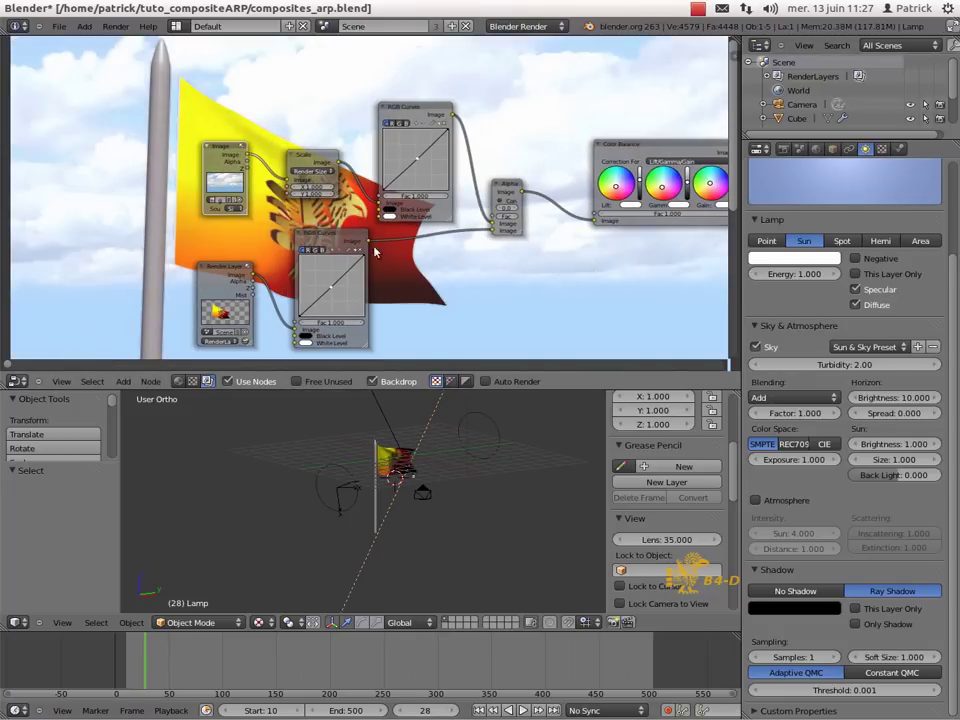
scroll(220, 205, "up", 1)
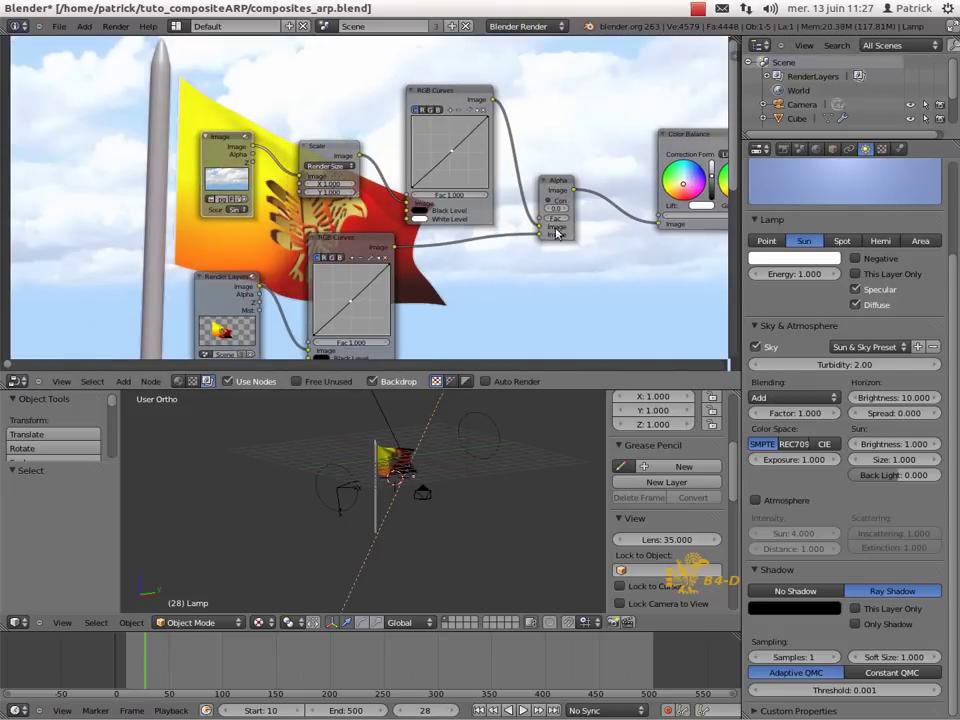
scroll(690, 183, "down", 1)
middle_click_drag(563, 253, 368, 237)
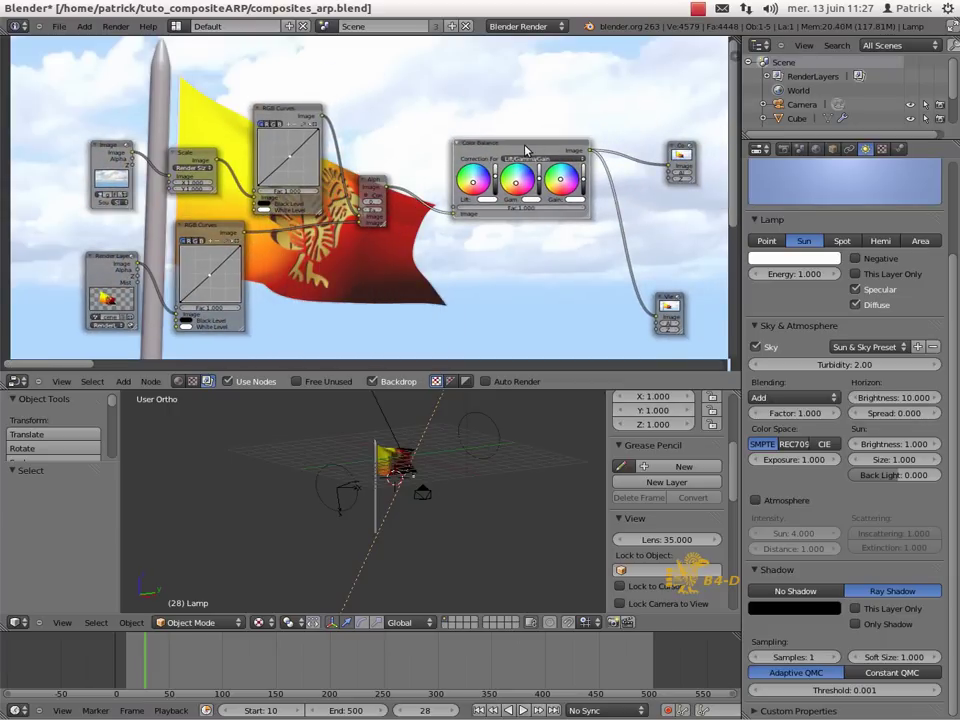
key("x")
left_click_drag(384, 188, 669, 172)
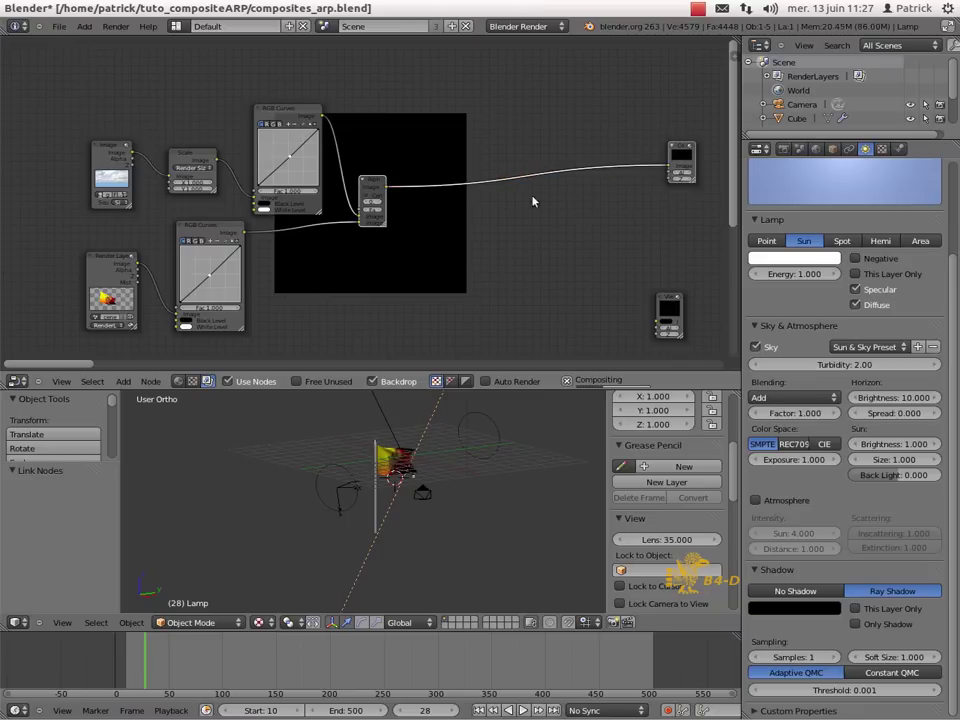
left_click_drag(386, 190, 647, 318)
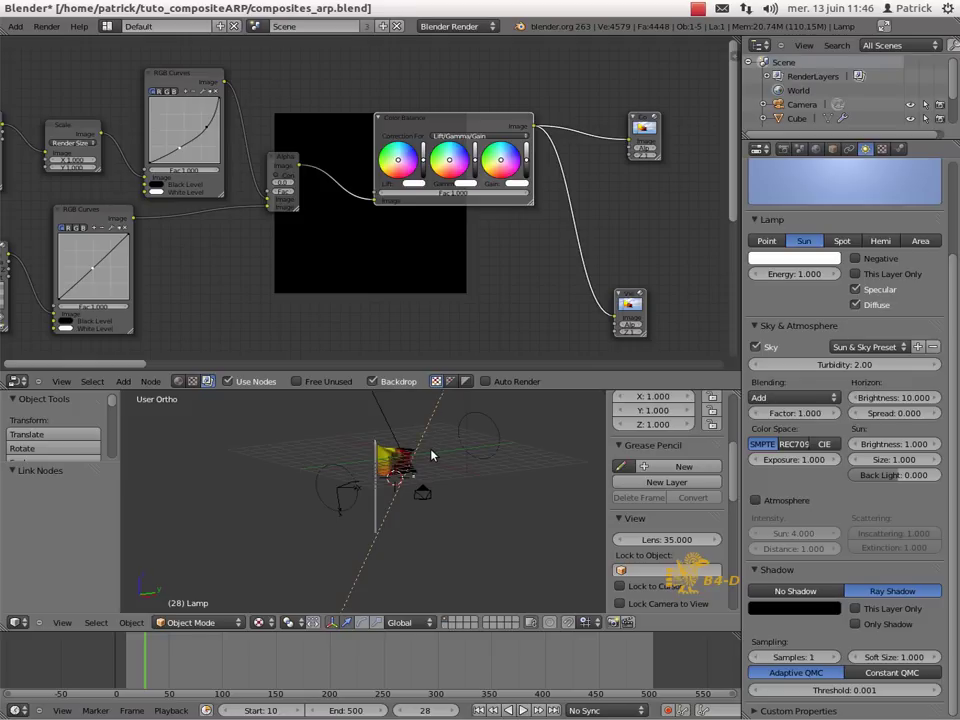
Step: Render the current frame with and without the sun lamp's Sky option, leaving Sky disabled
key("F12")
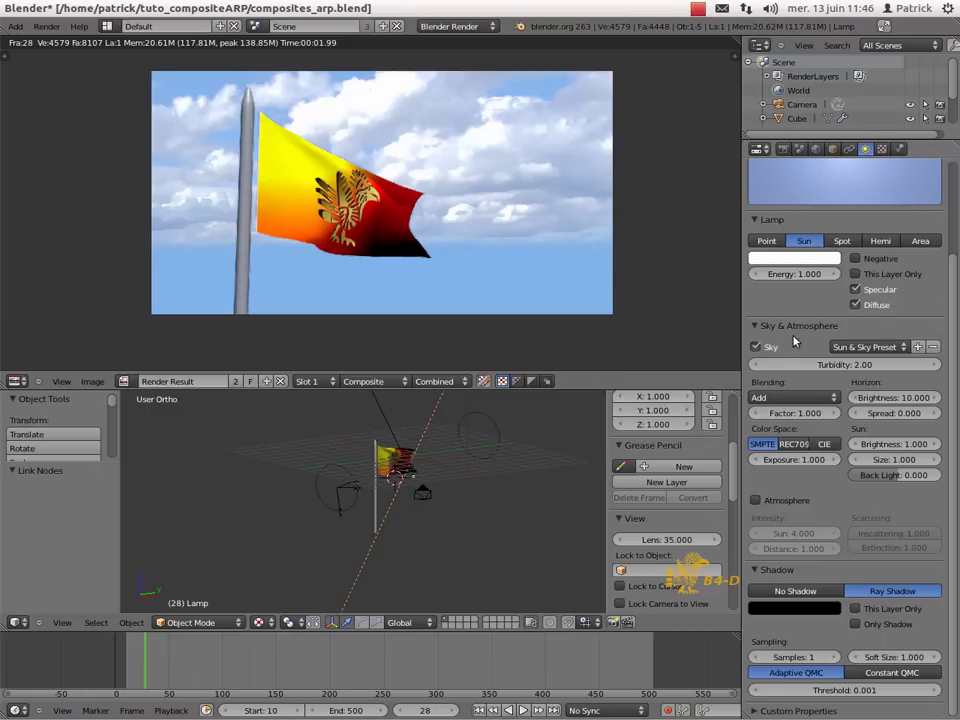
left_click(756, 347)
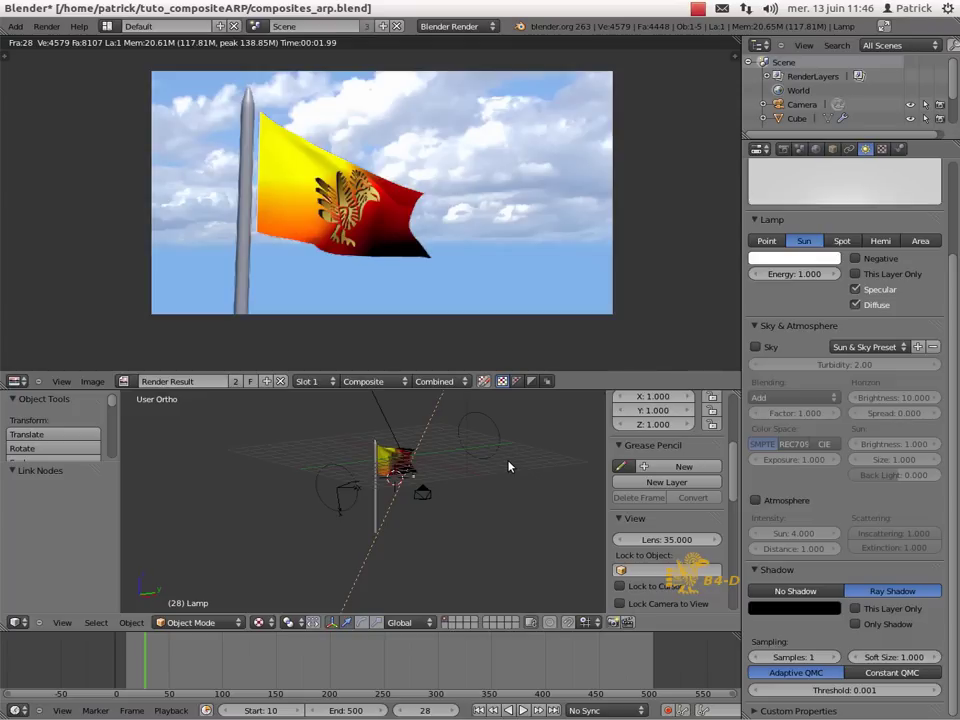
key("F12")
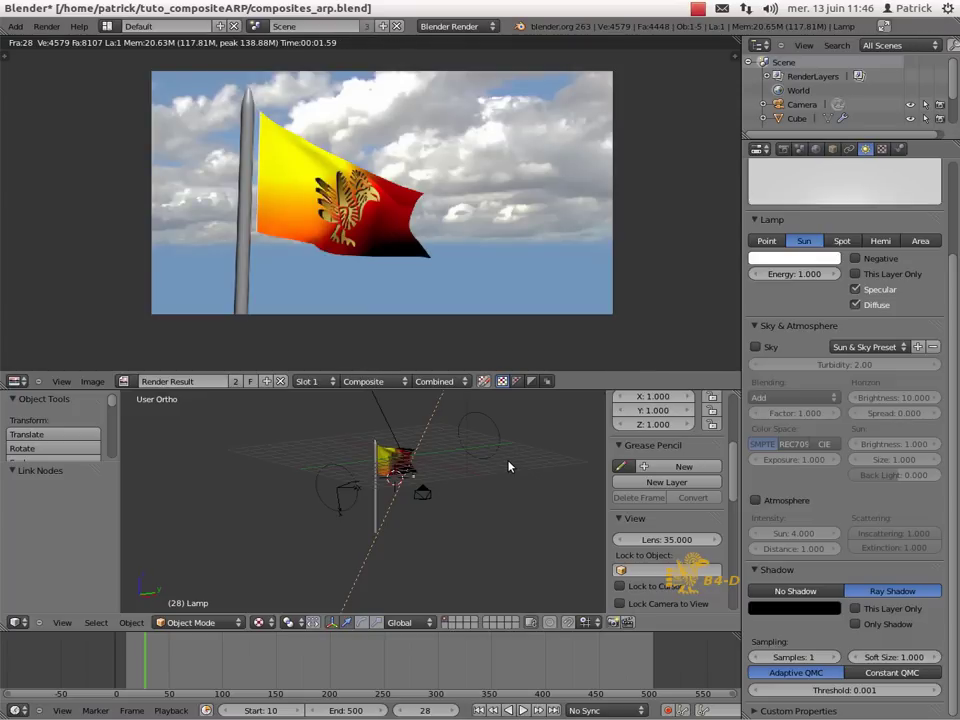
Step: Enable white Environment Lighting with energy 1.000 in the world settings and render the frame again
left_click(816, 150)
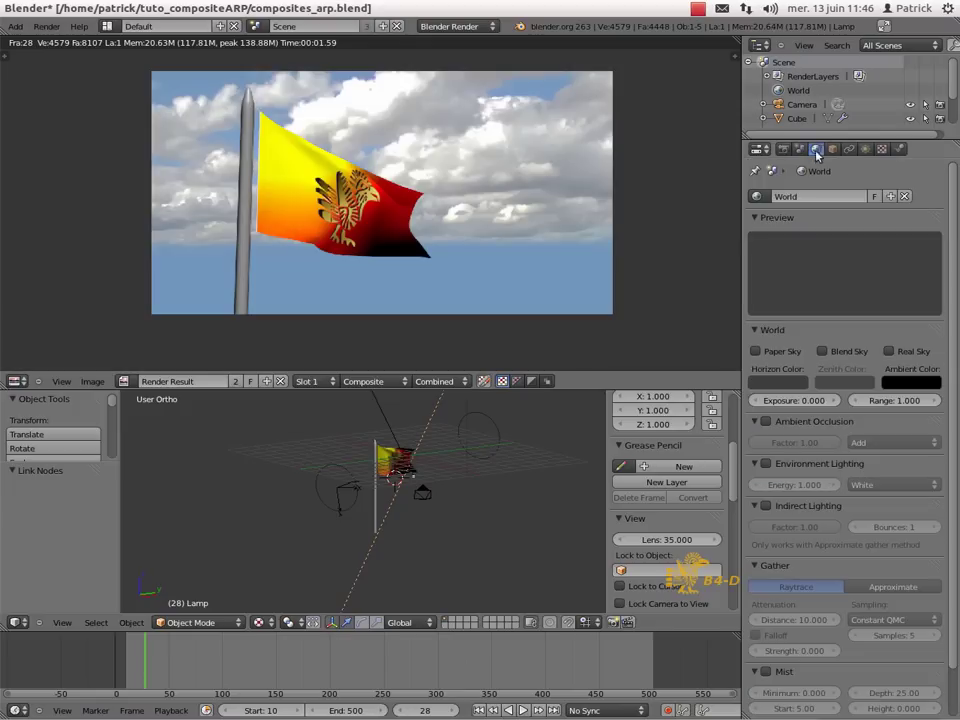
left_click(766, 464)
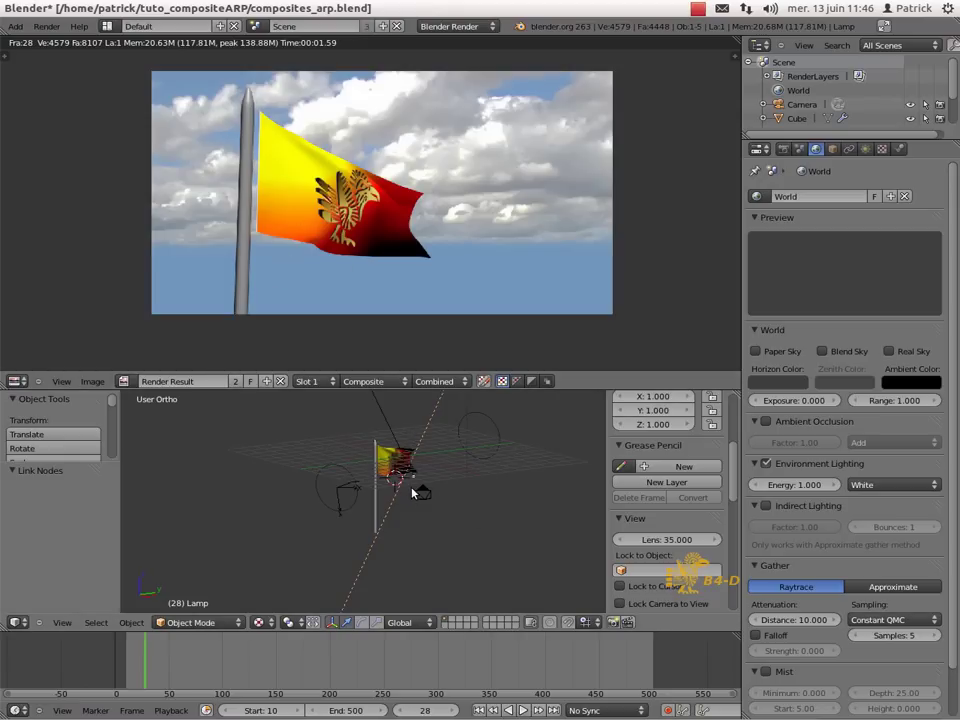
key("F12")
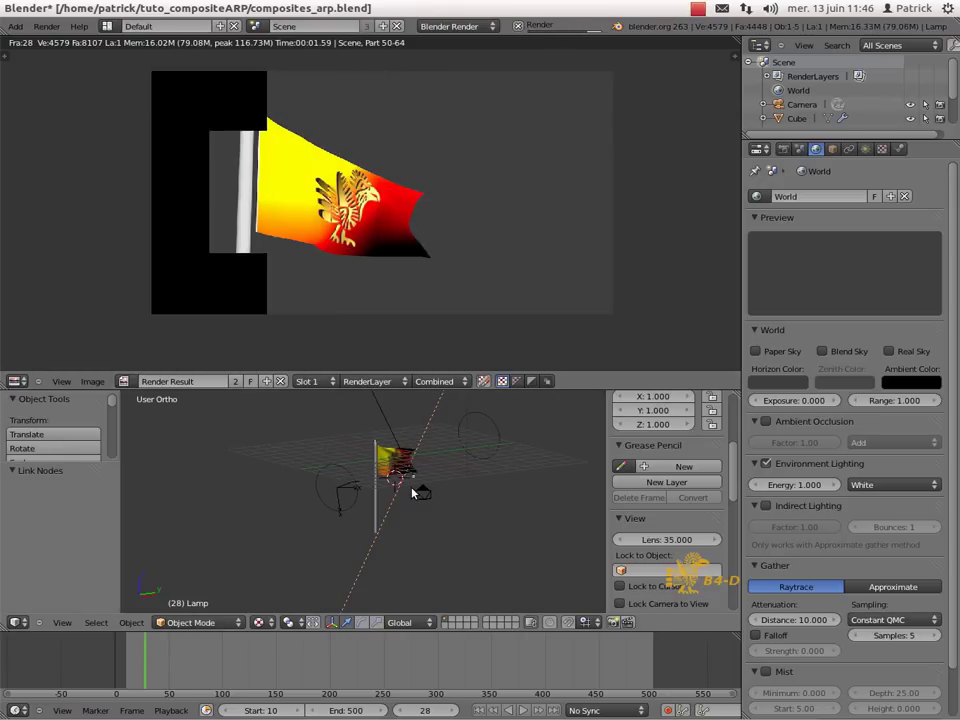